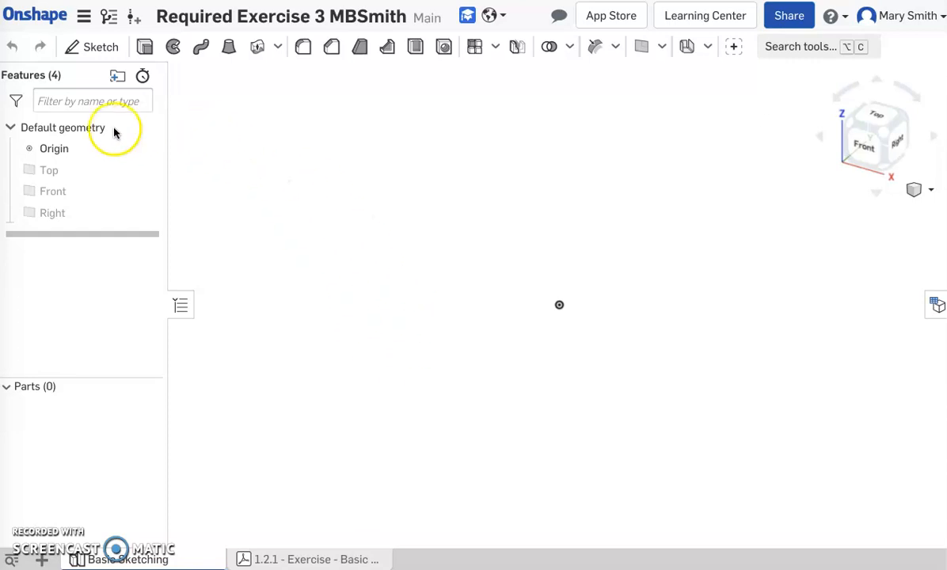
Step: Make the default Top, Front and Right planes visible and orient the model to the Front view
mouse_move(135, 176)
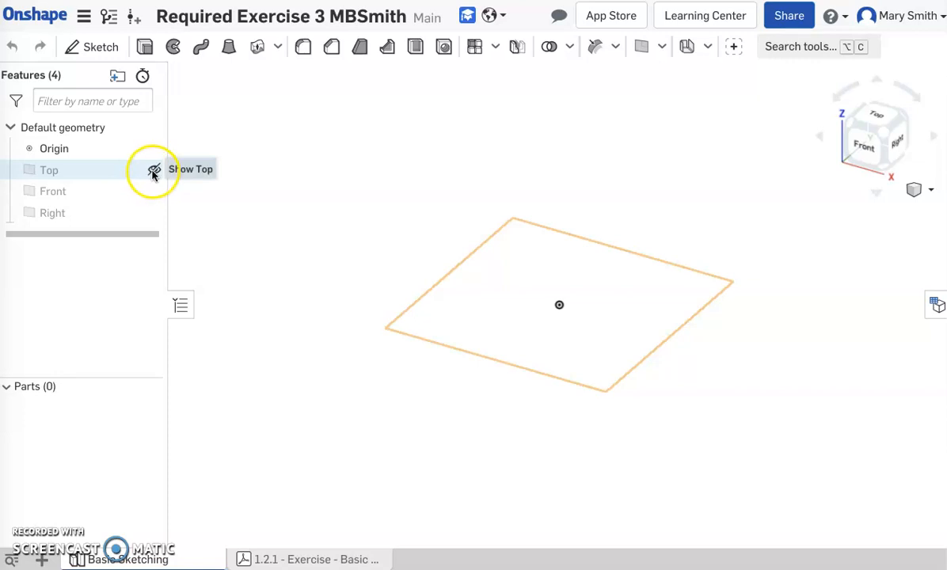
left_click(153, 171)
left_click(154, 191)
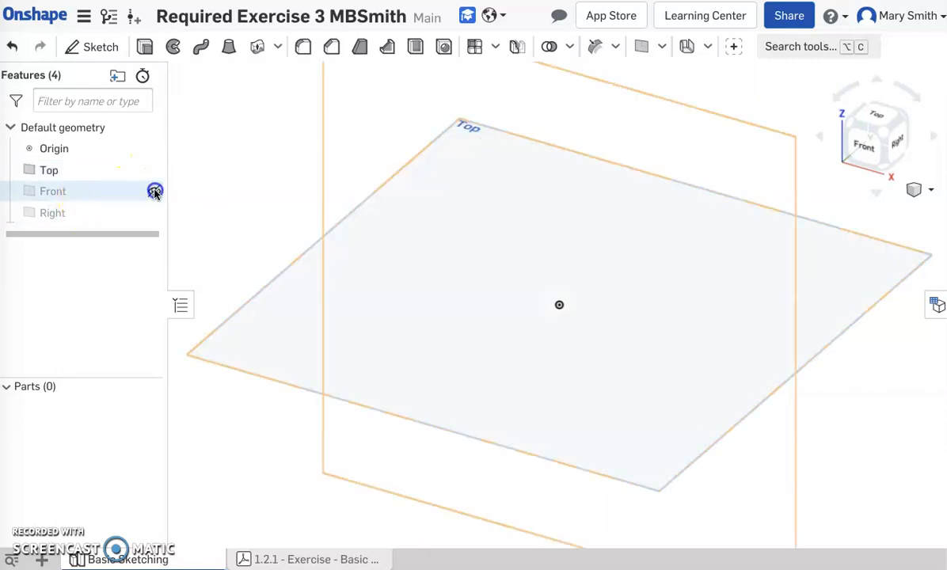
left_click(155, 192)
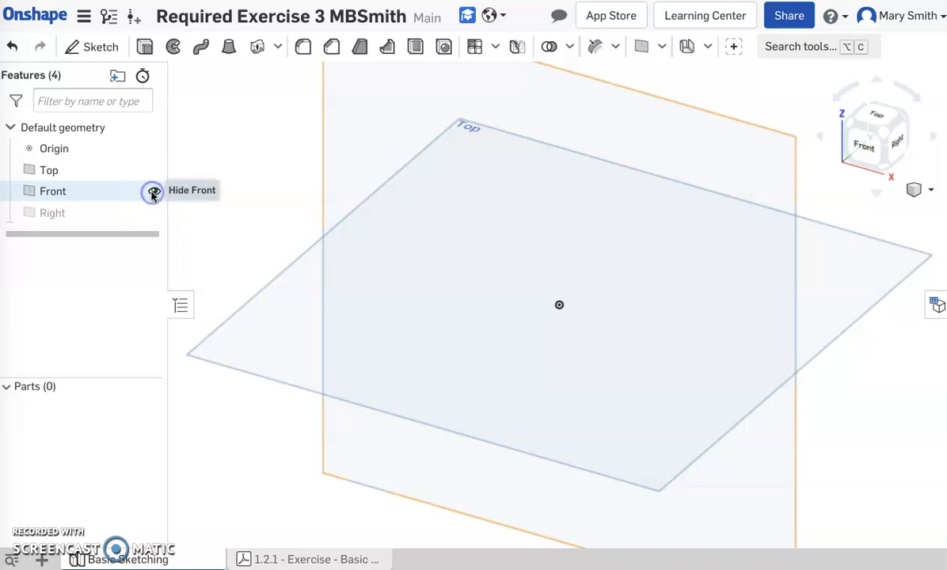
left_click(154, 192)
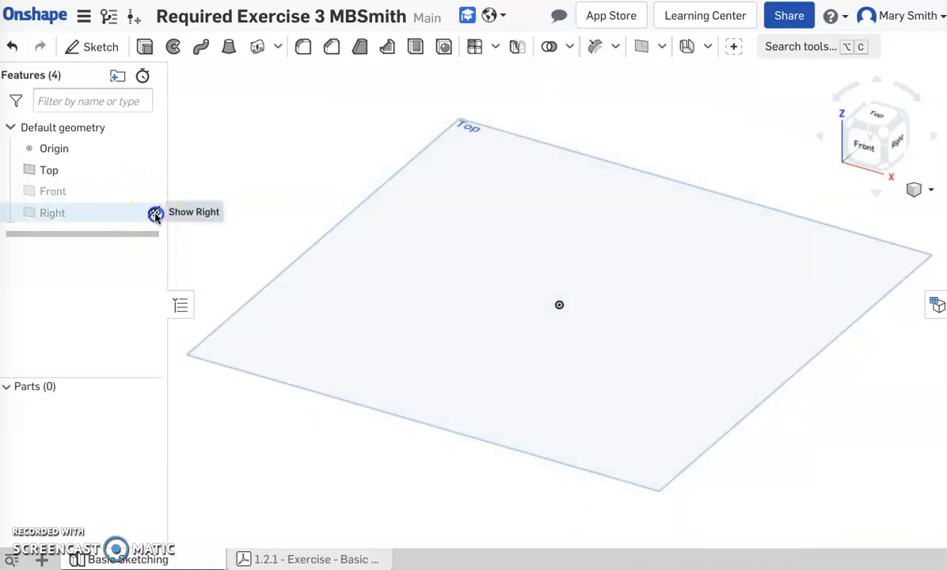
left_click(154, 214)
left_click(155, 192)
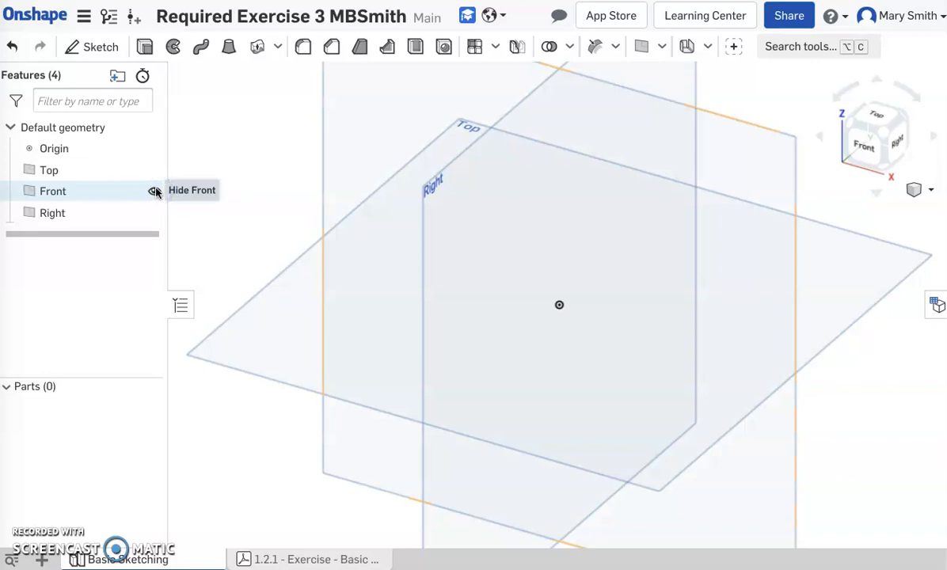
left_click(846, 143)
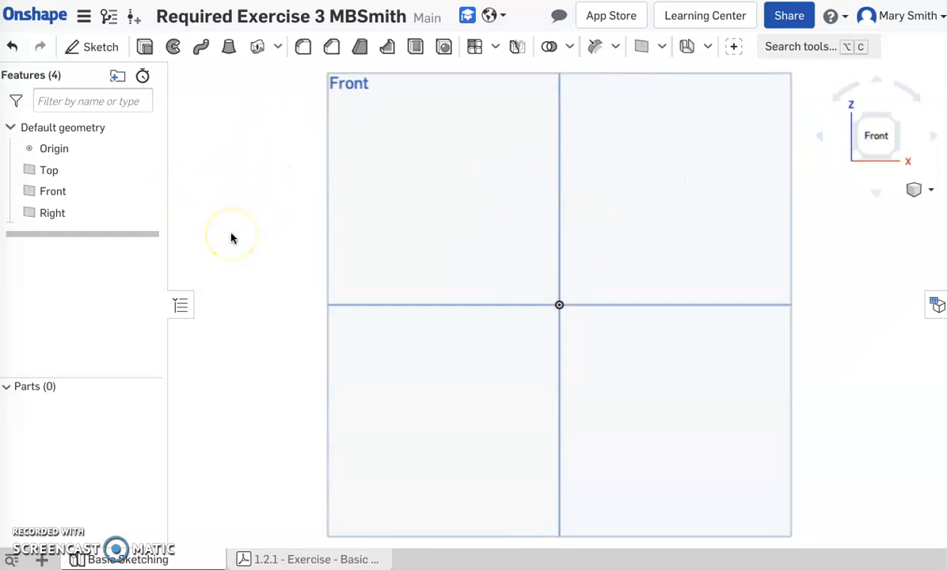
Step: Read through the 1.2.1 exercise PDF, examining the sketching instructions, dimensioned profile drawings and extrude settings
left_click(305, 554)
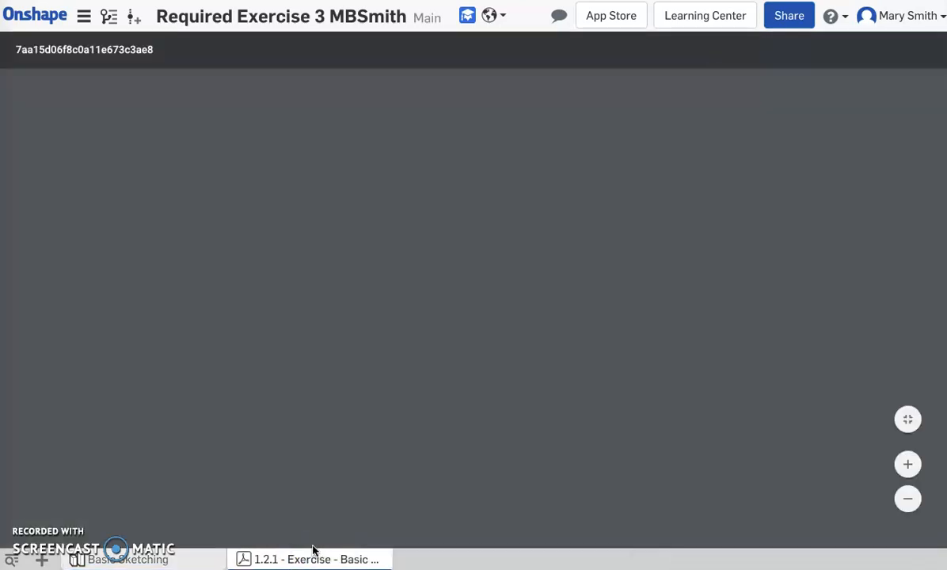
scroll(408, 467, "down", 7)
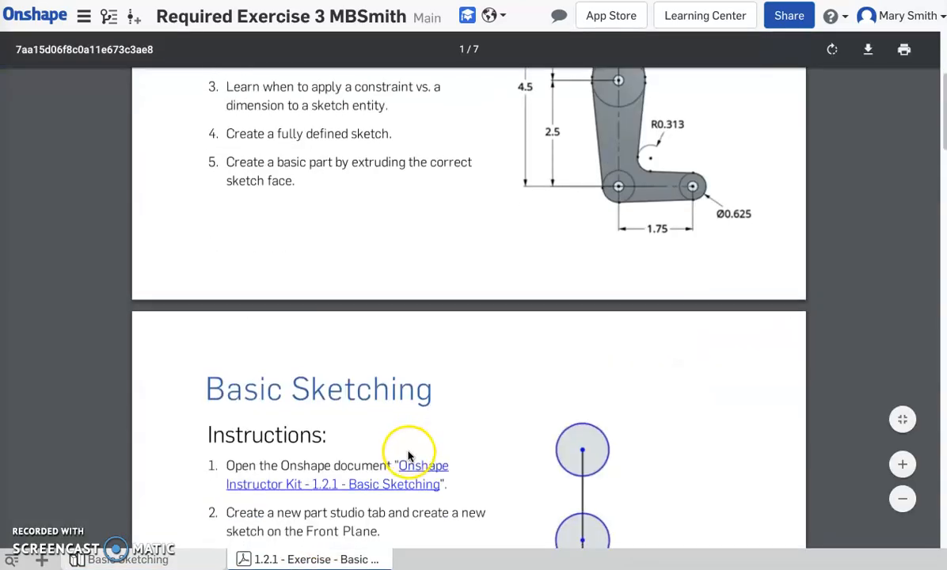
scroll(457, 334, "down", 5)
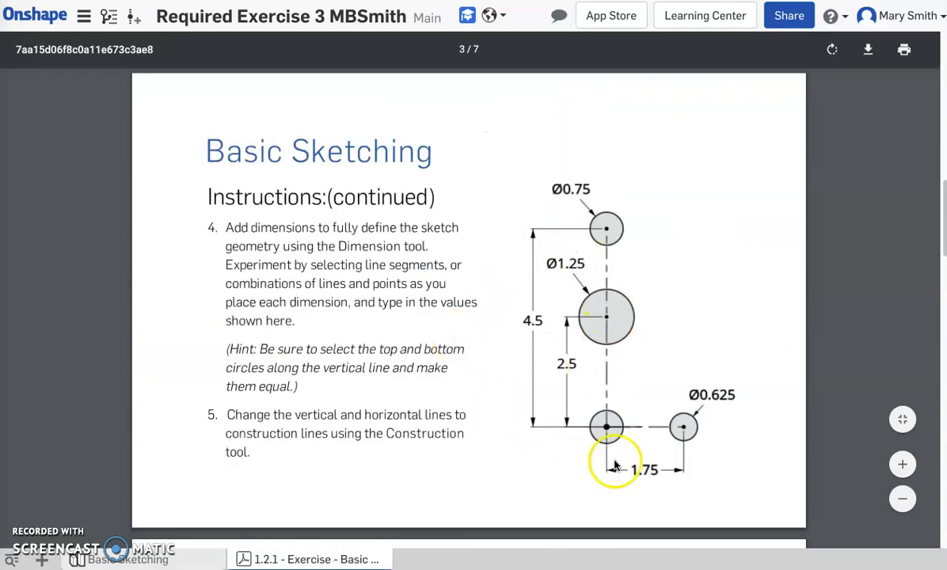
scroll(451, 437, "down", 4)
scroll(451, 437, "down", 1)
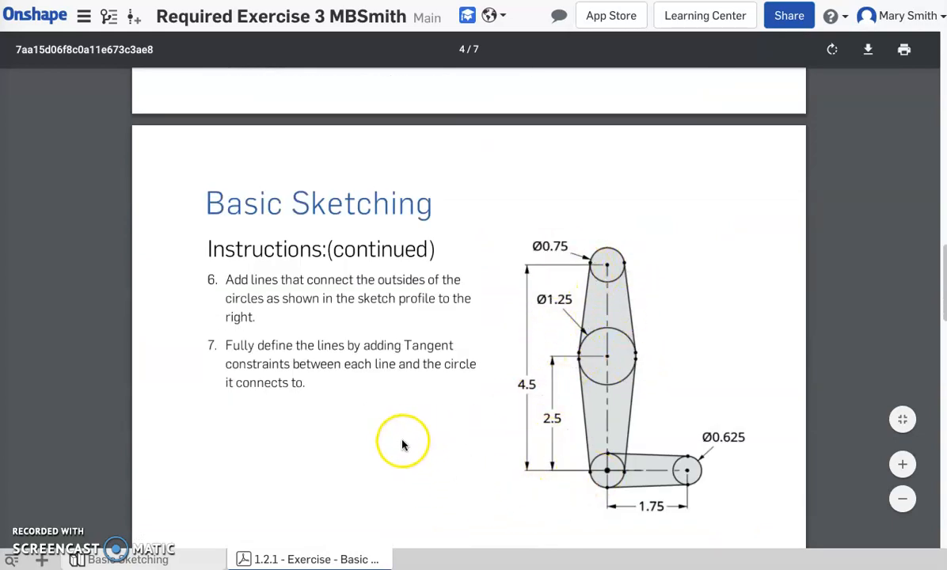
scroll(408, 448, "down", 2)
scroll(410, 448, "down", 5)
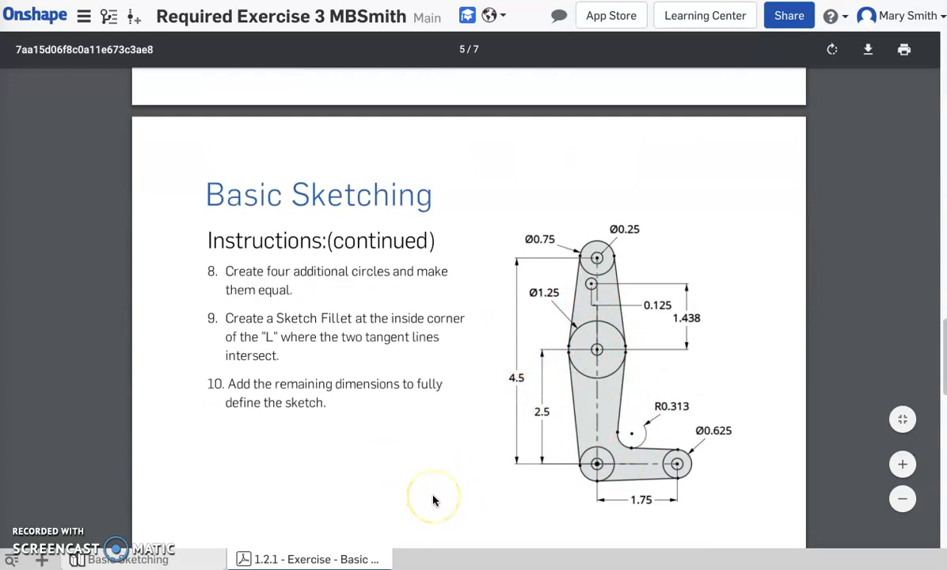
scroll(433, 500, "down", 5)
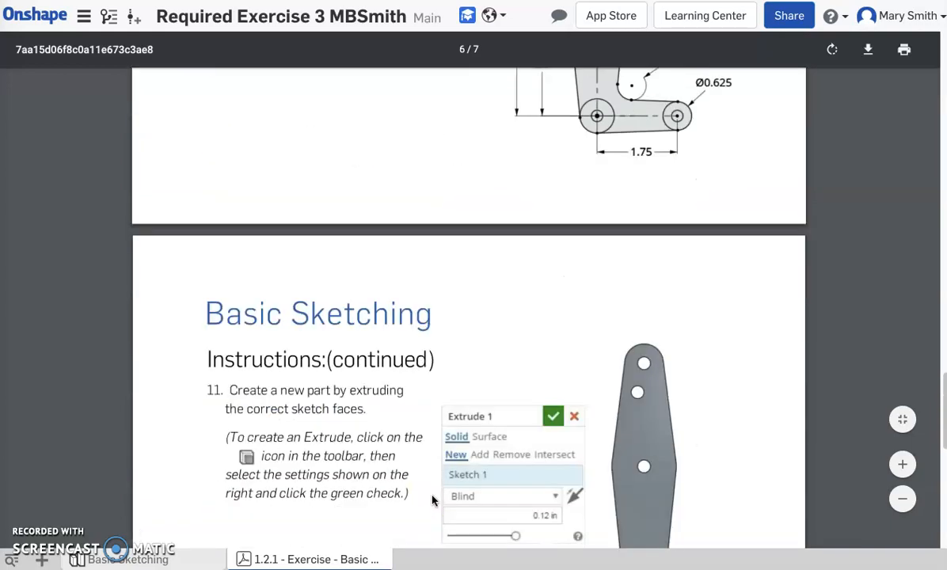
scroll(433, 500, "down", 2)
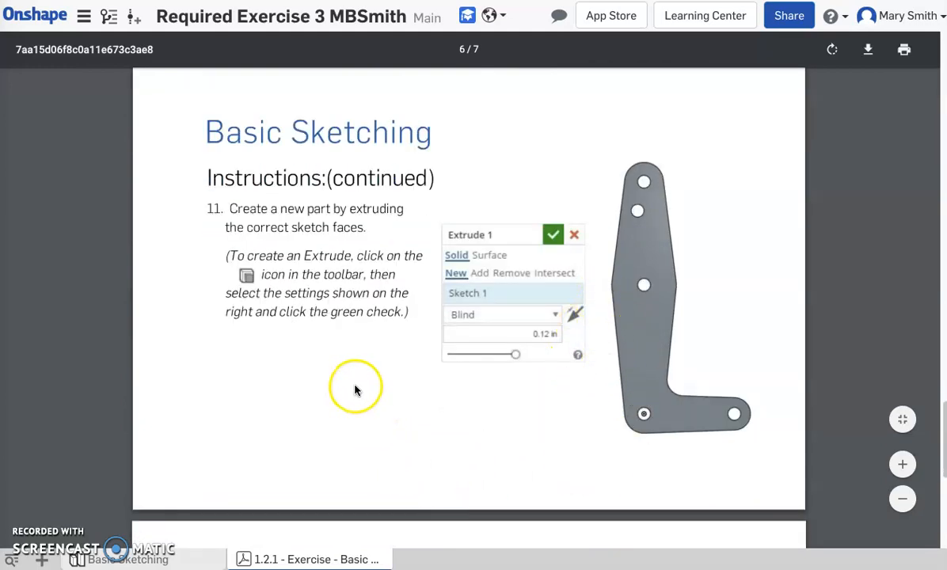
Step: Return to the Basic Sketching part studio and start a new sketch on the Front plane
left_click(139, 557)
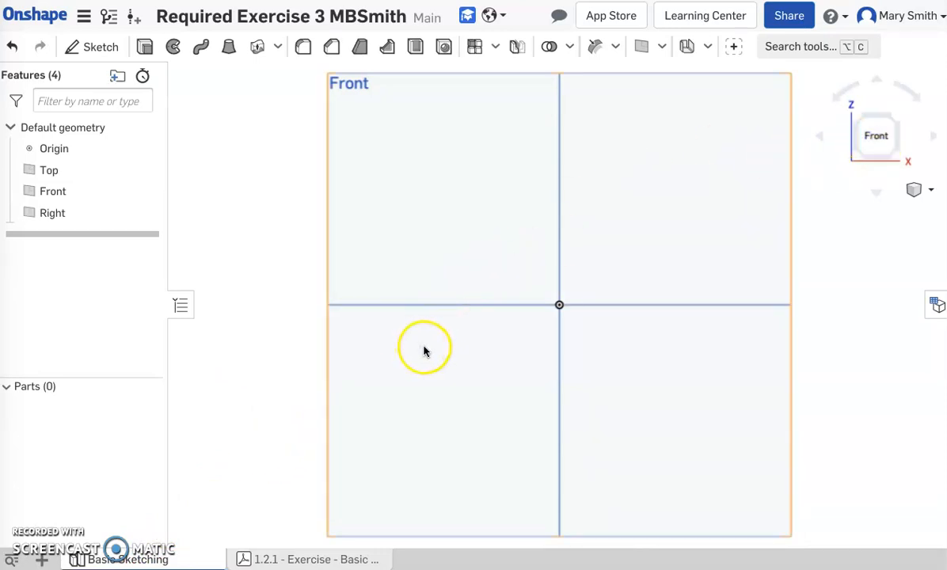
left_click(95, 53)
left_click(446, 163)
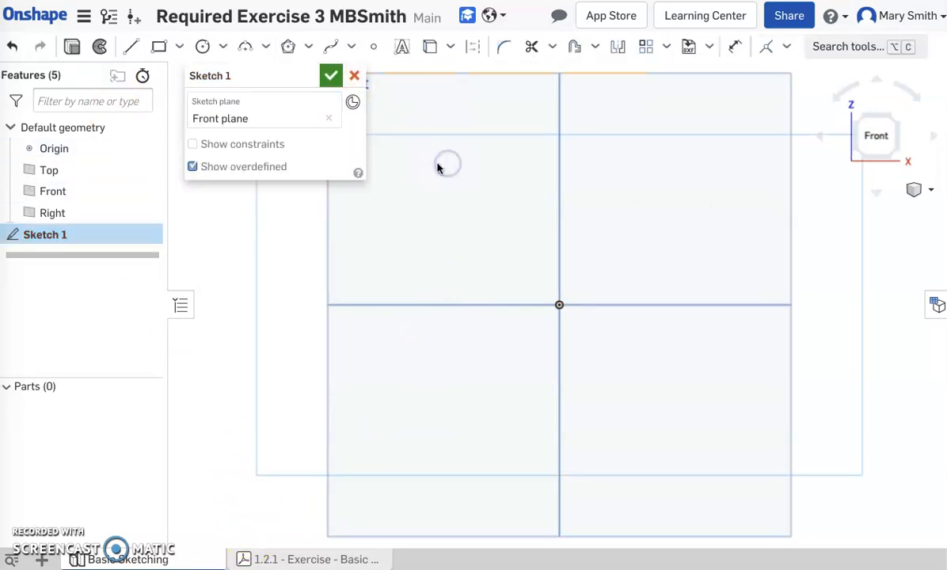
Step: Draw a vertical line about 2.54 in long upward and a horizontal line about 1.31 in long rightward, both starting at the origin
left_click(135, 48)
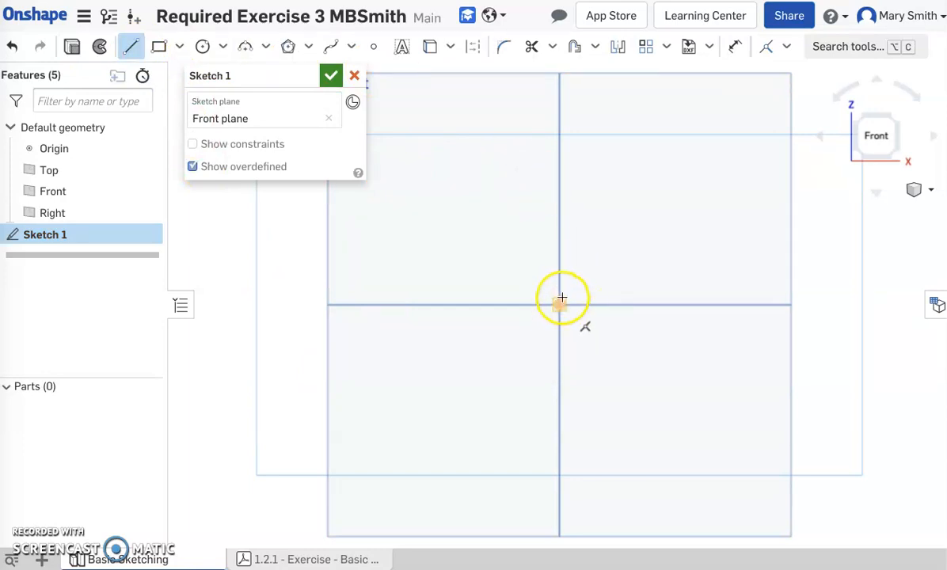
left_click(560, 304)
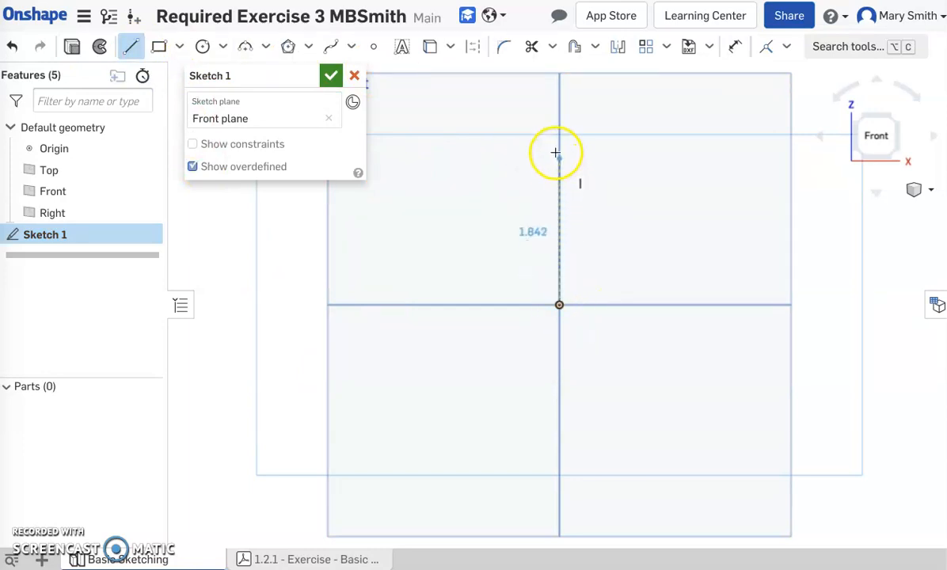
left_click(558, 110)
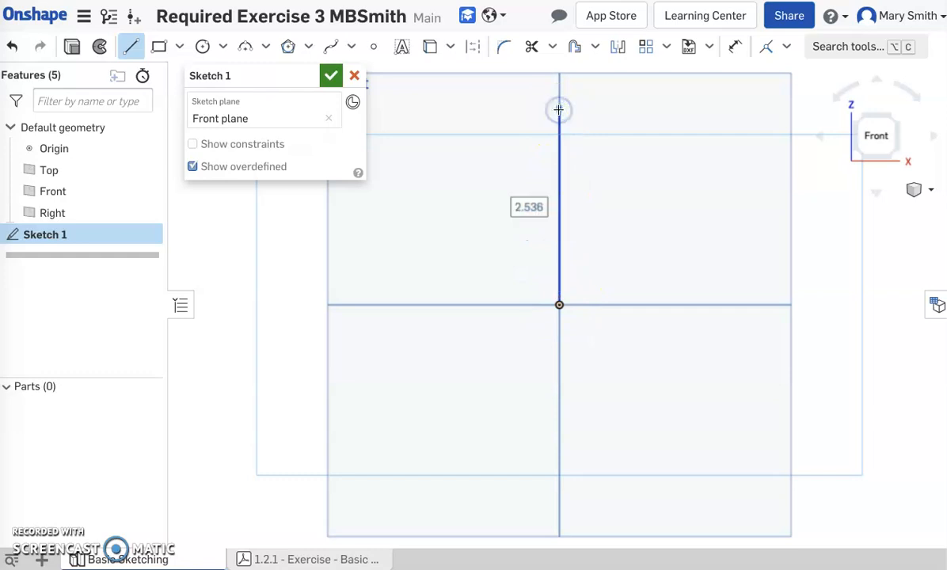
key("Escape")
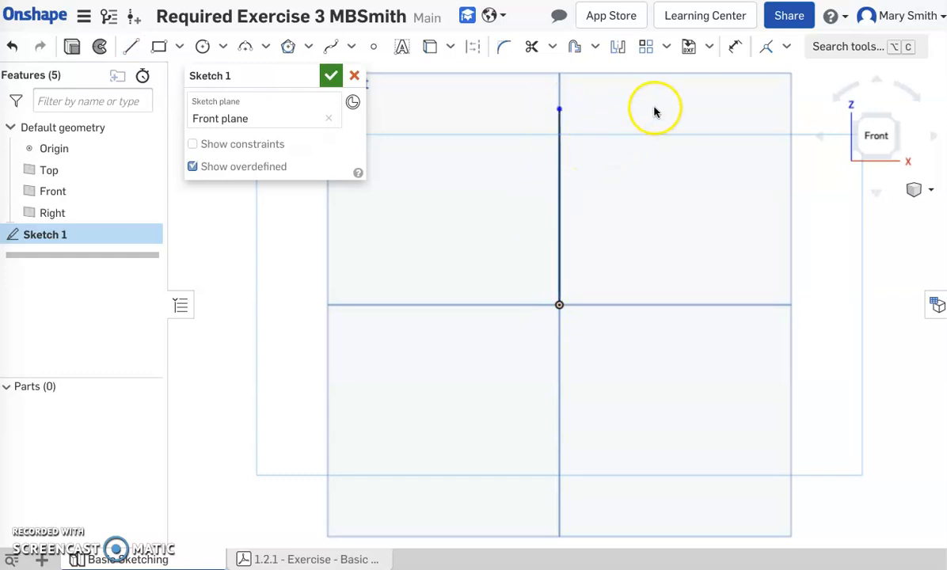
left_click(131, 46)
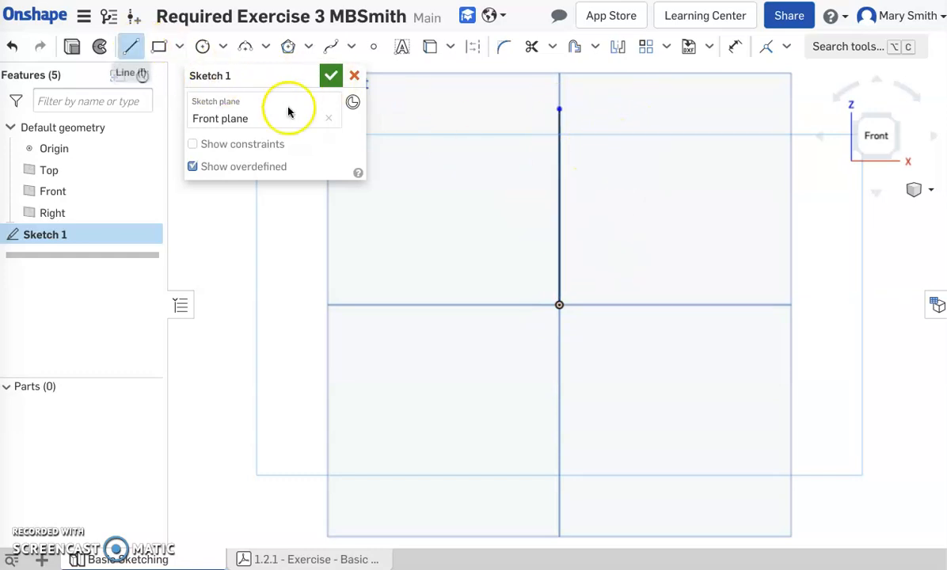
left_click(559, 304)
left_click(660, 304)
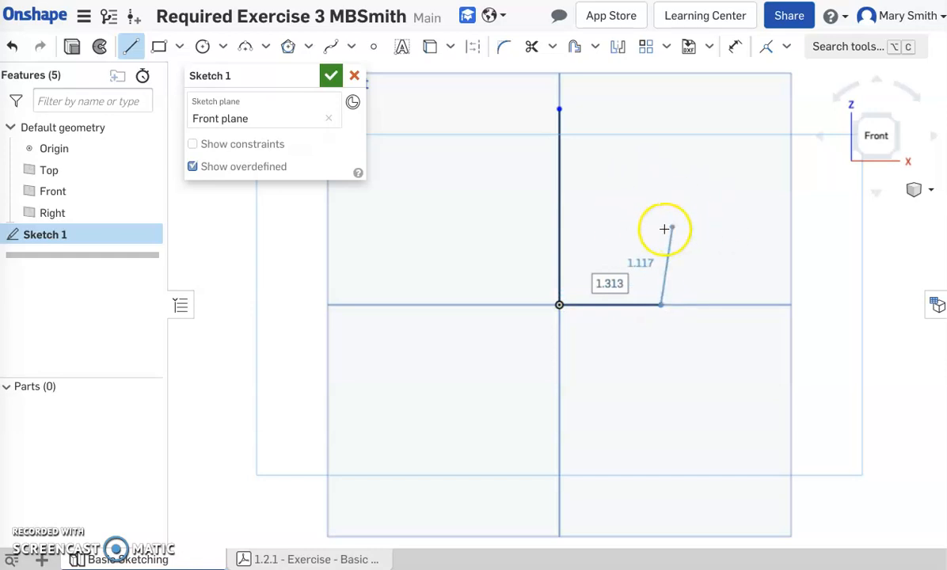
key("Escape")
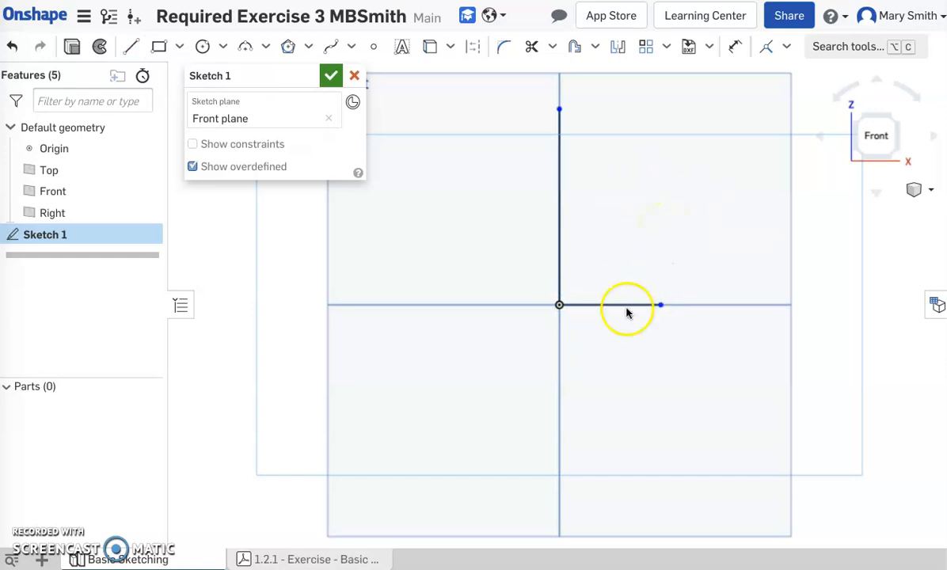
Step: Draw a circle about 0.68 in in diameter at the vertical line's upper end and one about 0.93 in at the origin
left_click(204, 47)
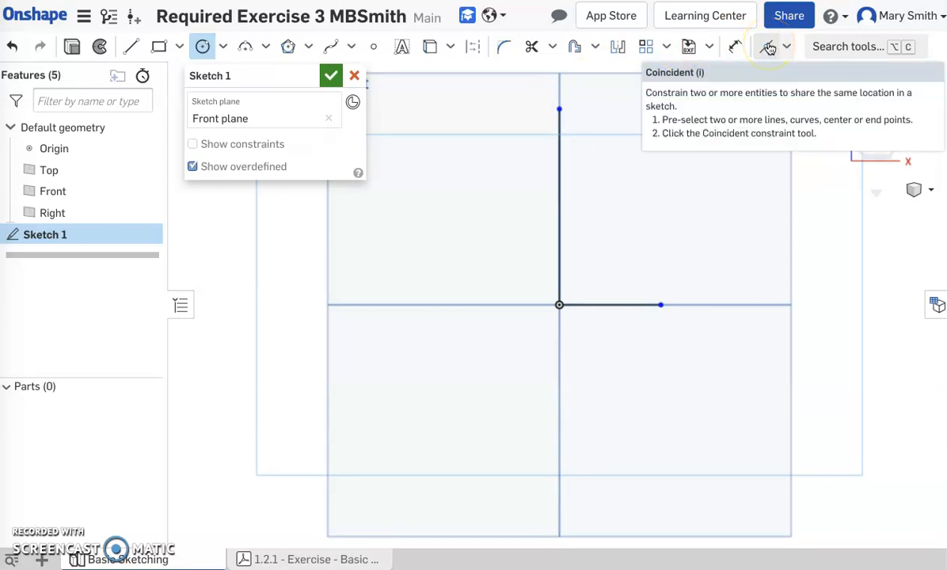
left_click(558, 109)
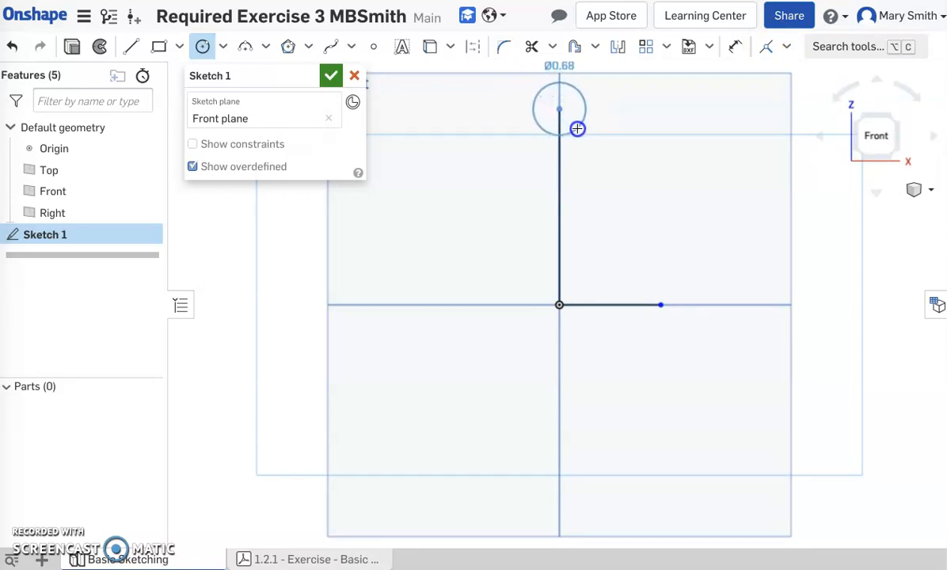
left_click(577, 129)
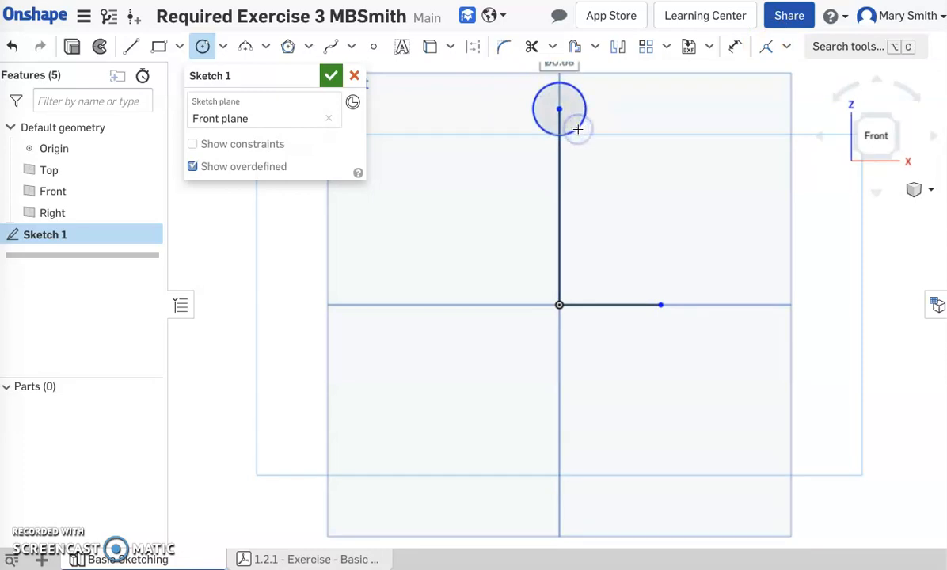
left_click(558, 306)
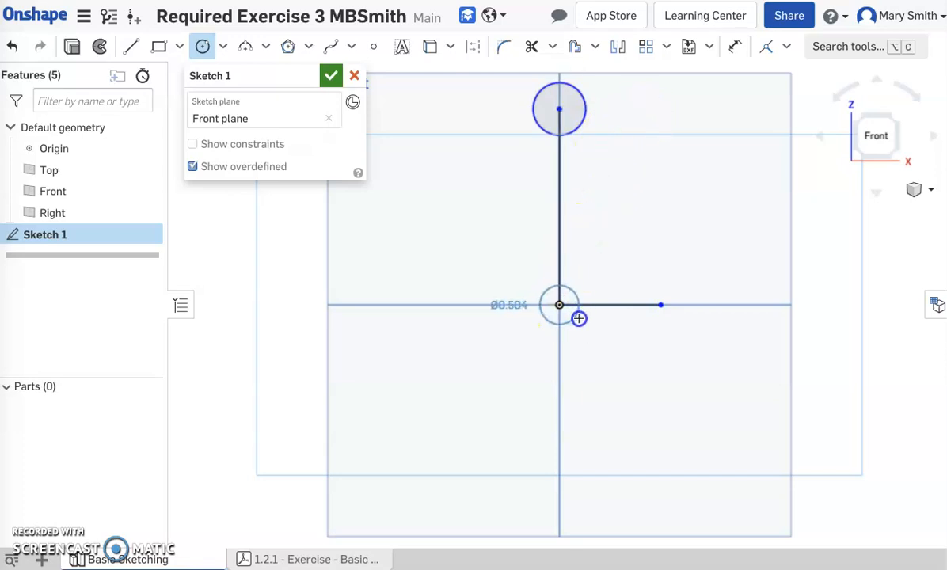
left_click(588, 325)
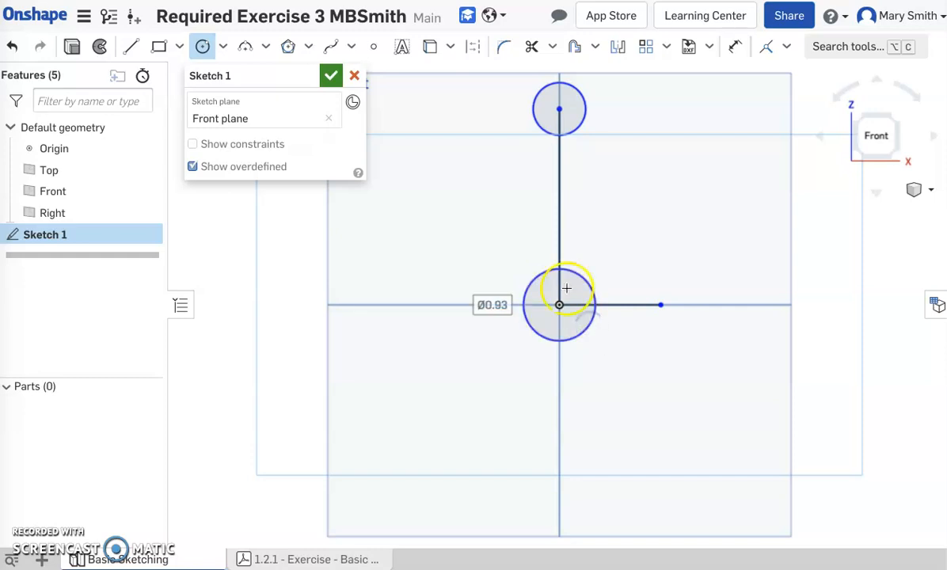
Step: Draw circles about 0.81 in wide at the horizontal line's free end and 0.8 in on the vertical line's upper half, and accept the sketch
left_click(662, 304)
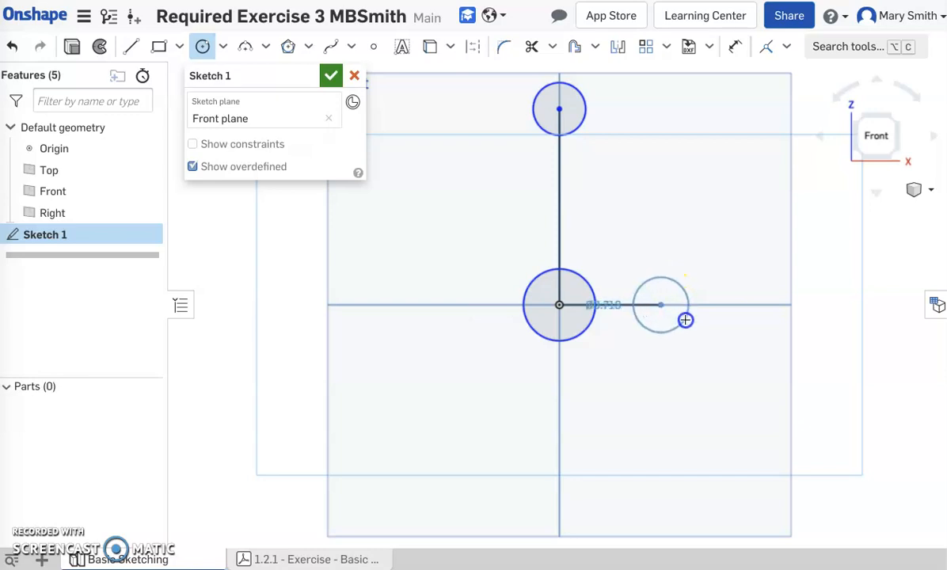
left_click(687, 320)
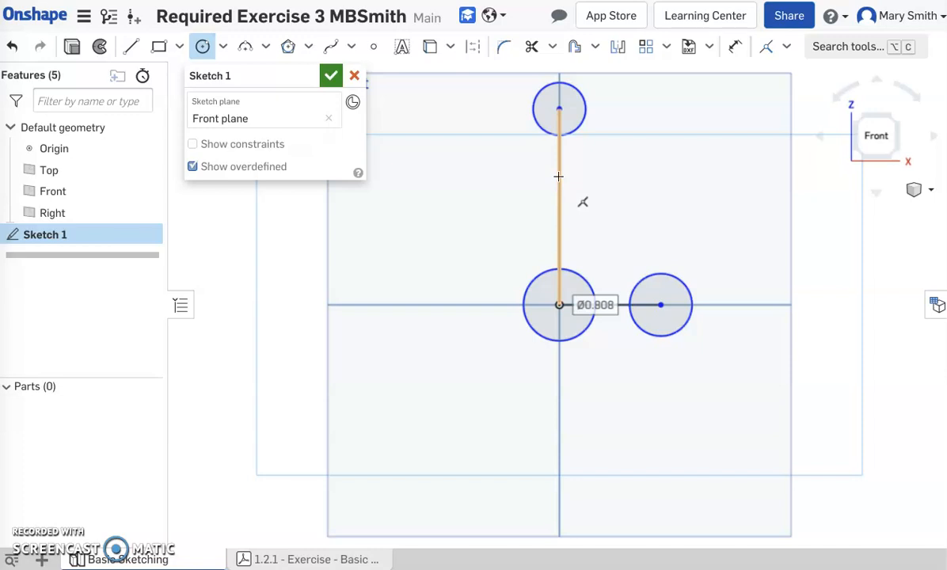
left_click(558, 176)
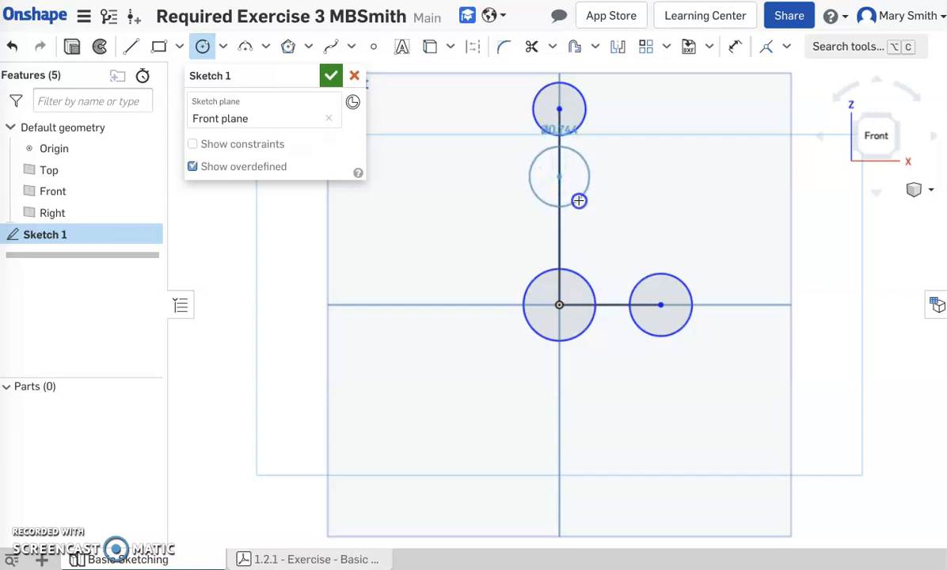
left_click(577, 200)
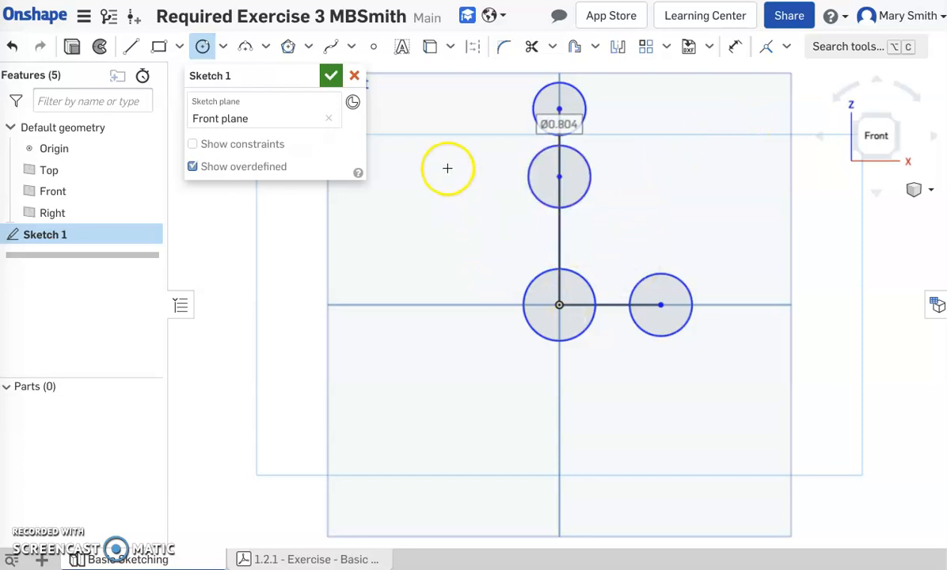
left_click(333, 77)
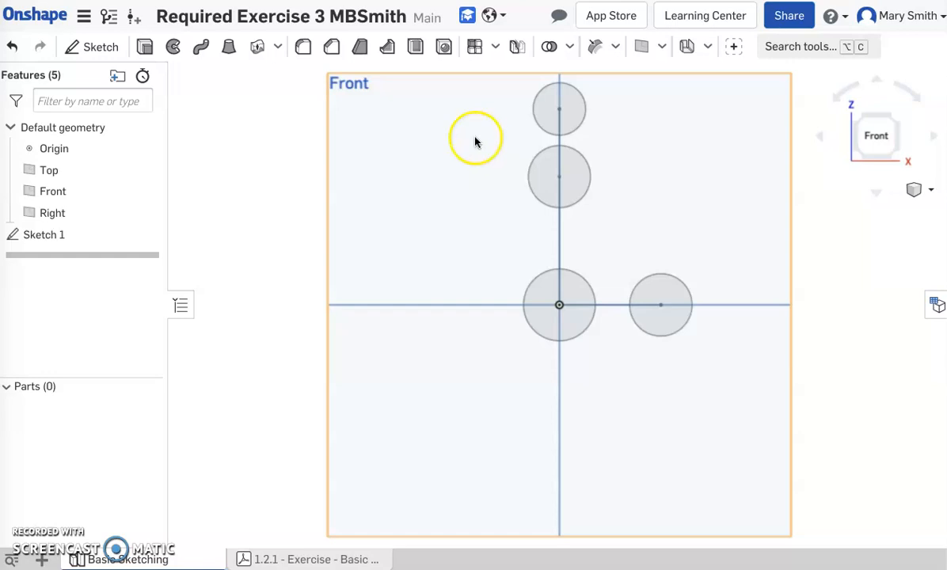
Step: Reopen Sketch 1 for editing and dimension the circle at the vertical line's upper end to a 0.75 in diameter
double_click(52, 236)
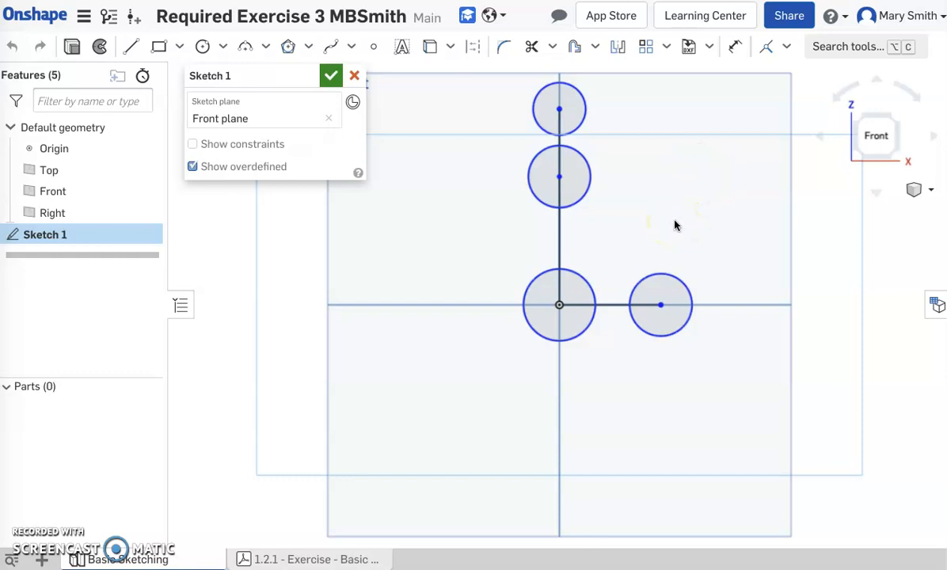
left_click(736, 47)
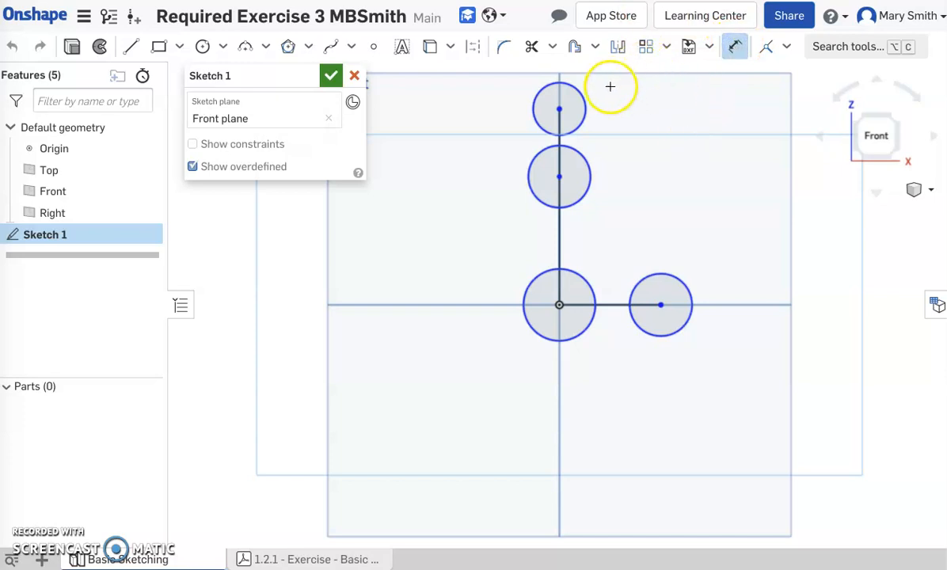
left_click_drag(590, 95, 642, 85)
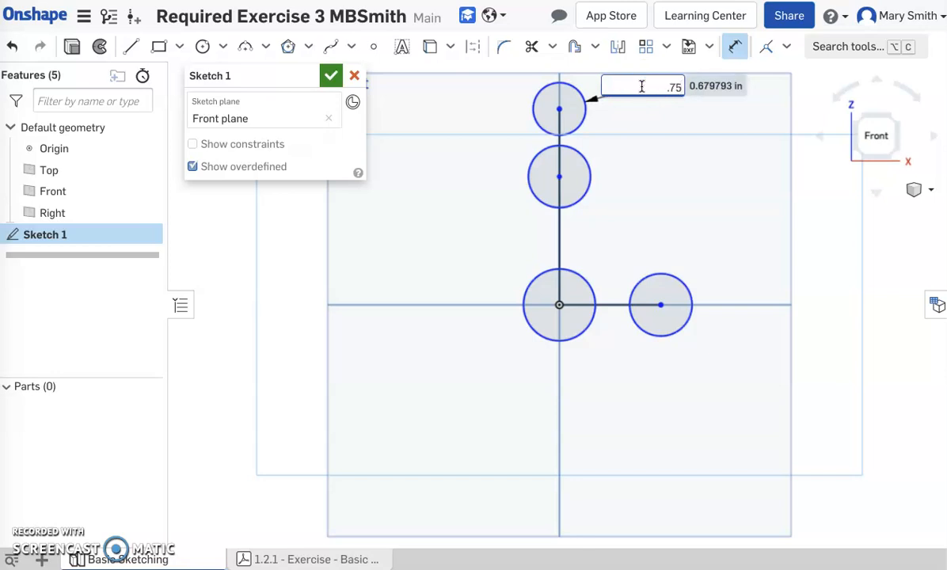
type(".75")
key("Return")
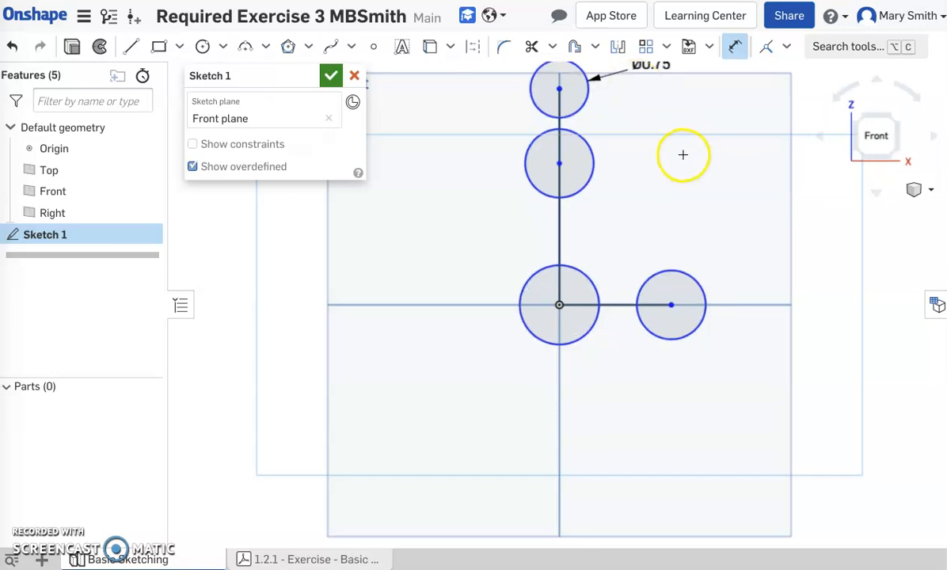
Step: Dimension the circle at the horizontal line's free end to a 0.625 in diameter
mouse_move(684, 167)
middle_mouse_down()
mouse_move(657, 260)
mouse_move(624, 258)
middle_mouse_up()
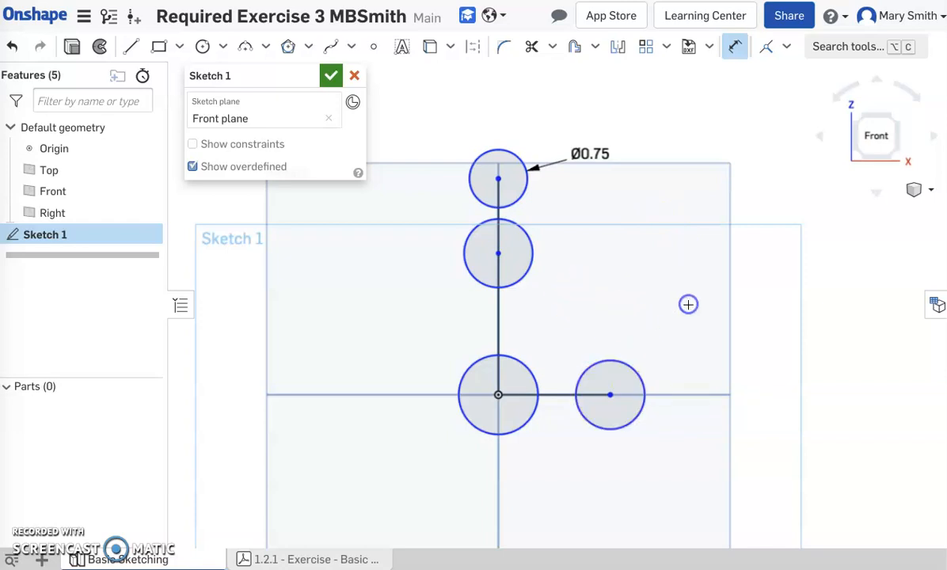
left_click(631, 366)
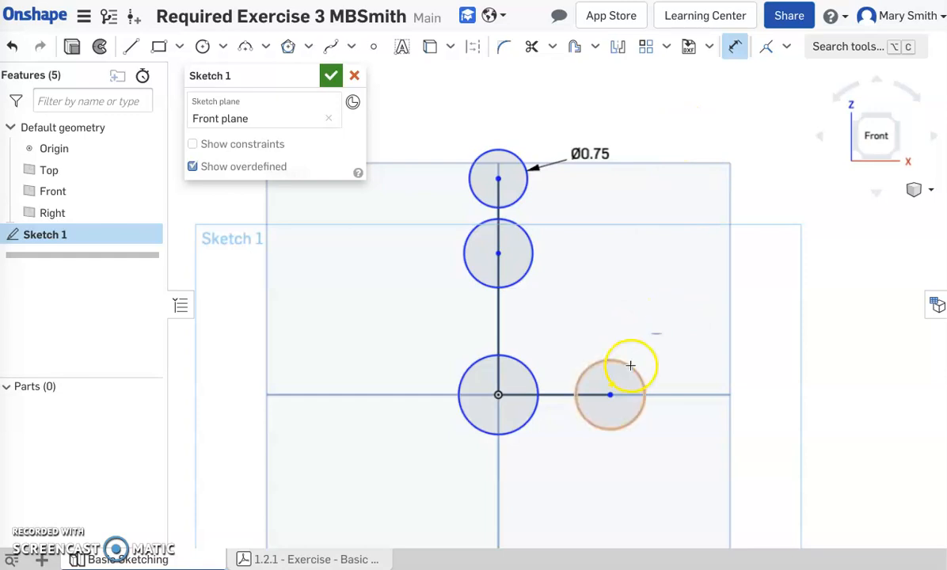
left_click(672, 339)
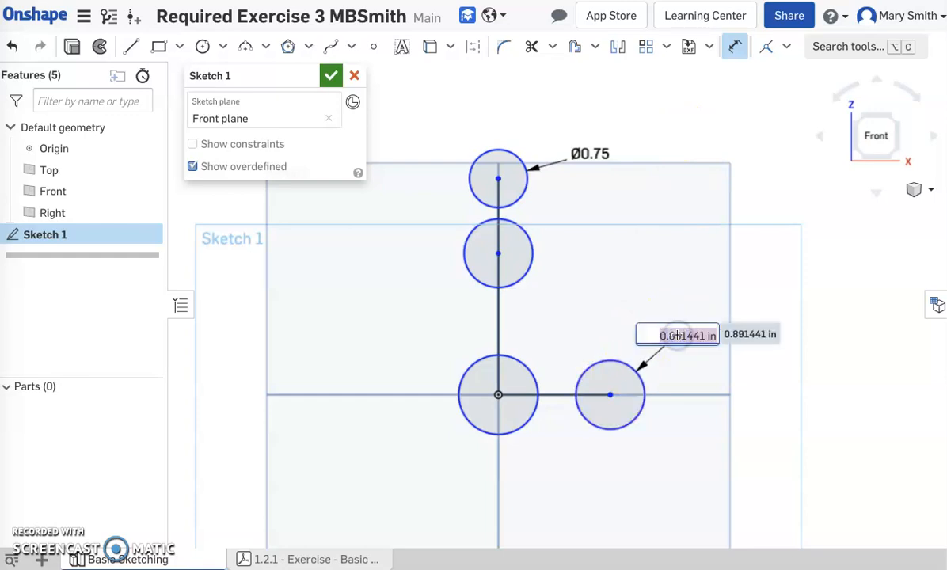
key("BackSpace")
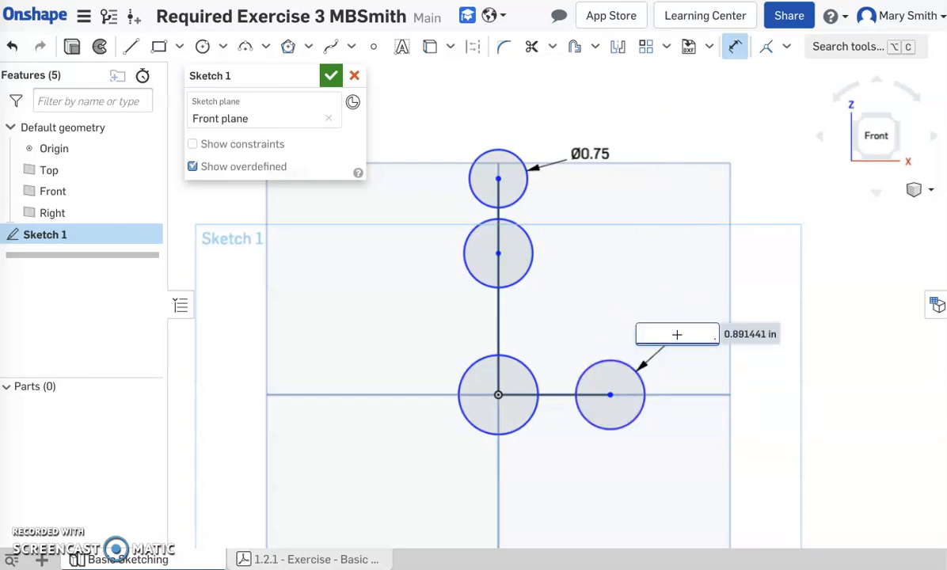
key("Return")
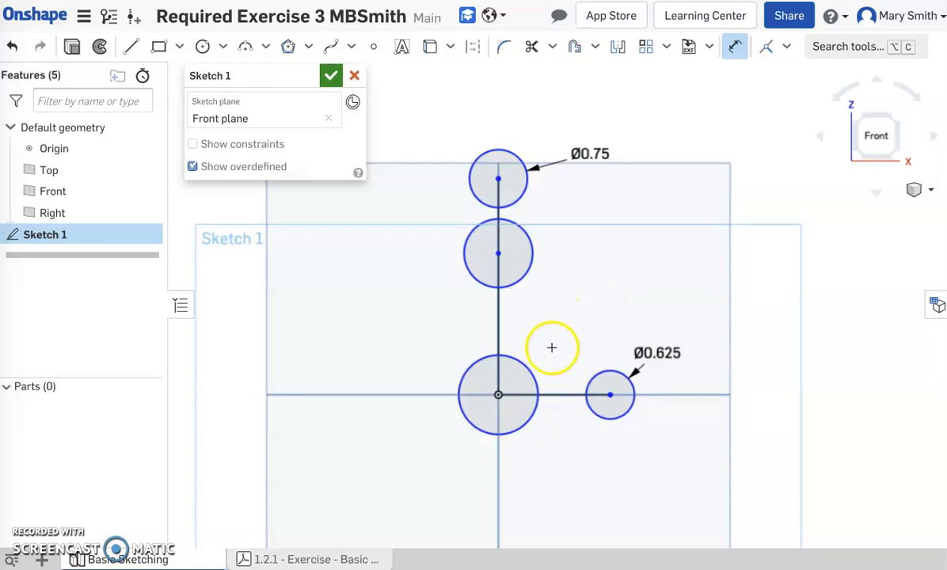
Step: Dimension the circle partway up the vertical line to a 1.25 in diameter
left_click(527, 237)
left_click(610, 198)
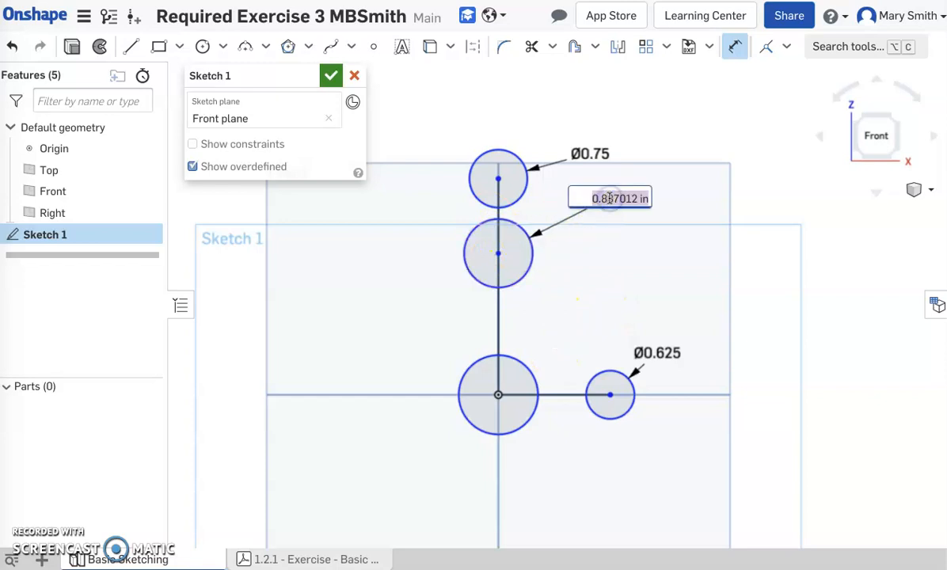
type("1.25")
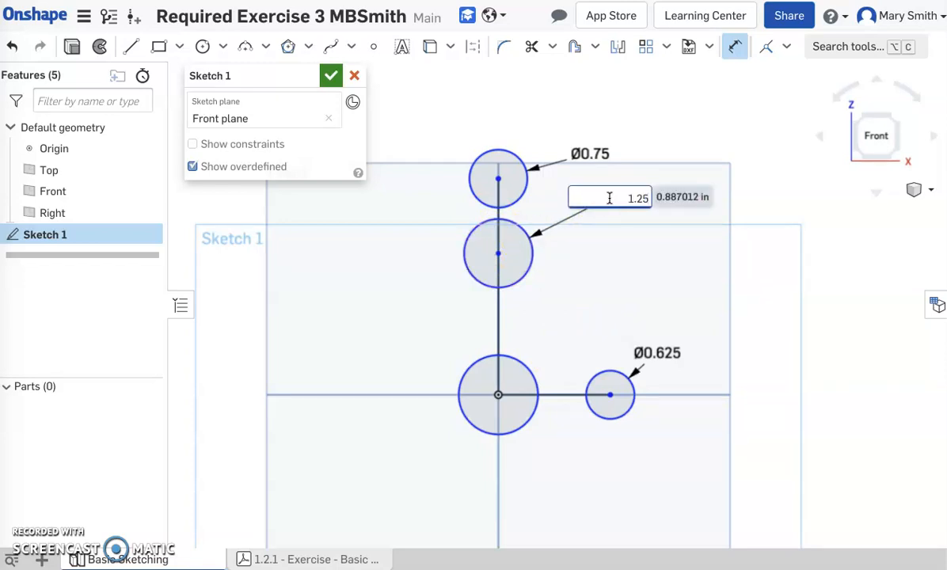
key("Return")
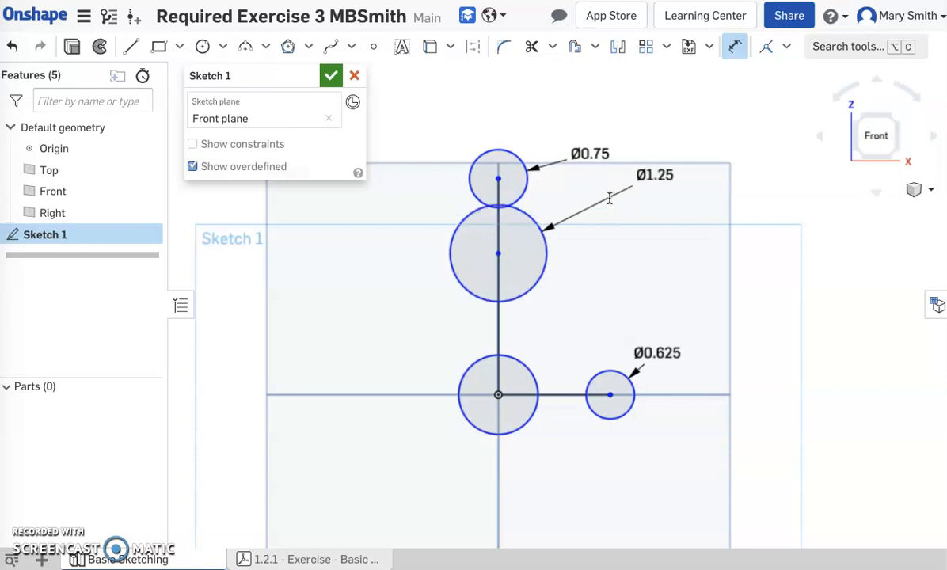
left_click(509, 151)
left_click(568, 235)
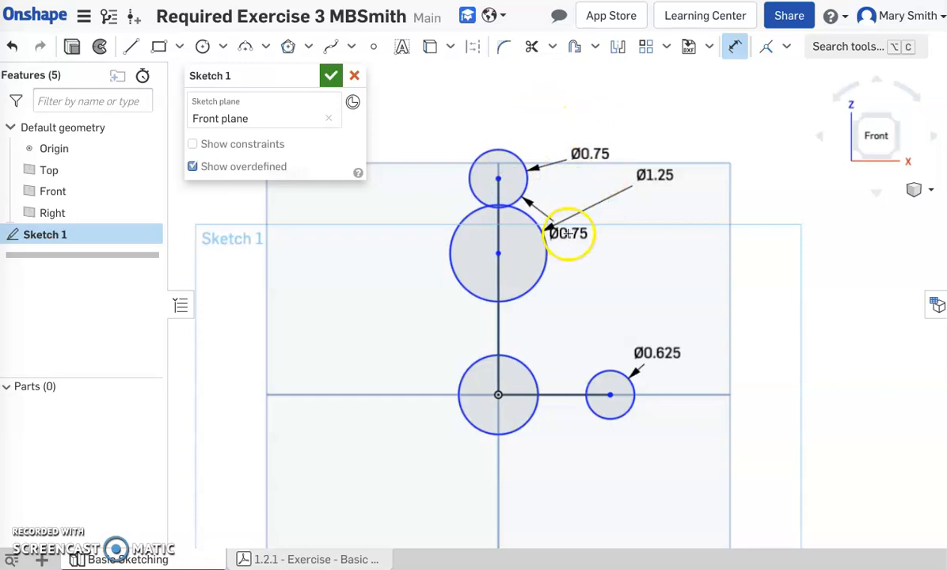
key("Escape")
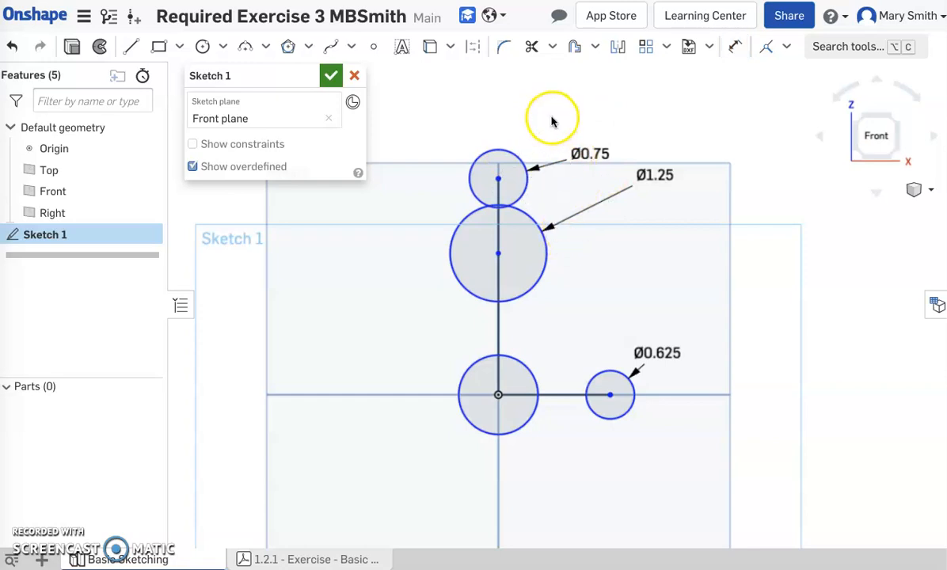
Step: Apply an Equal constraint to the uppermost circle, the origin circle and the horizontal line's end circle, and delete the one on the end circle
left_click(508, 149)
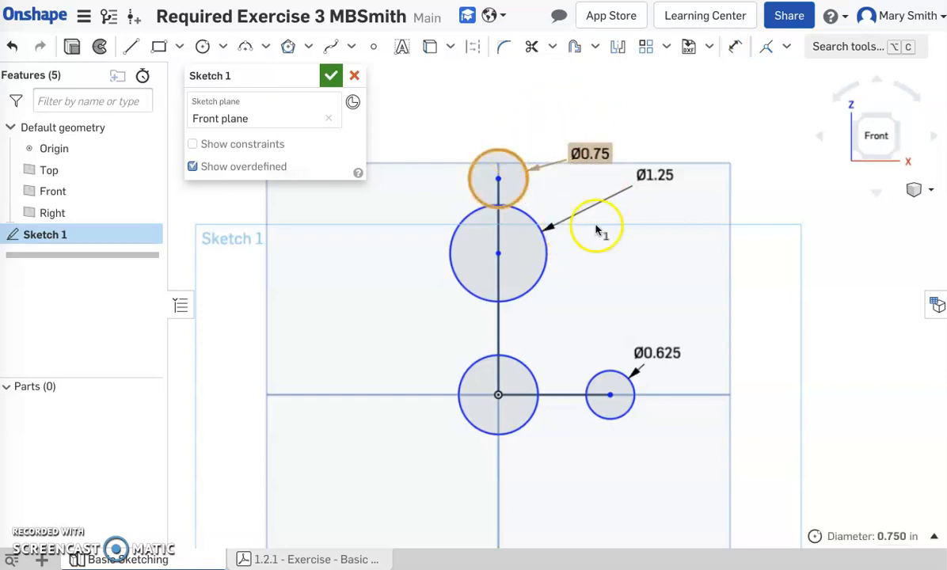
left_click(518, 359)
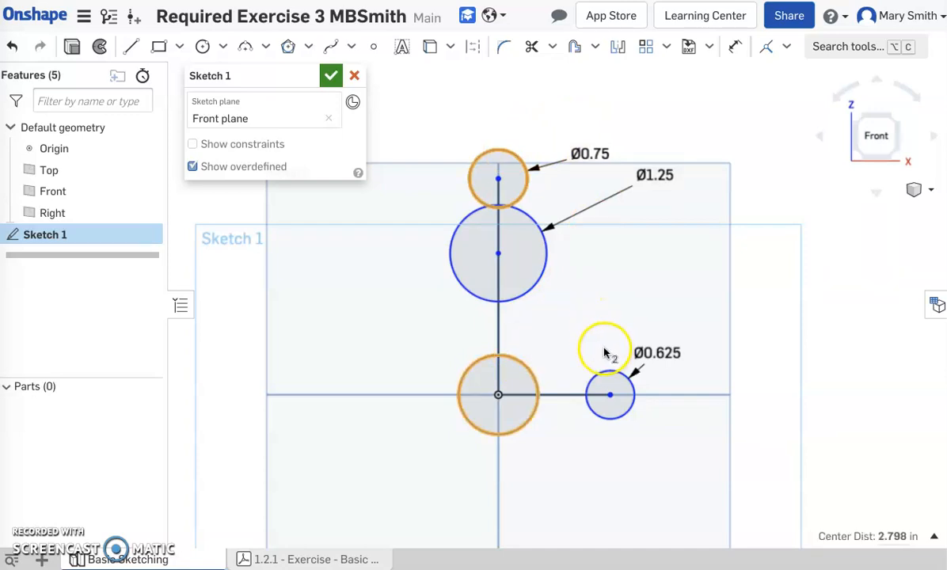
left_click(599, 374)
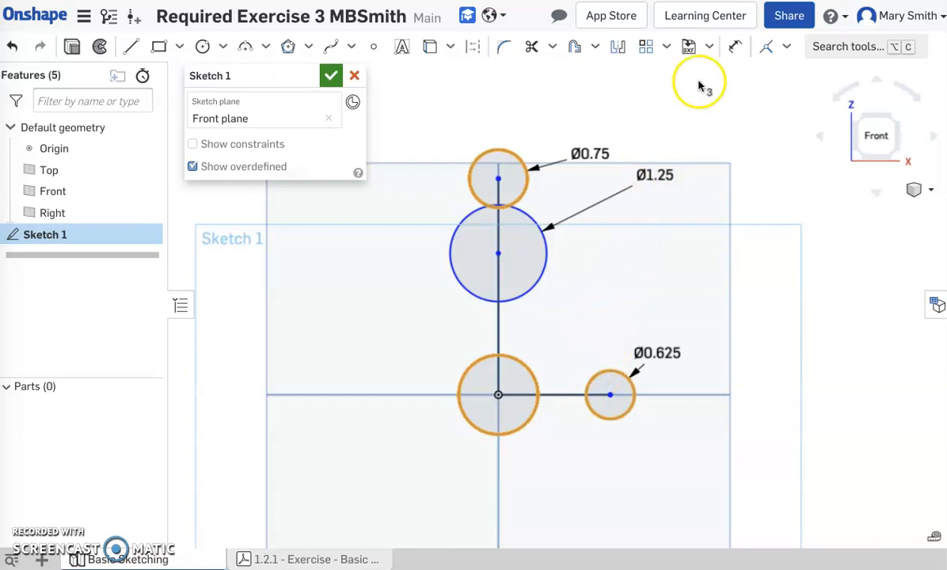
left_click(787, 47)
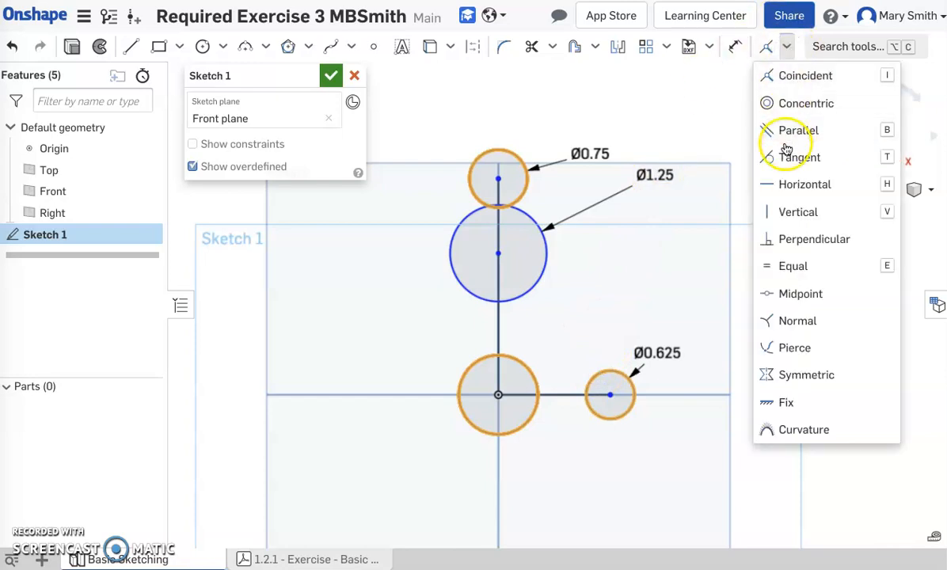
left_click(787, 266)
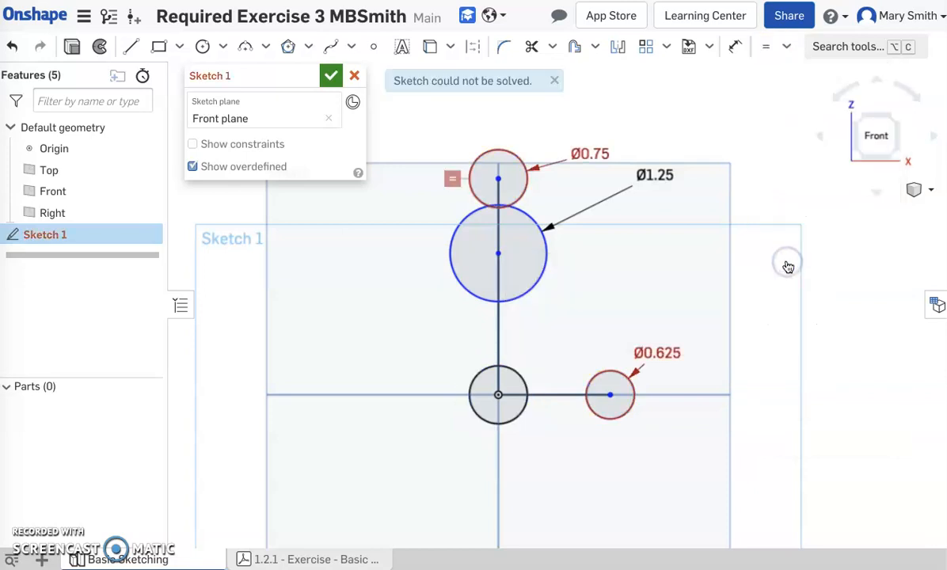
left_click(780, 264)
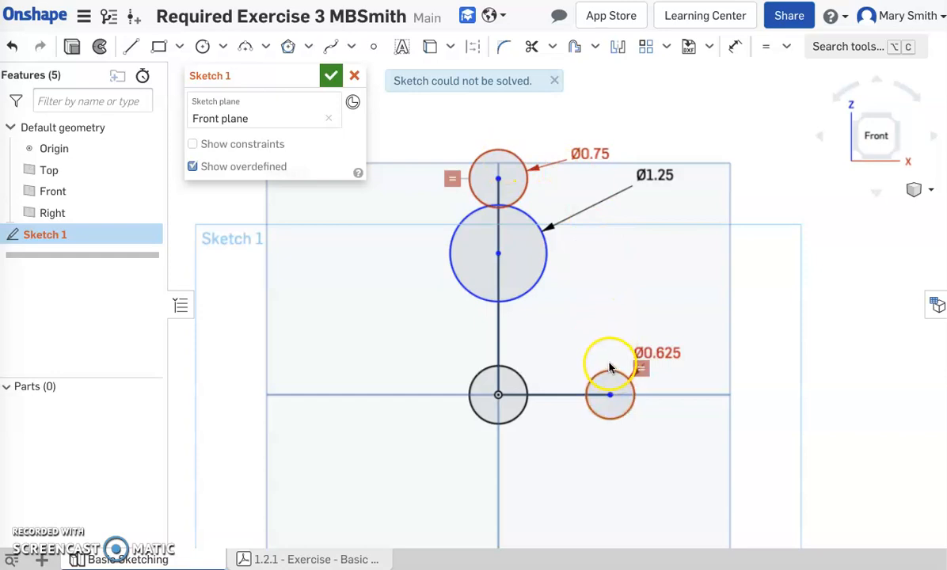
left_click(640, 369)
key("Delete")
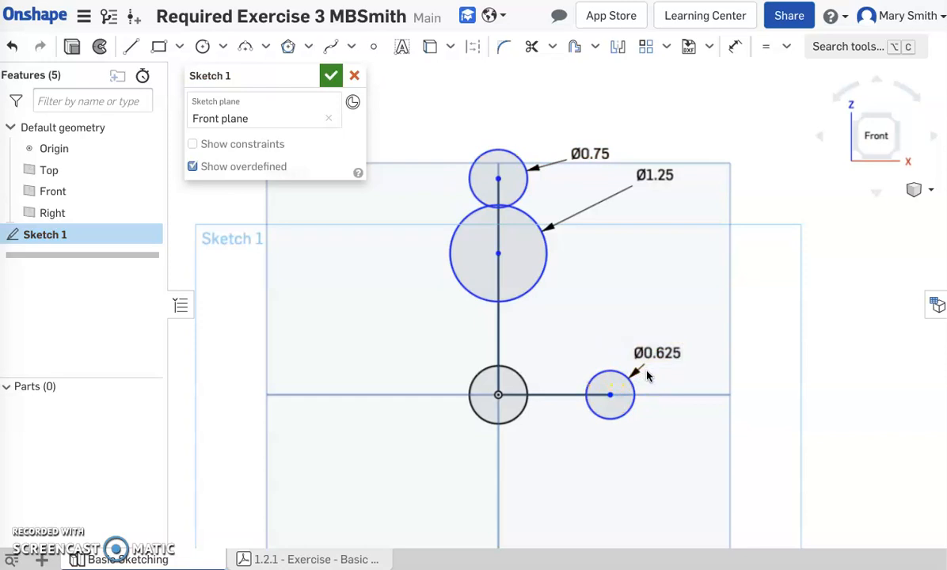
Step: Examine which circles the remaining Equal constraint links
left_click(520, 161)
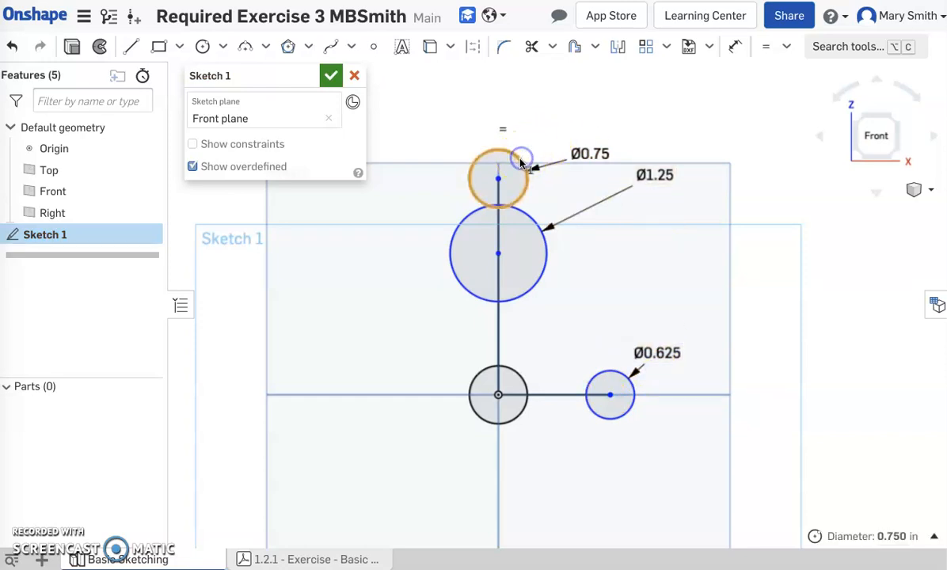
left_click(524, 387)
left_click(597, 332)
left_click(500, 157)
left_click(488, 375)
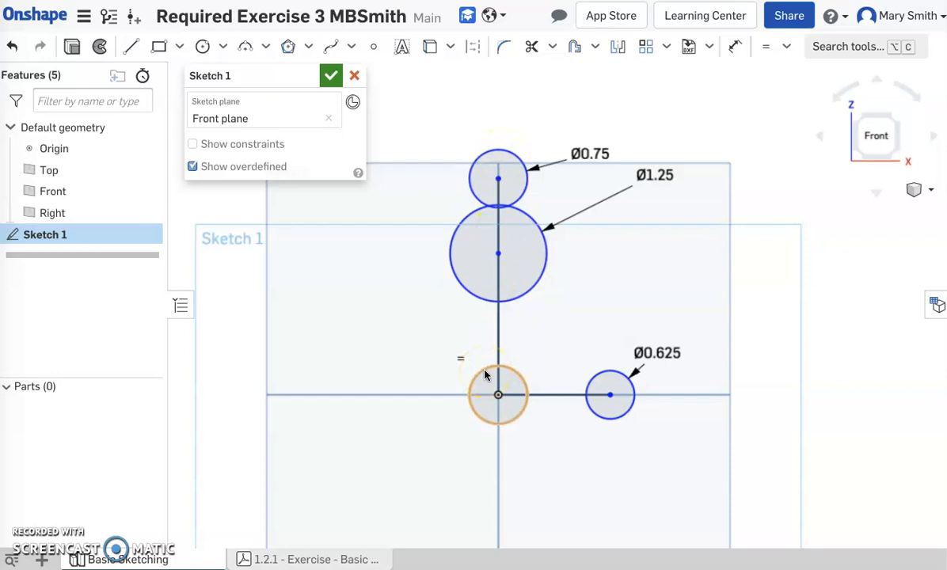
left_click(458, 359)
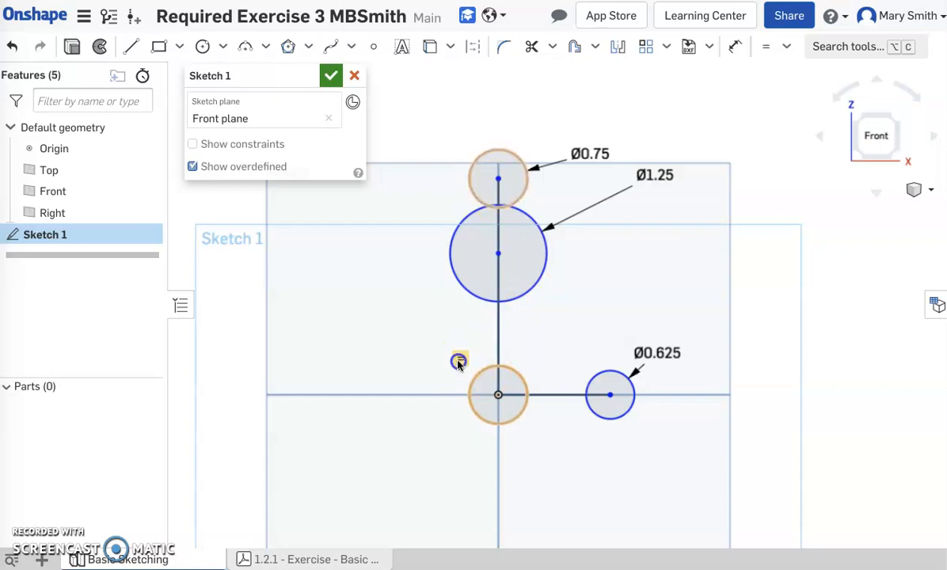
left_click(452, 370)
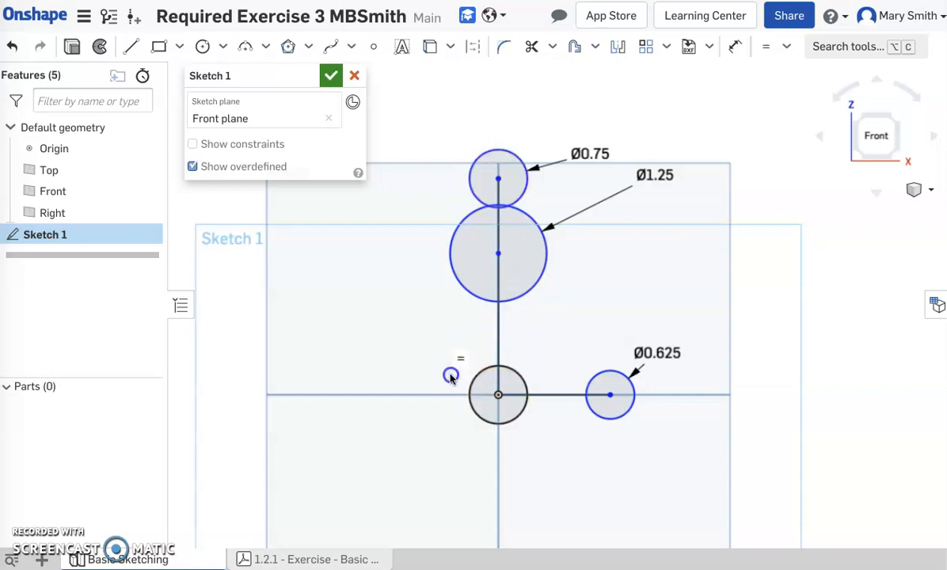
left_click(453, 267)
left_click(416, 231)
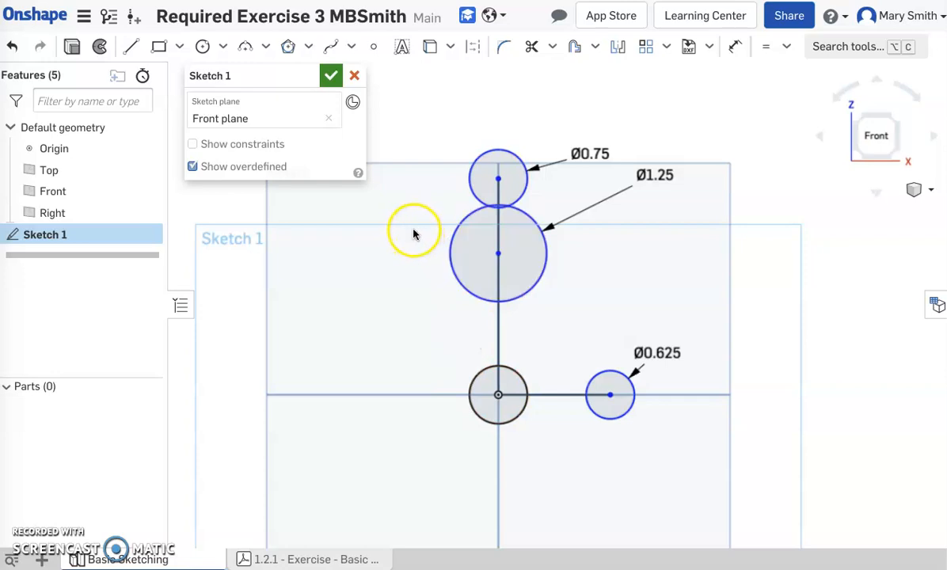
Step: Dimension the vertical distance between the centers of the uppermost circle and the origin circle to 4.5 in
left_click(734, 51)
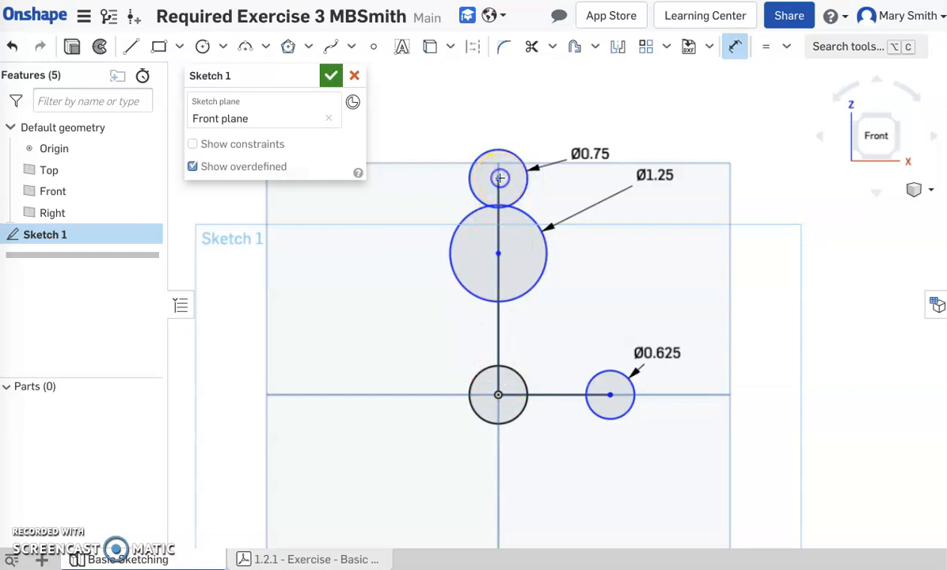
left_click(497, 392)
left_click(354, 267)
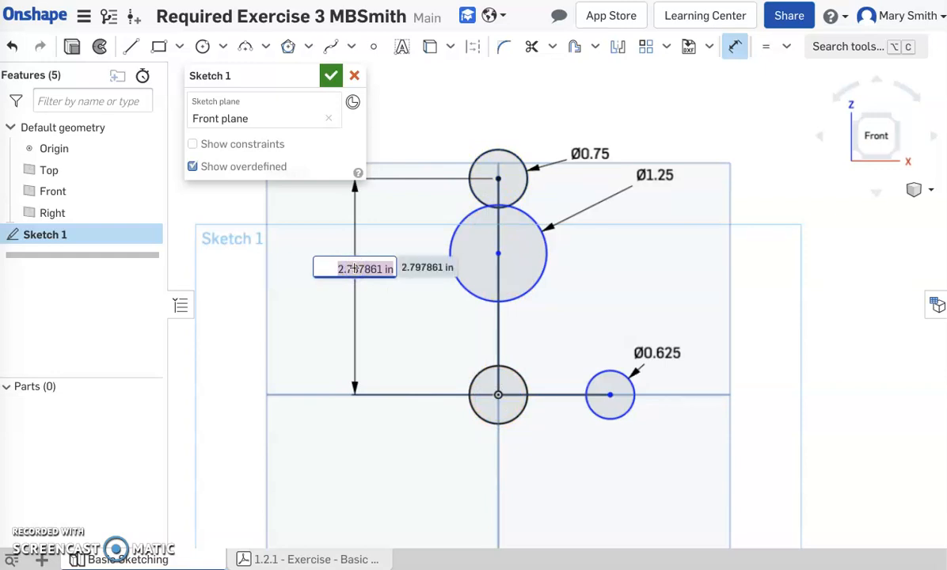
type("4.5")
key("Return")
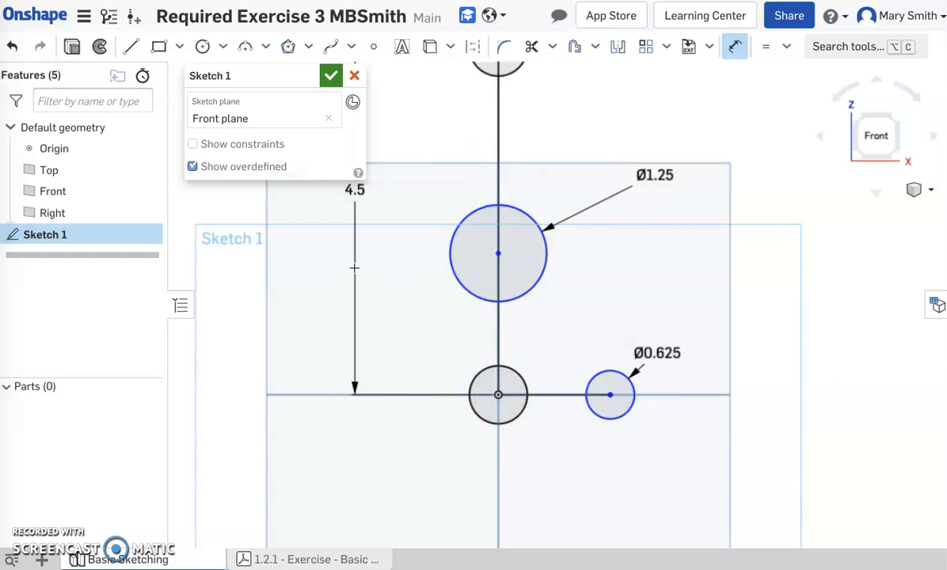
Step: Dimension the vertical distance between the 1.25 in circle's center and the origin to 2.5 in
scroll(391, 245, "up", 3)
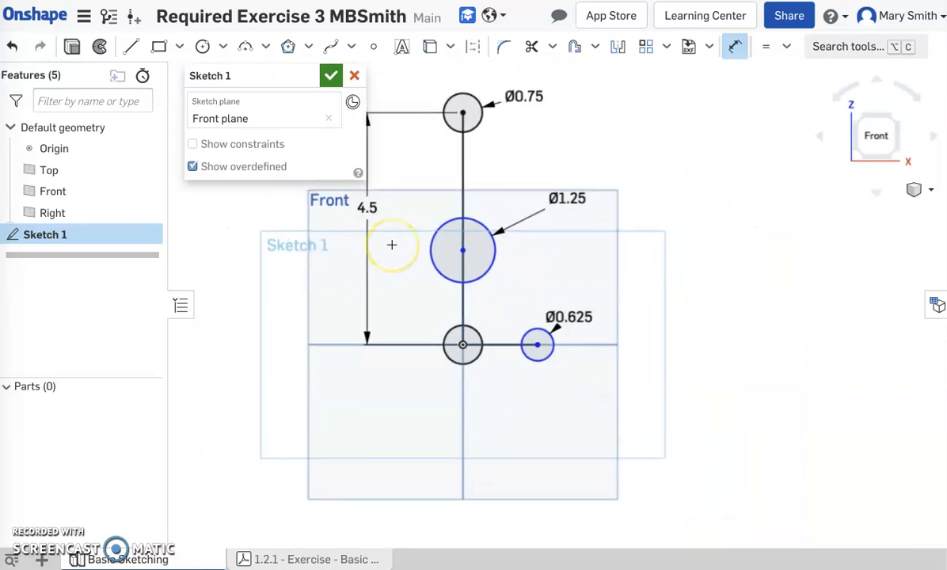
scroll(391, 246, "up", 1)
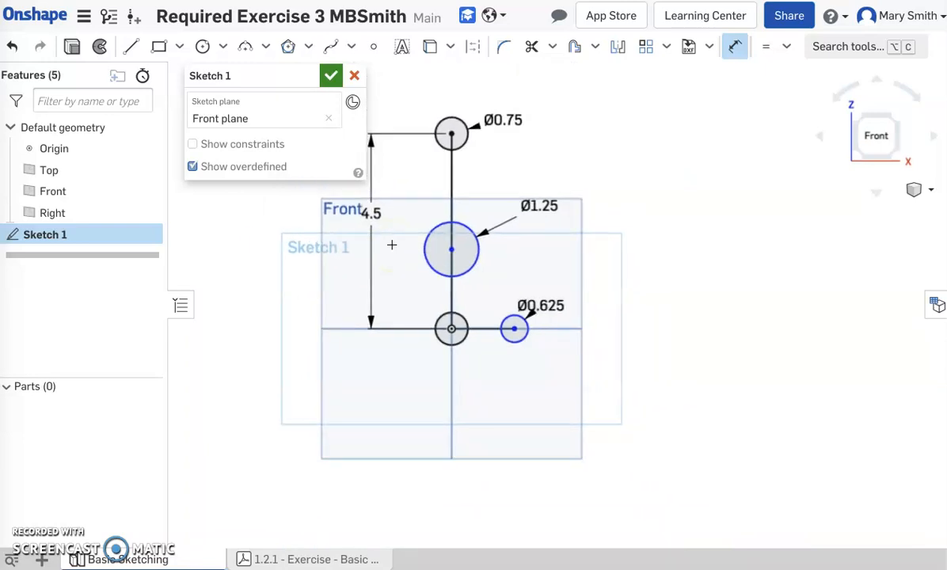
right_click(553, 181)
right_click(544, 166)
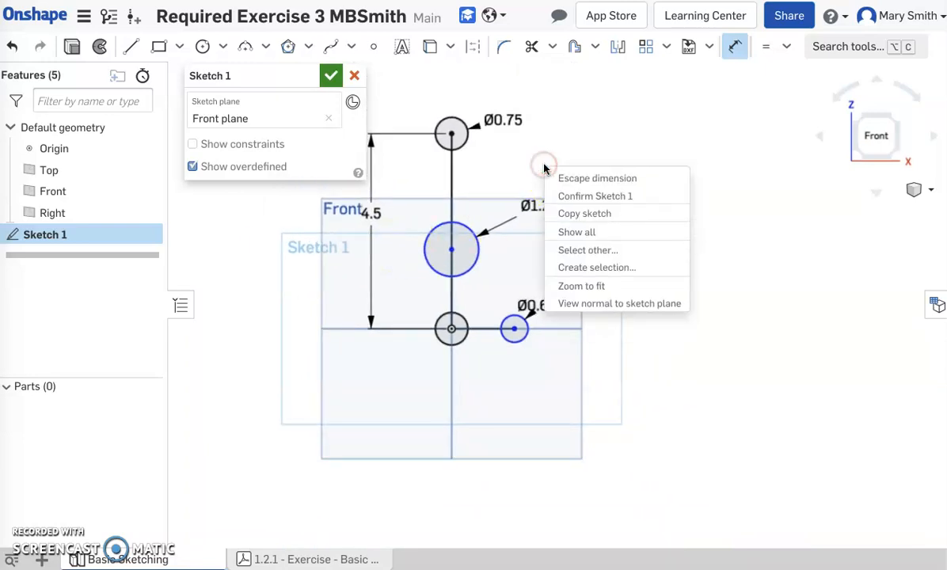
left_click(537, 161)
right_click_drag(554, 149, 638, 194)
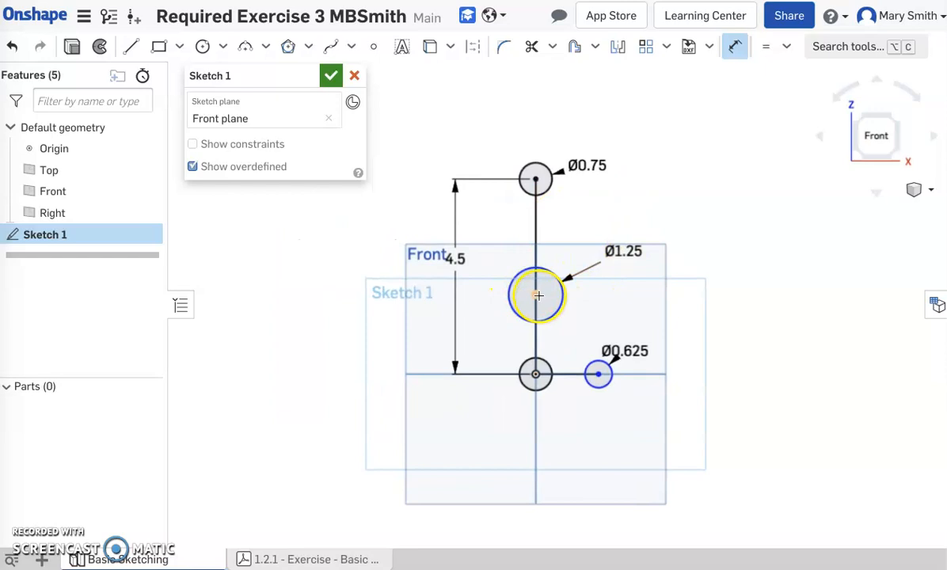
left_click(535, 374)
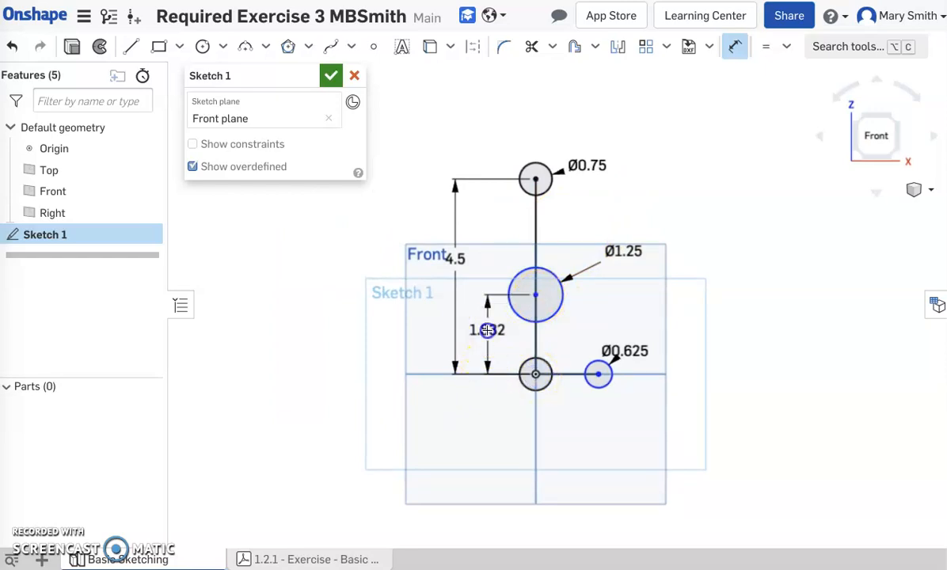
left_click(487, 329)
type("2.5")
key("Return")
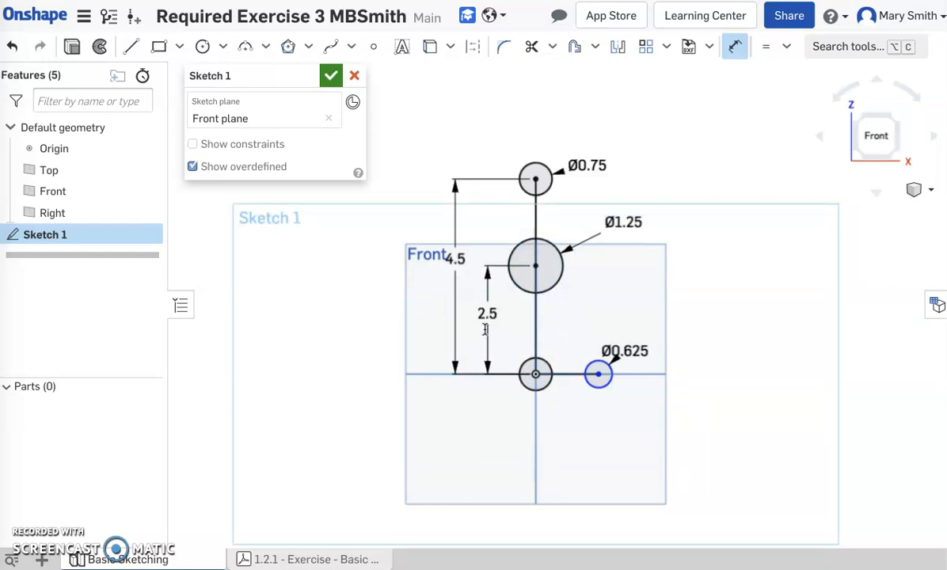
Step: Dimension the horizontal distance between the origin circle's and 0.625 in circle's centers to 1.75 in, and move the 0.625 in diameter label clear of the circle
left_click(535, 375)
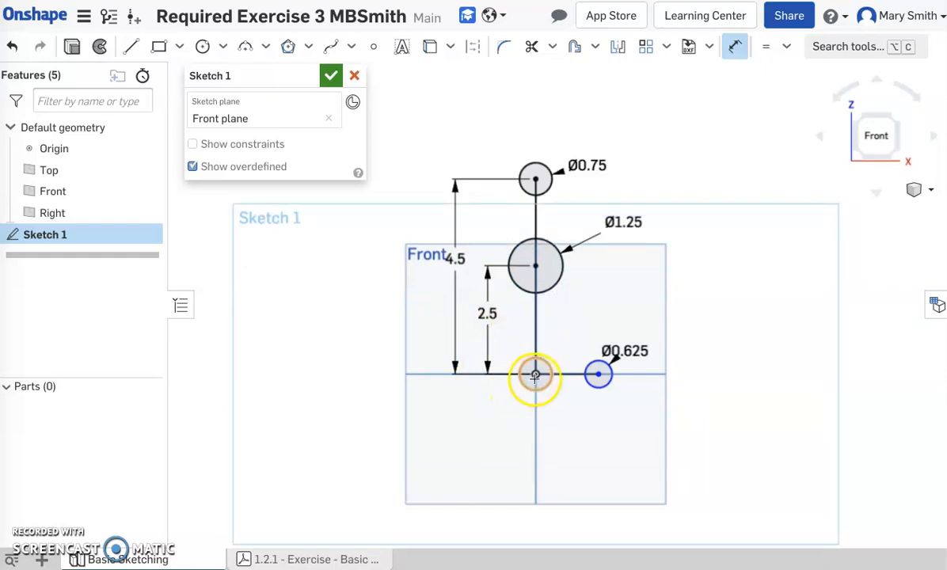
left_click(595, 374)
left_click(575, 442)
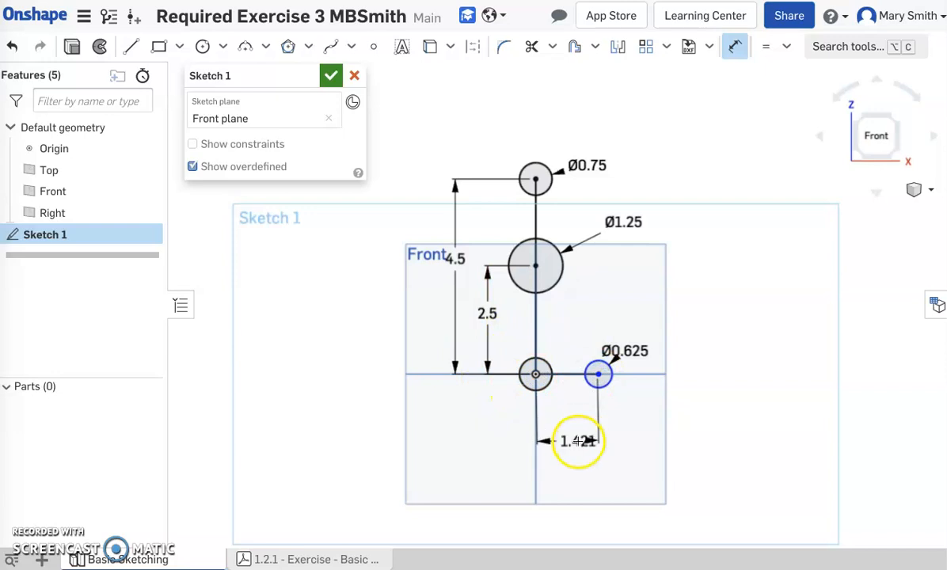
left_click_drag(572, 438, 664, 433)
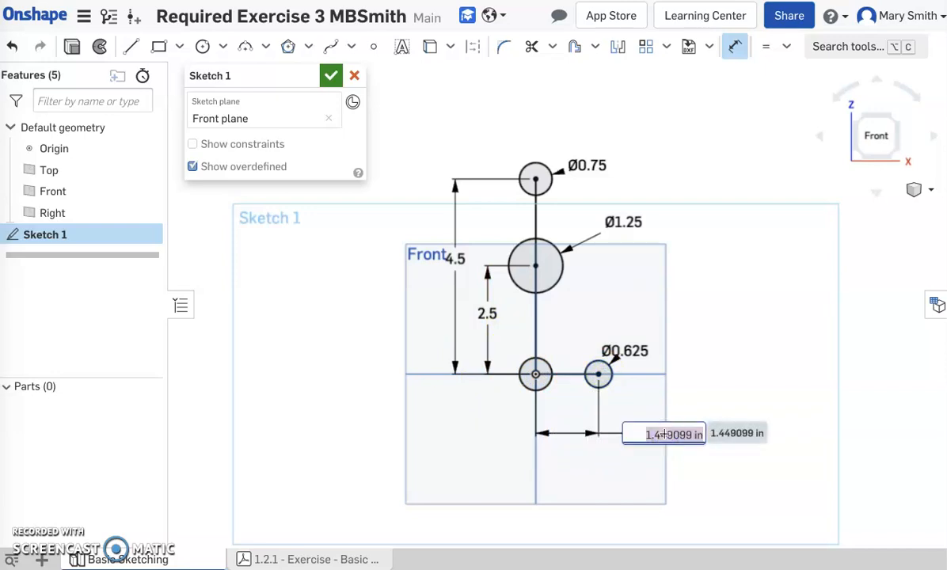
type("1.7")
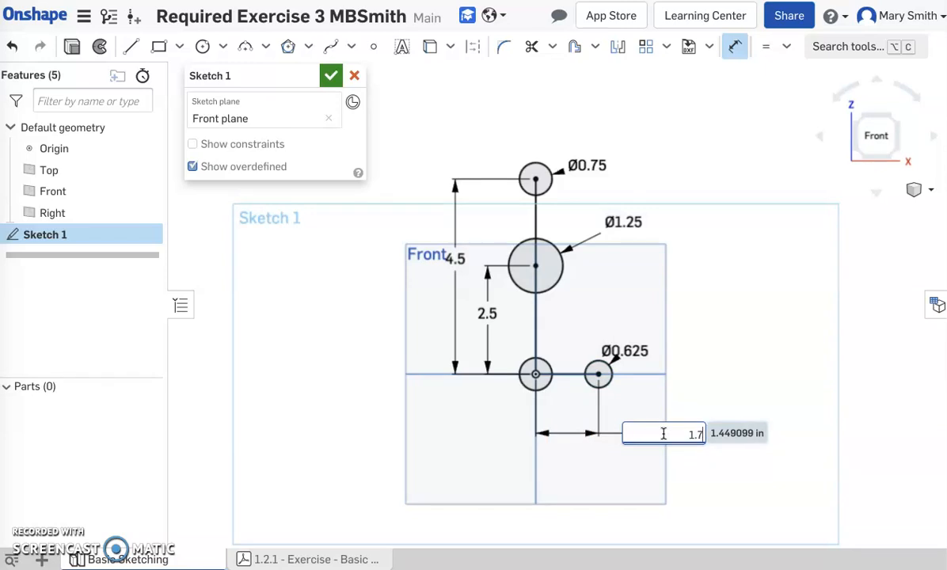
type("5")
key("Return")
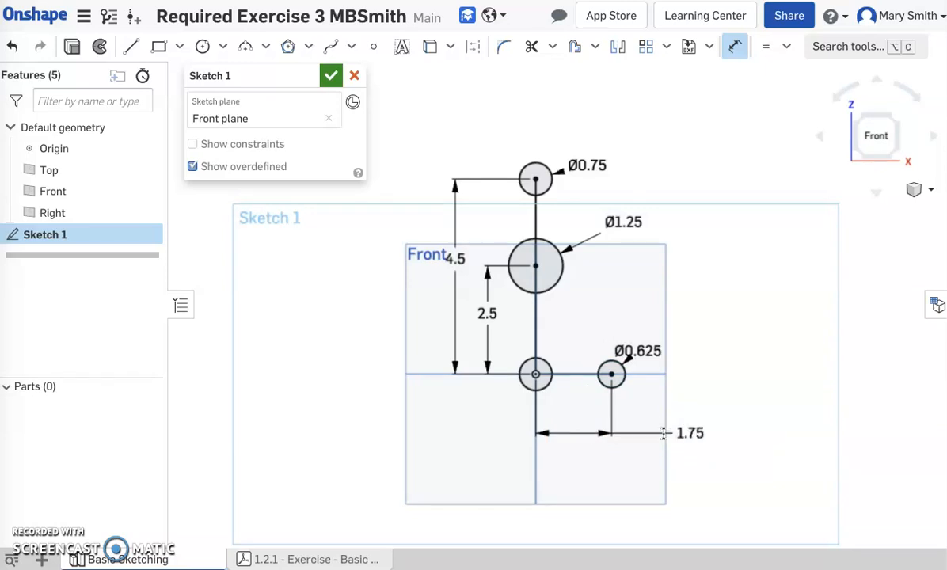
left_click_drag(646, 350, 716, 295)
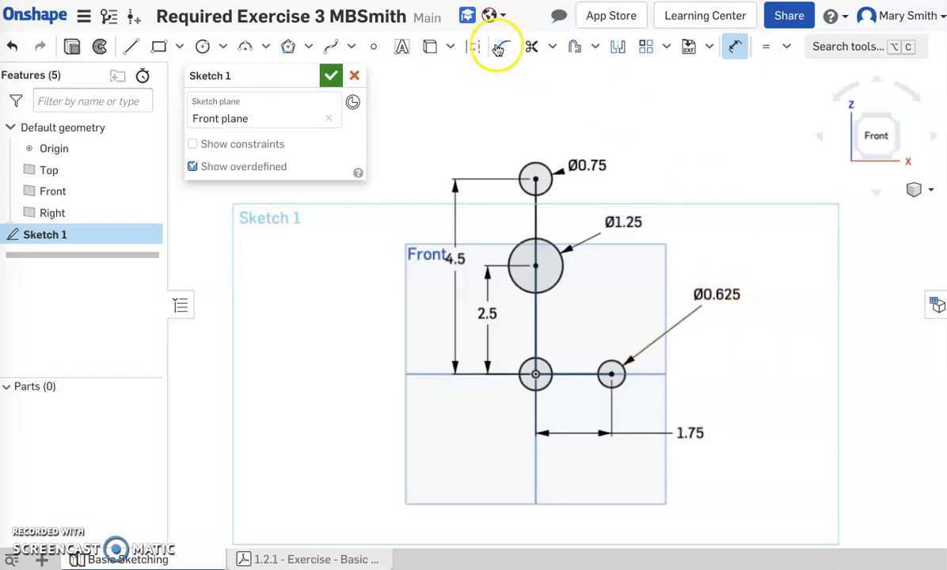
Step: Reopen Sketch 1 and draw lines from the uppermost circle to the 1.25 in circle, about 2.08 in on the left side and 1.5 in on the right
left_click(329, 76)
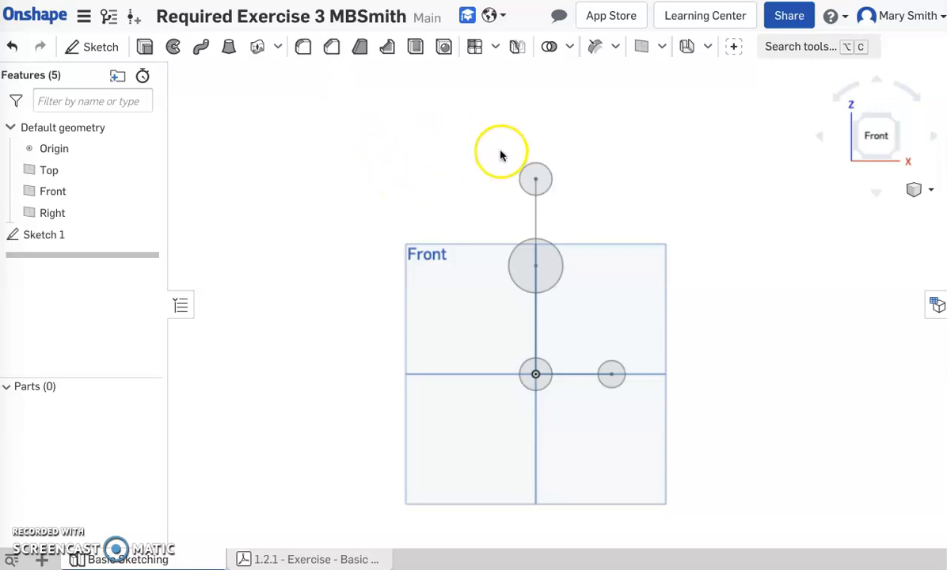
double_click(46, 234)
left_click(131, 47)
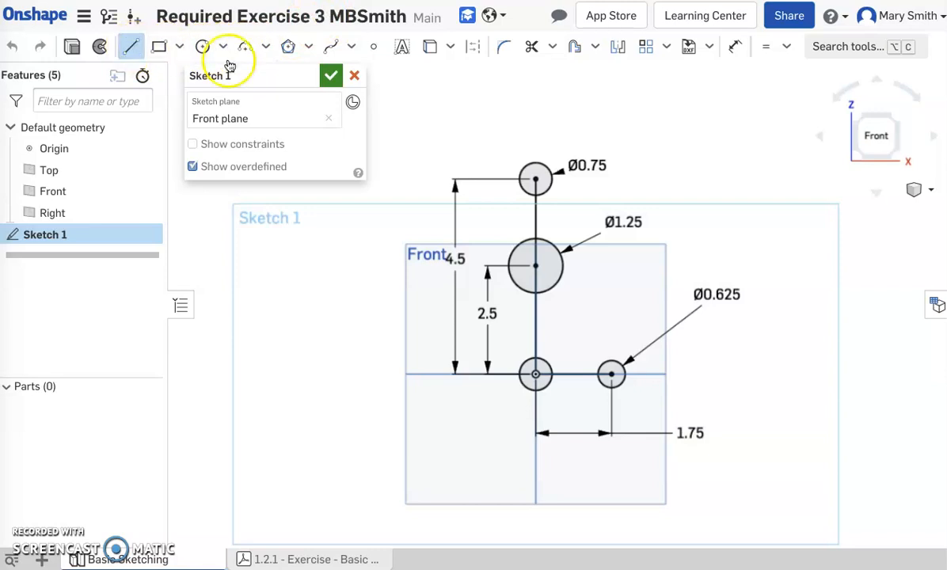
left_click(522, 161)
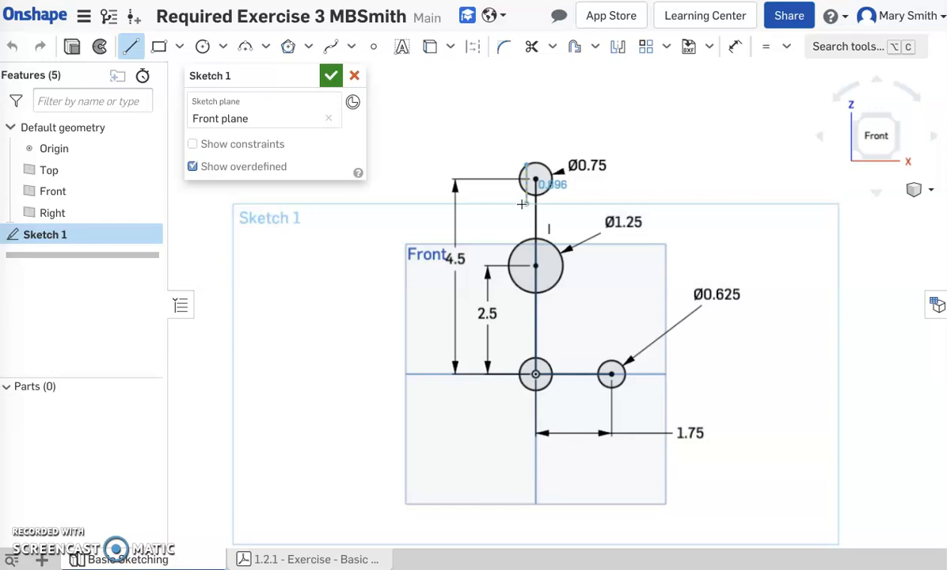
left_click(506, 252)
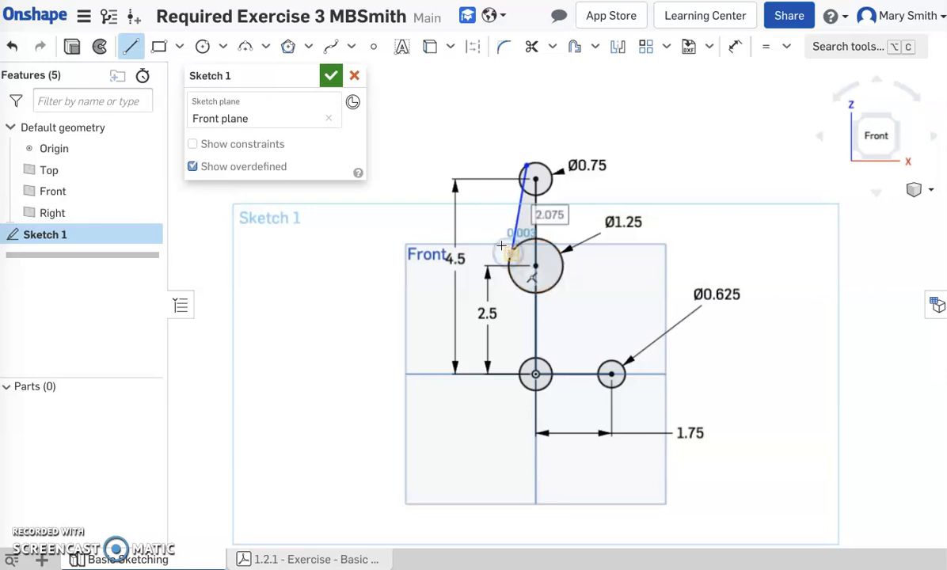
key("Escape")
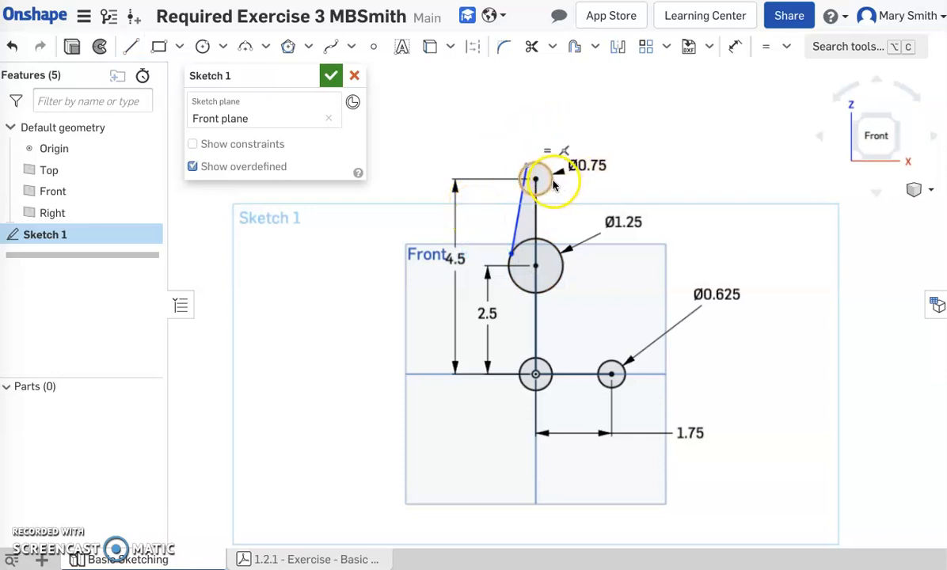
left_click(133, 47)
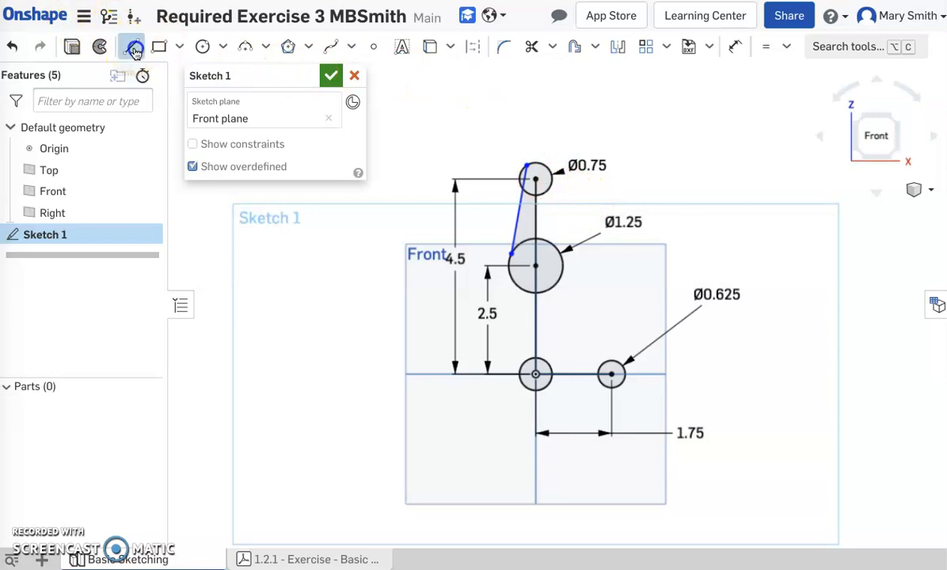
left_click(552, 184)
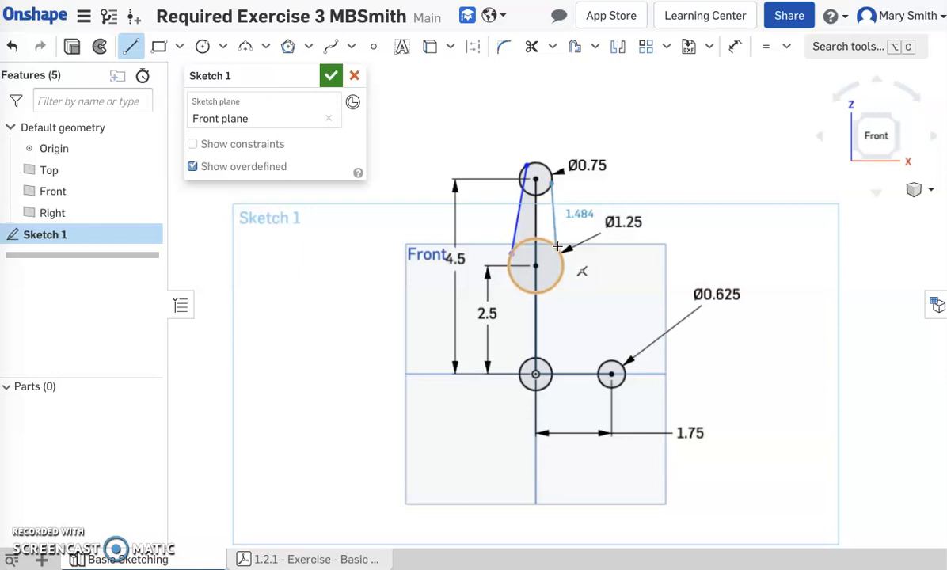
left_click(568, 234)
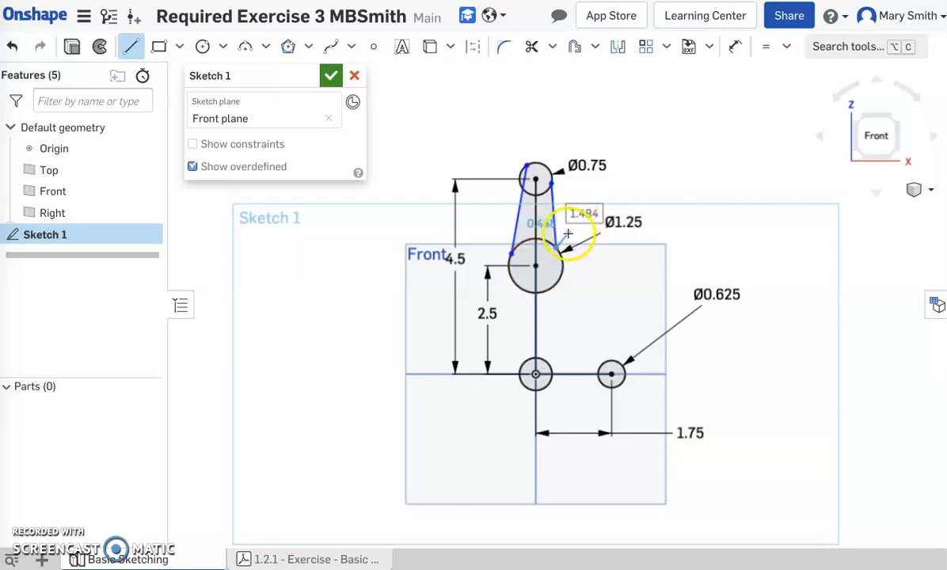
left_click(133, 43)
Step: Draw lines from the 1.25 in circle to the origin circle, about 2.12 in on the right side and 1.95 in on the left
left_click(132, 45)
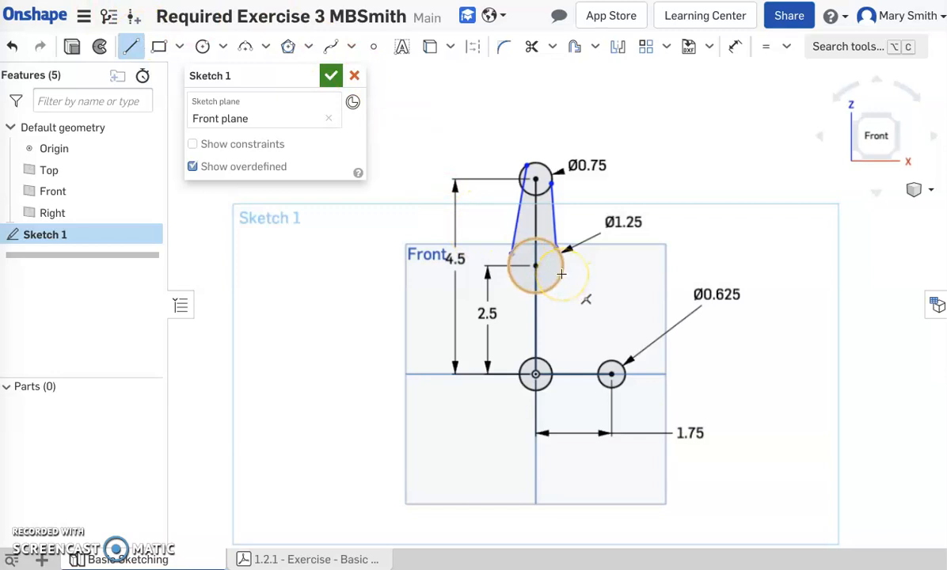
left_click_drag(561, 274, 550, 363)
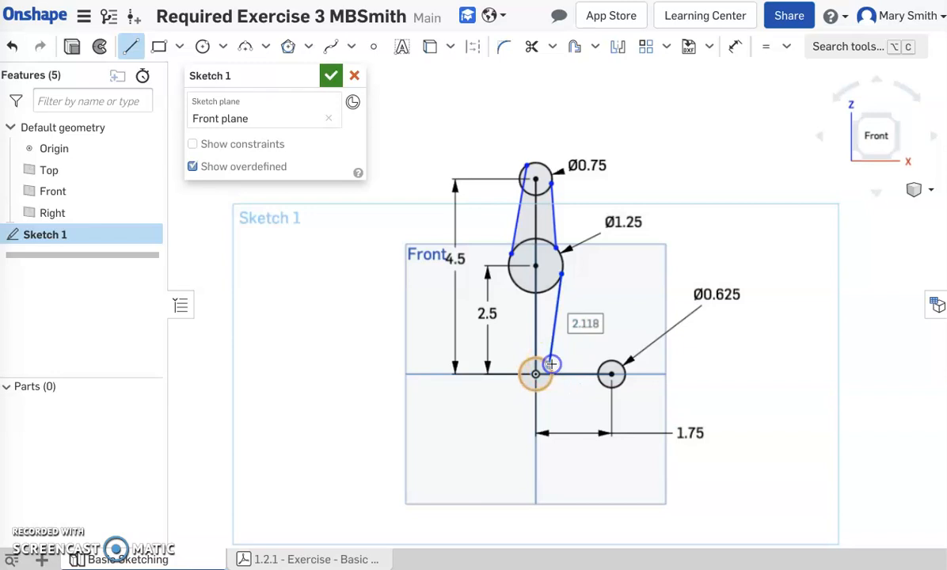
key("Escape")
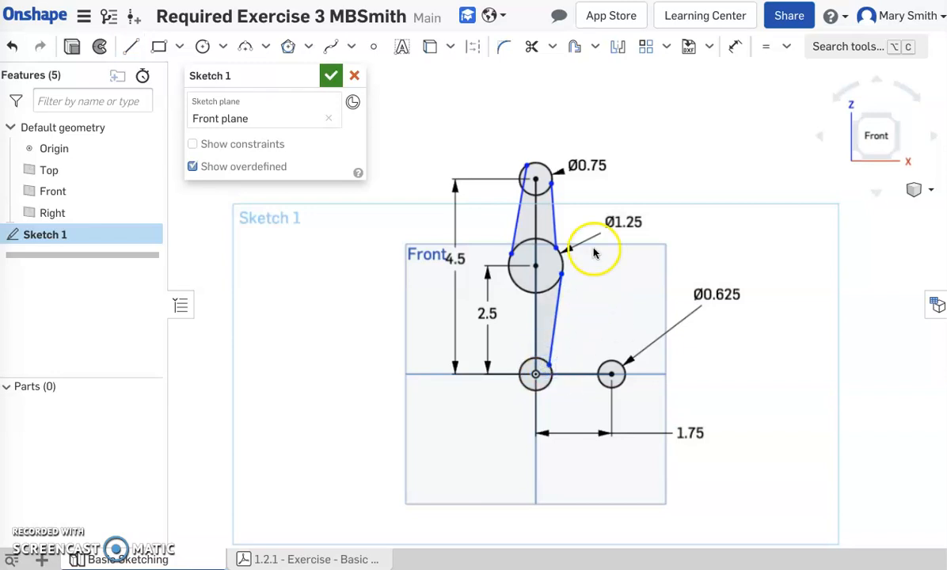
left_click(130, 48)
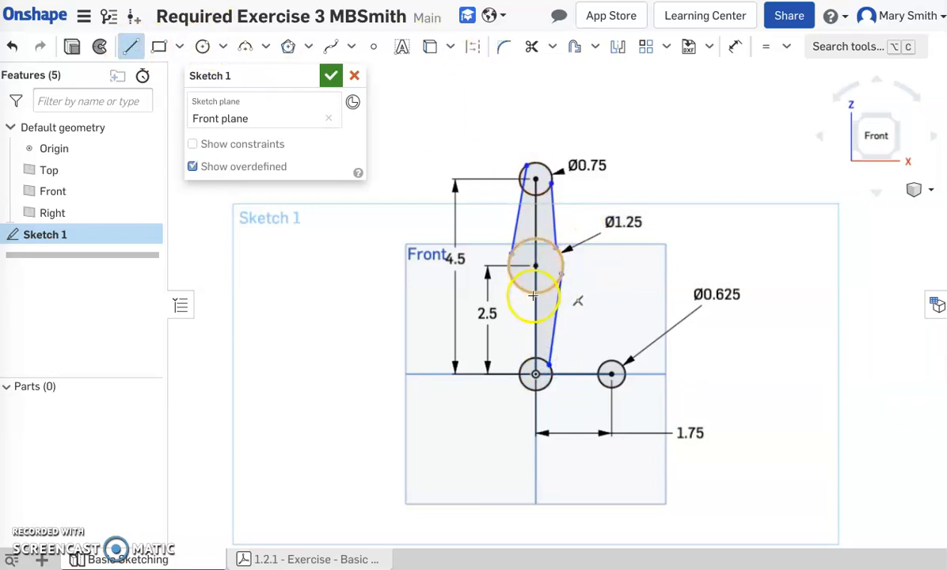
left_click(512, 283)
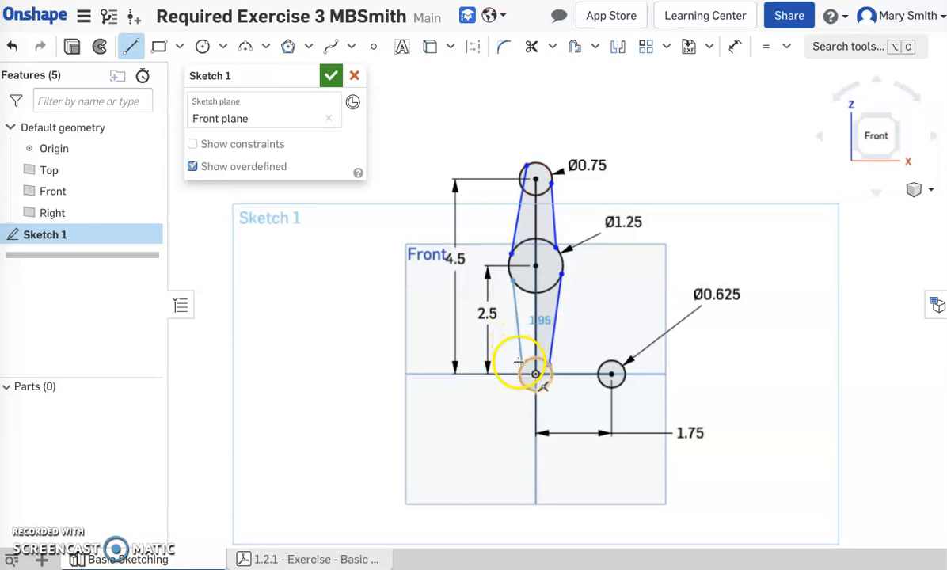
left_click(519, 361)
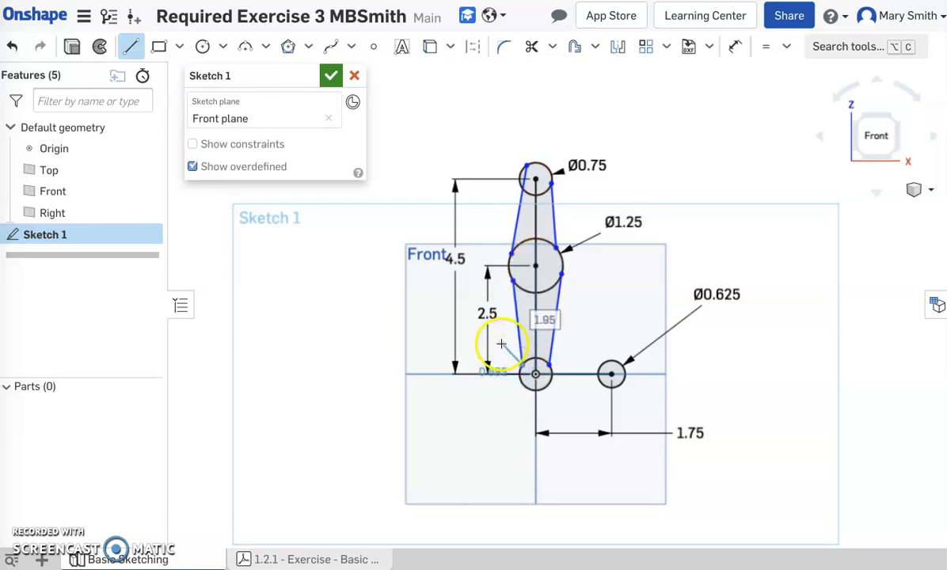
left_click(535, 141)
Step: Draw a line about 1.55 in long along the underside of the horizontal arm, from the origin circle to the 0.625 in circle
left_click(131, 46)
left_click(564, 342)
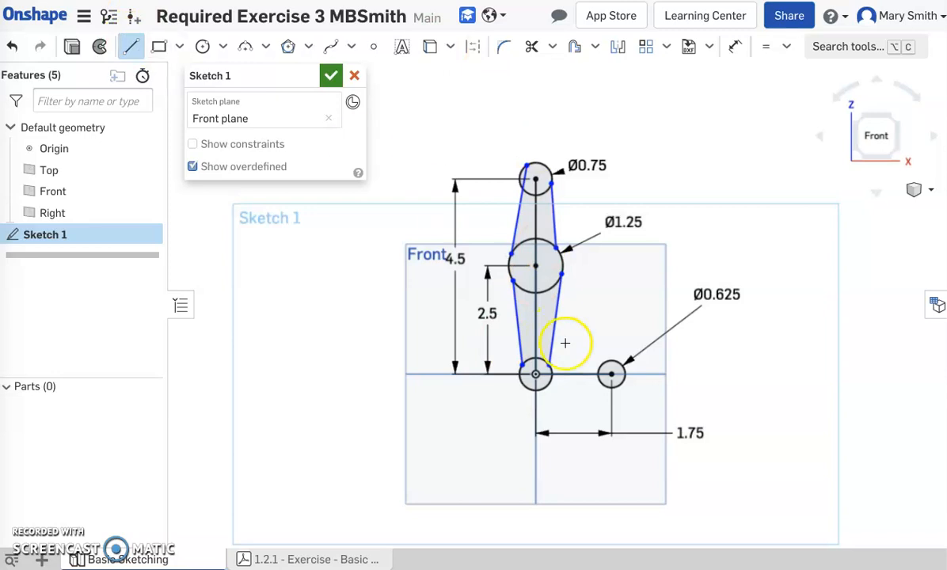
left_click(541, 392)
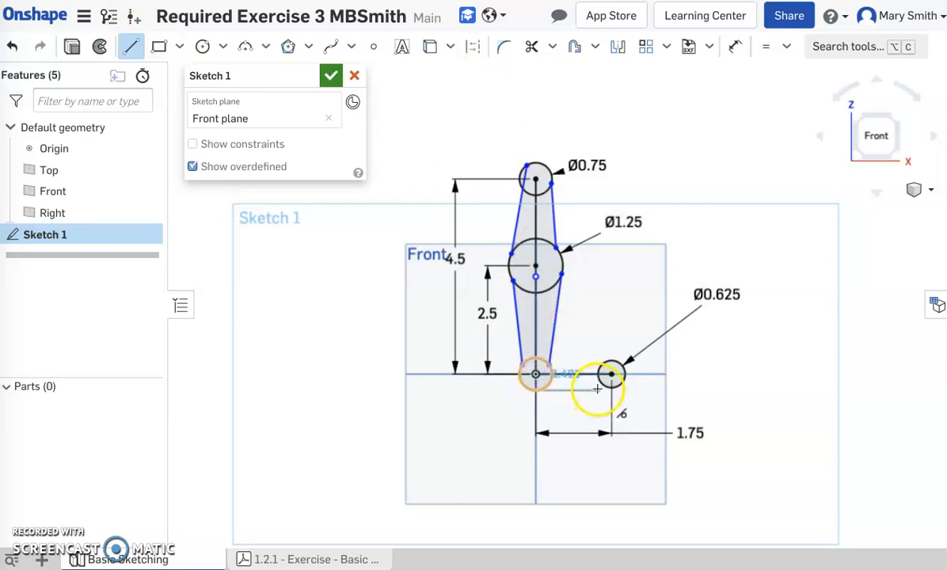
left_click(601, 386)
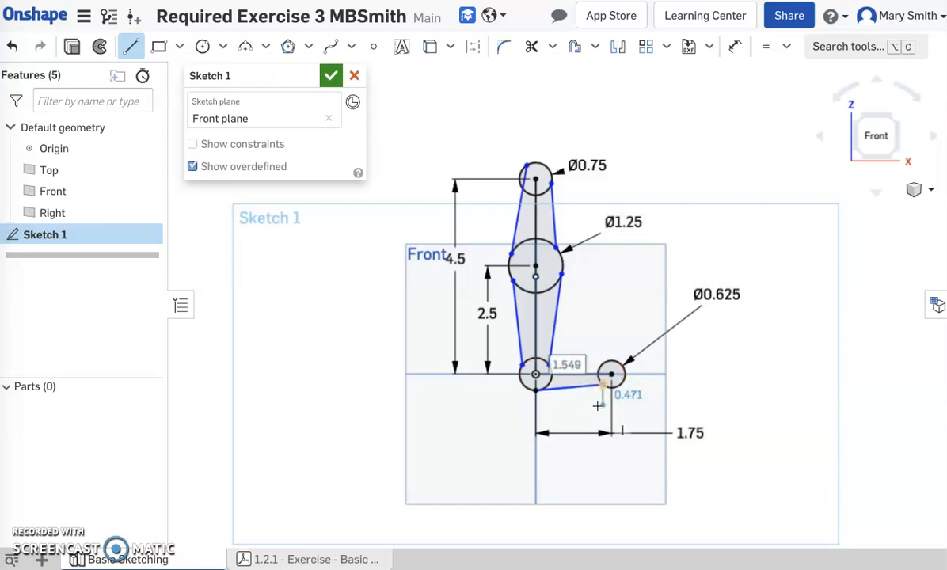
key("Escape")
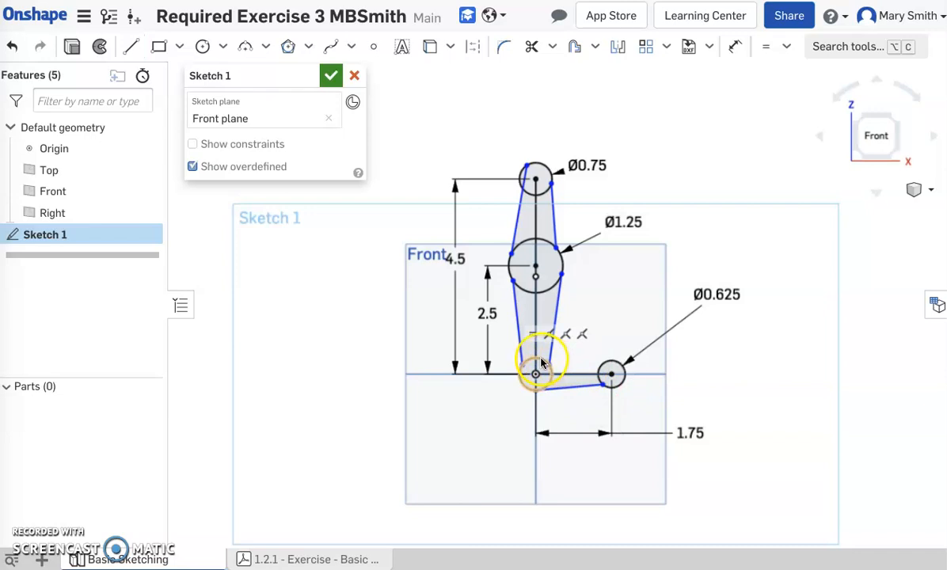
Step: Draw a line about 1.36 in long along the upper side of the horizontal arm, from the origin circle to the 0.625 in circle
left_click(136, 48)
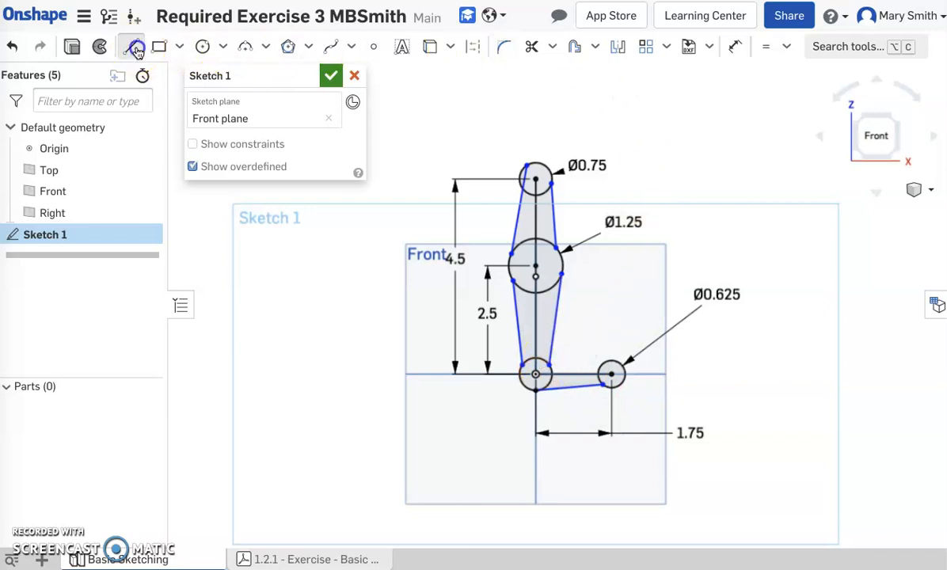
left_click(538, 364)
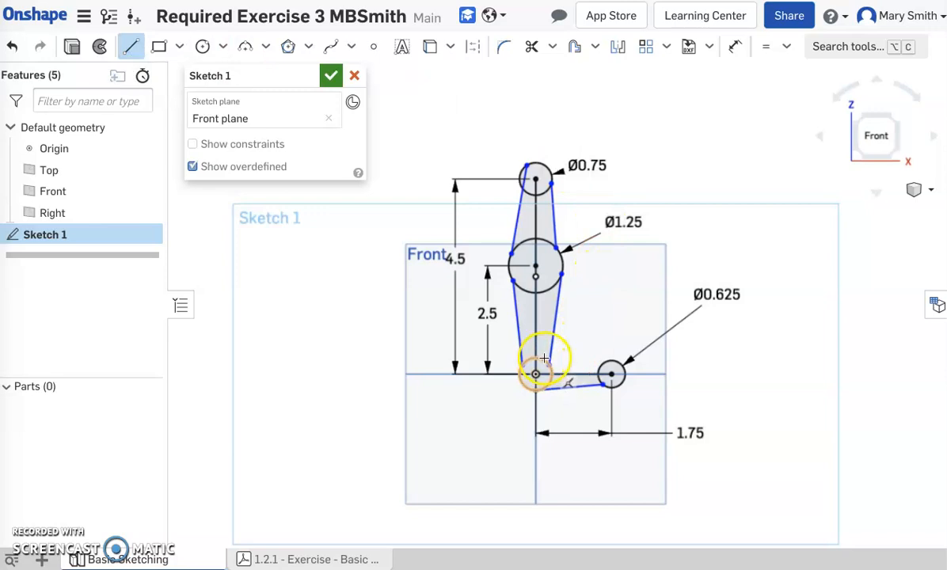
left_click(543, 357)
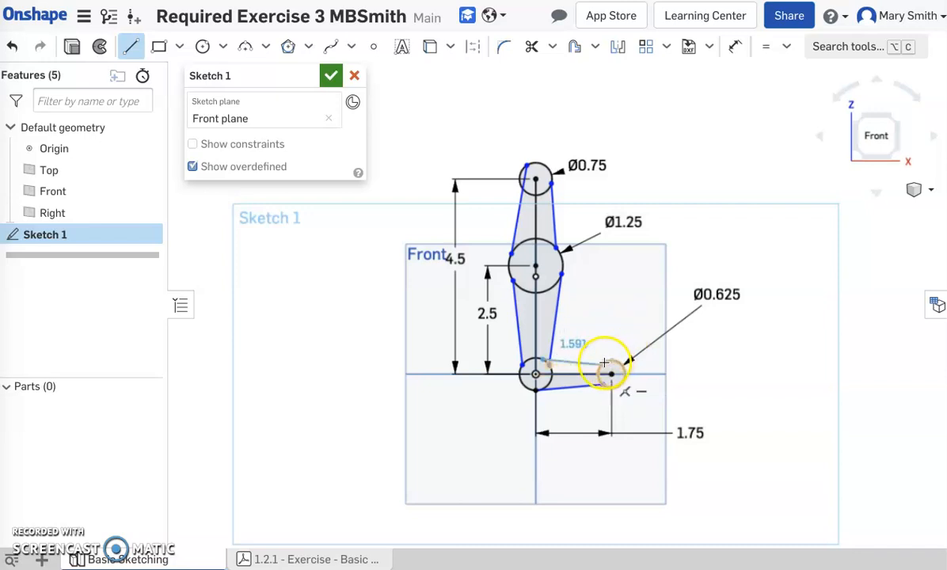
left_click(603, 363)
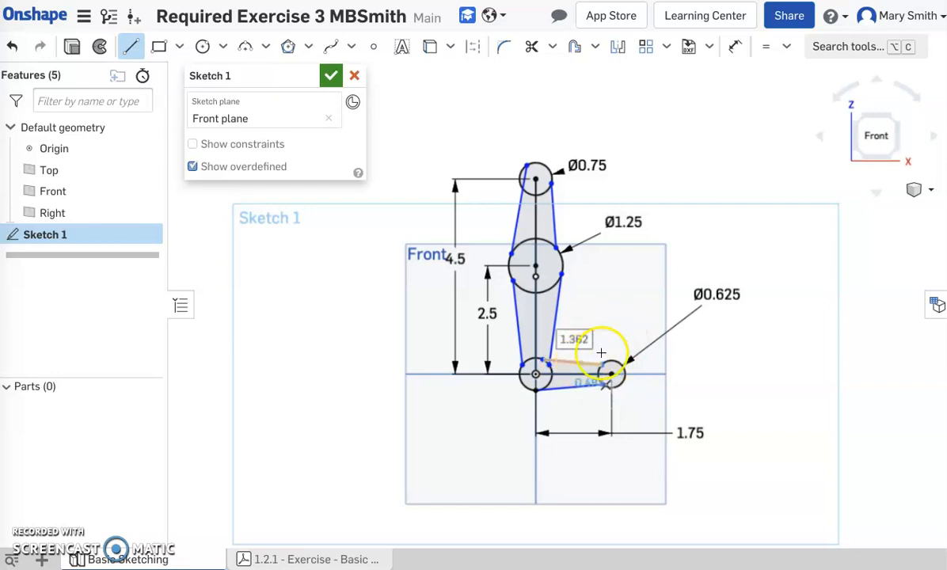
key("Escape")
Step: Delete the Horizontal constraint at the upper arm line's endpoint on the 0.625 in circle
left_click(570, 363)
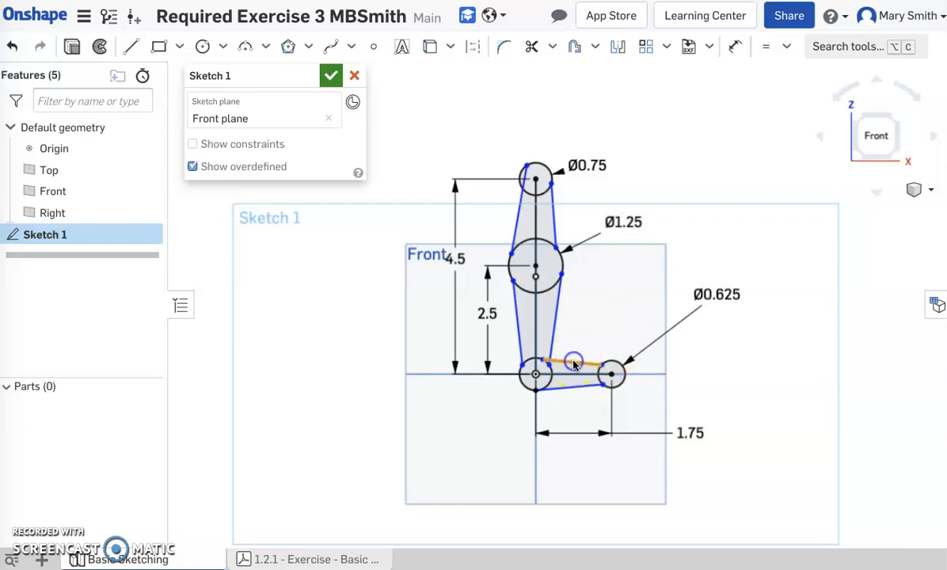
left_click(575, 363)
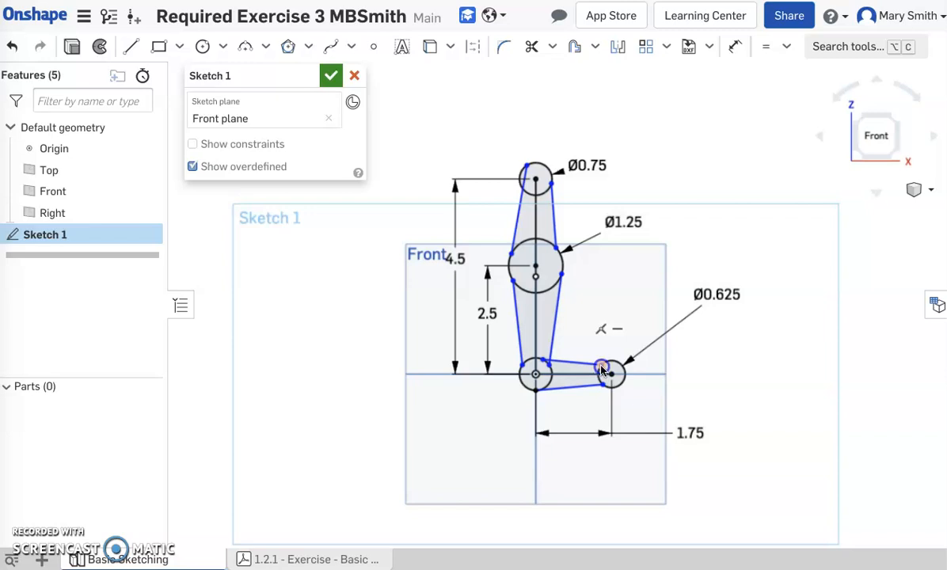
left_click(616, 333)
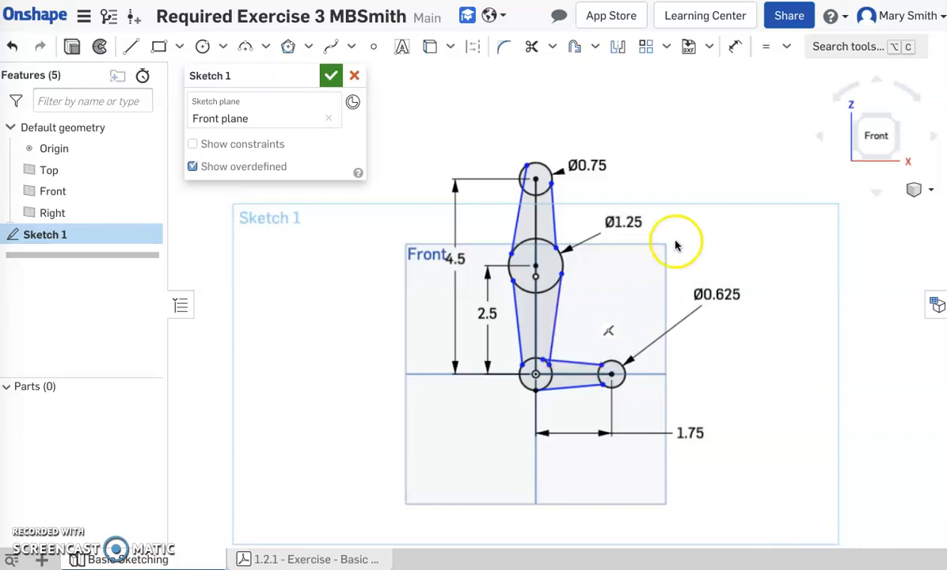
left_click(756, 234)
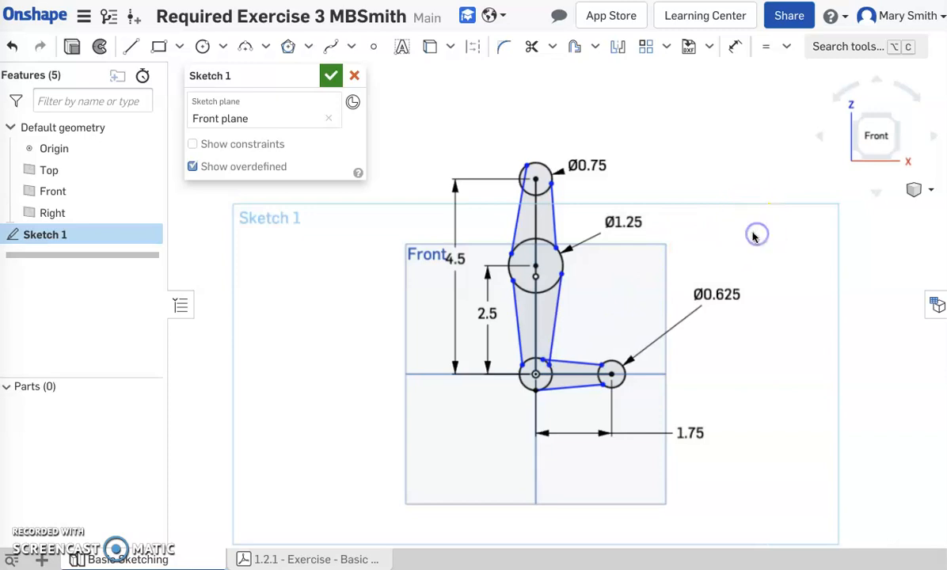
Step: Make the upper left outline line tangent to the 0.75 in and 1.25 in circles, and the lower left line tangent to the 1.25 in circle
left_click(740, 48)
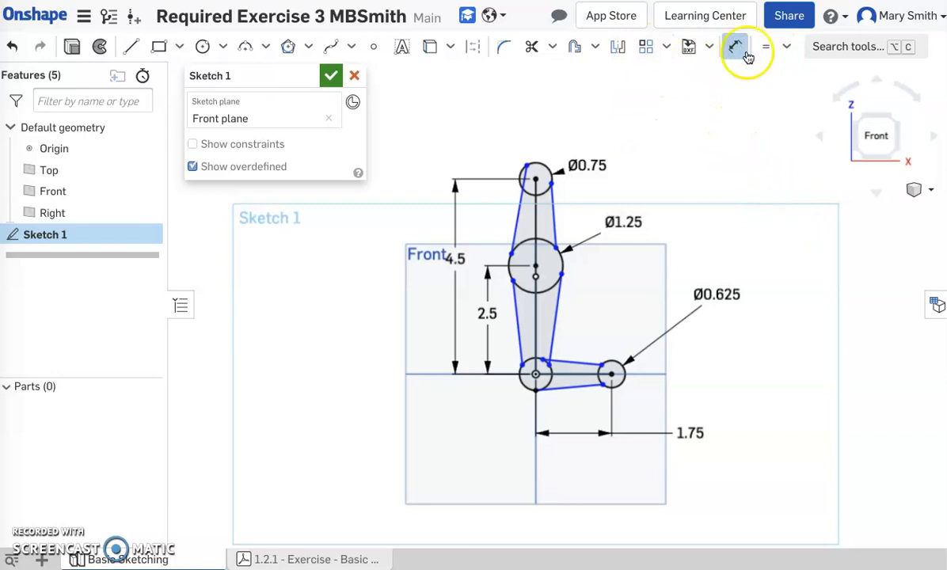
left_click(784, 46)
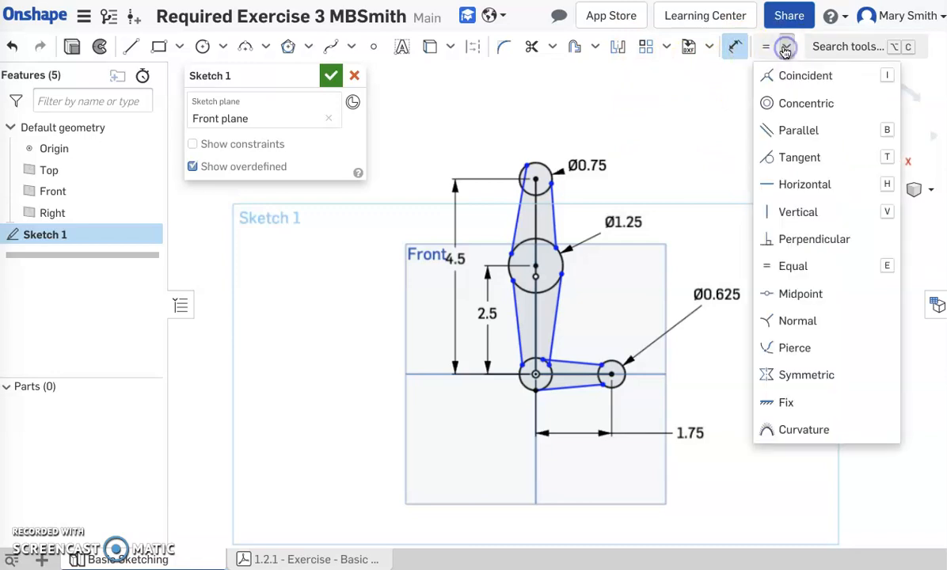
left_click(730, 49)
left_click(784, 47)
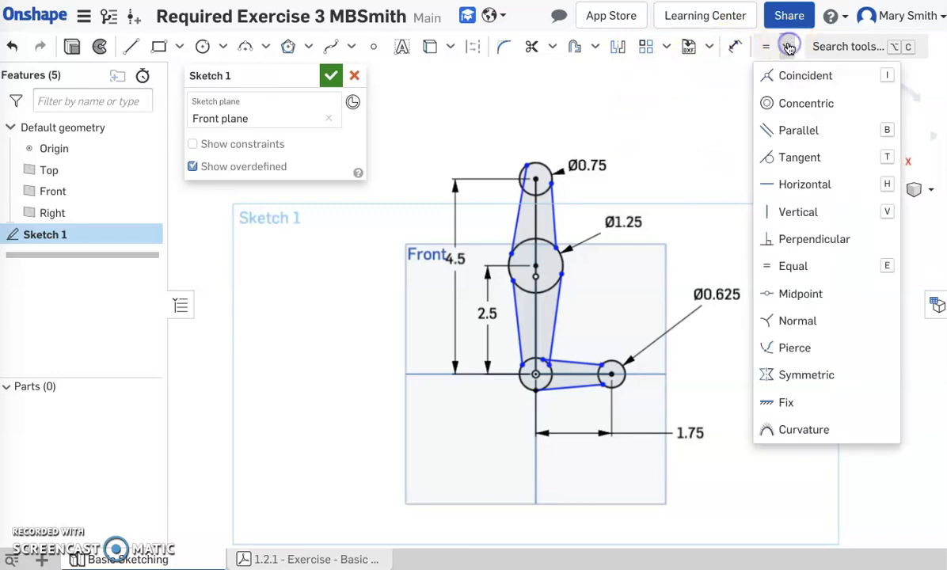
left_click(780, 159)
left_click(535, 188)
left_click(517, 213)
left_click(535, 167)
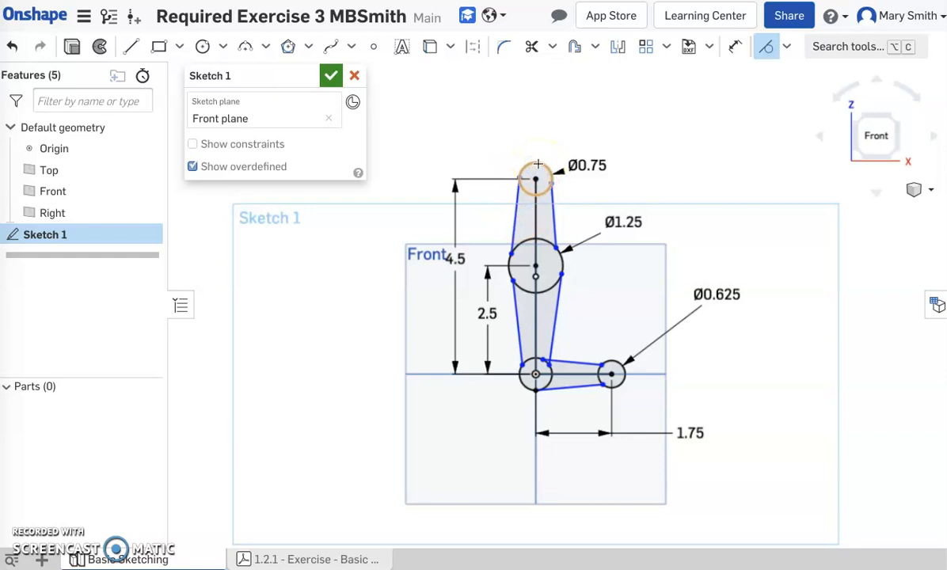
left_click(511, 180)
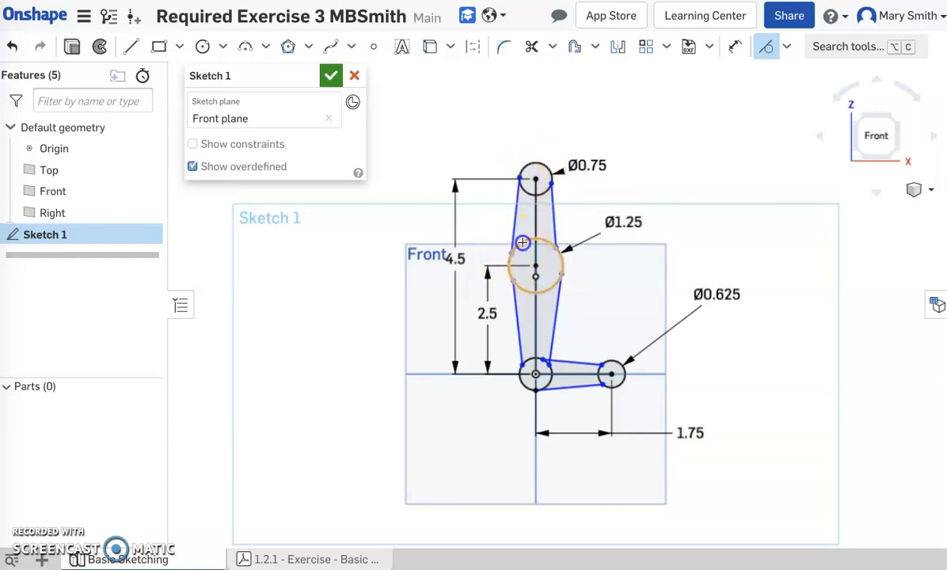
left_click(522, 300)
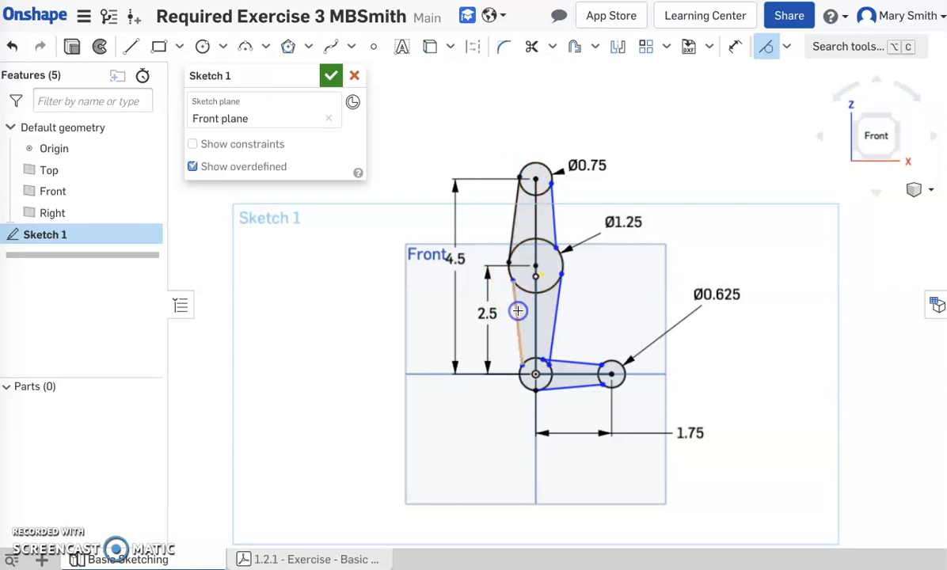
left_click(518, 311)
Step: Make the upper right outline line tangent to the 1.25 in and 0.75 in circles, and the lower right line tangent to the 1.25 in circle
left_click(552, 203)
left_click(542, 239)
left_click(556, 200)
left_click(541, 165)
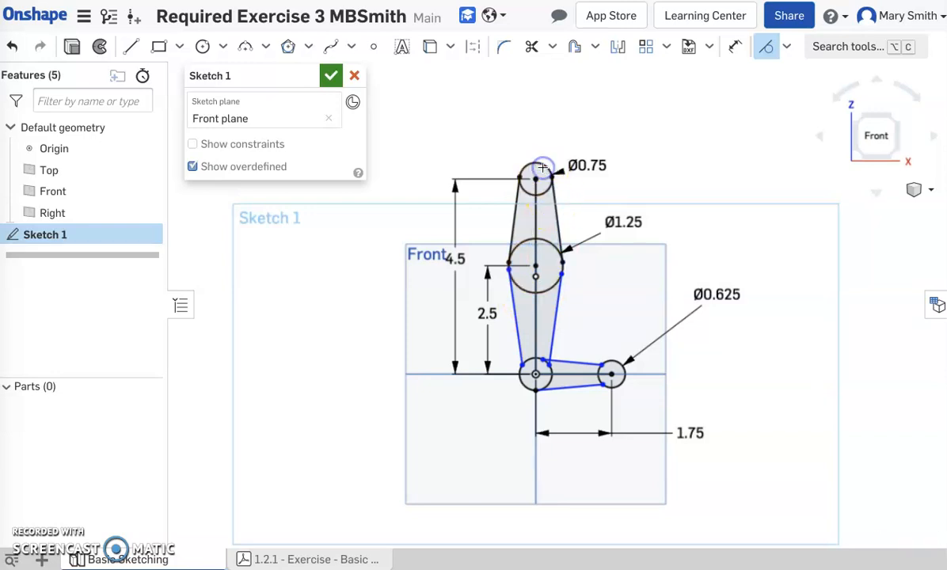
left_click(560, 310)
left_click(530, 271)
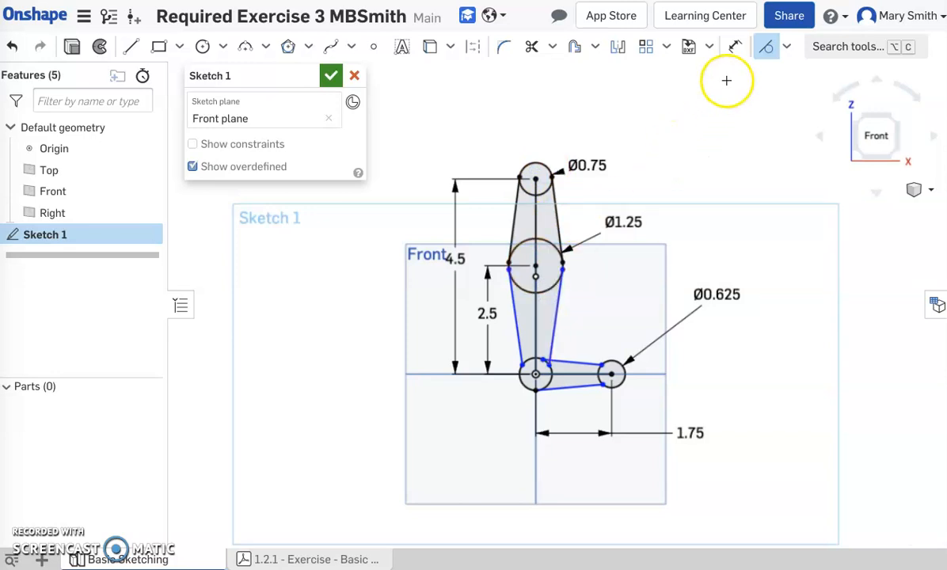
Step: Try to make the horizontal arm's upper and lower lines tangent to the origin circle, and undo the attempt
left_click(573, 363)
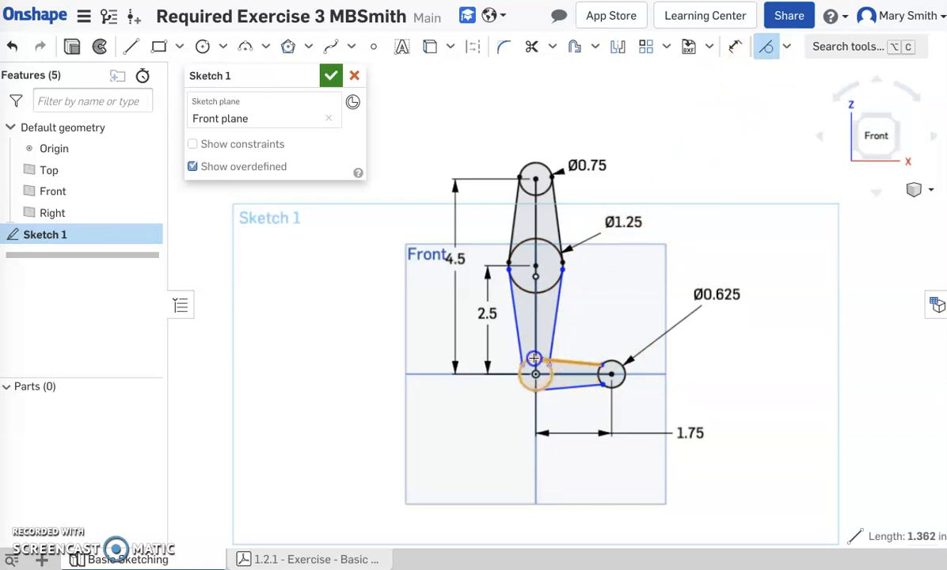
left_click(534, 358)
left_click(772, 49)
left_click(562, 387)
left_click(522, 380)
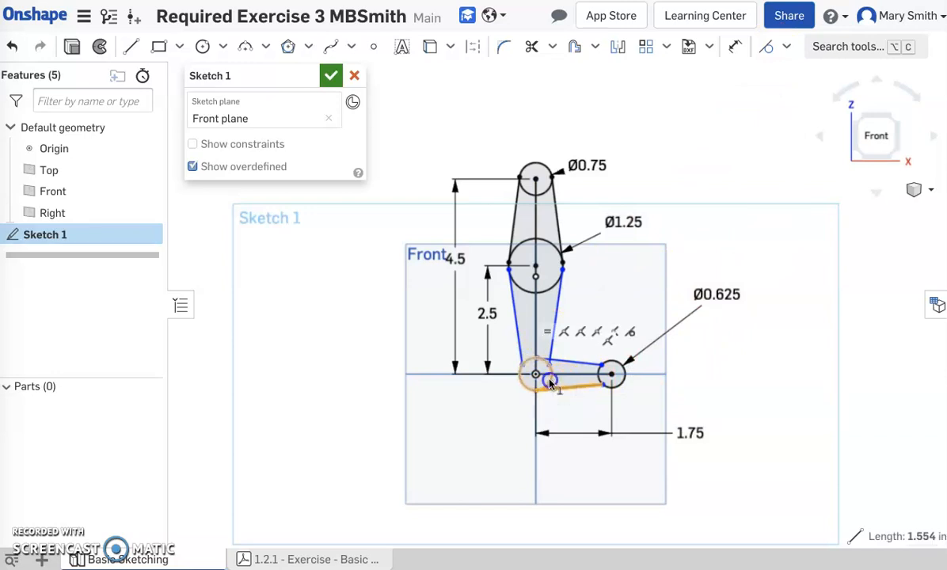
left_click(766, 50)
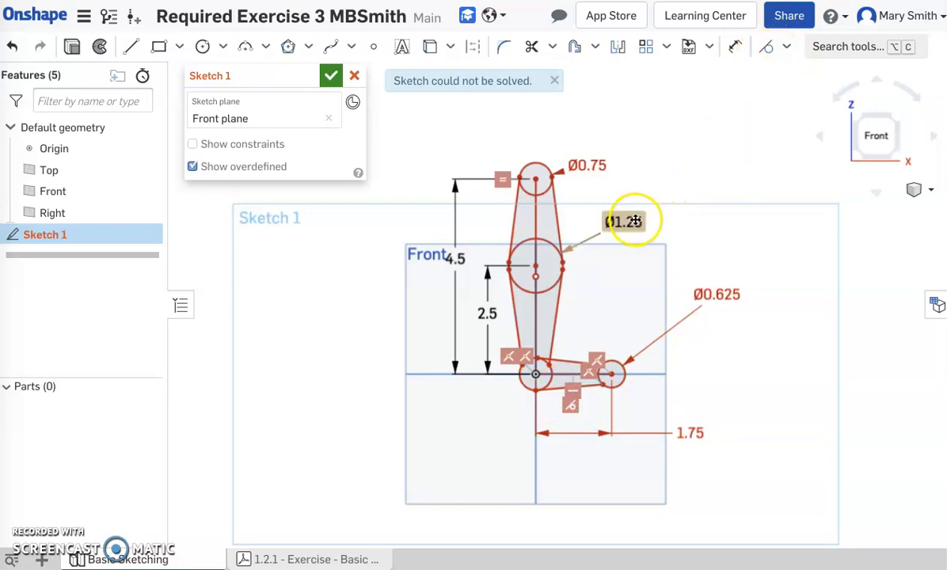
key("super+z")
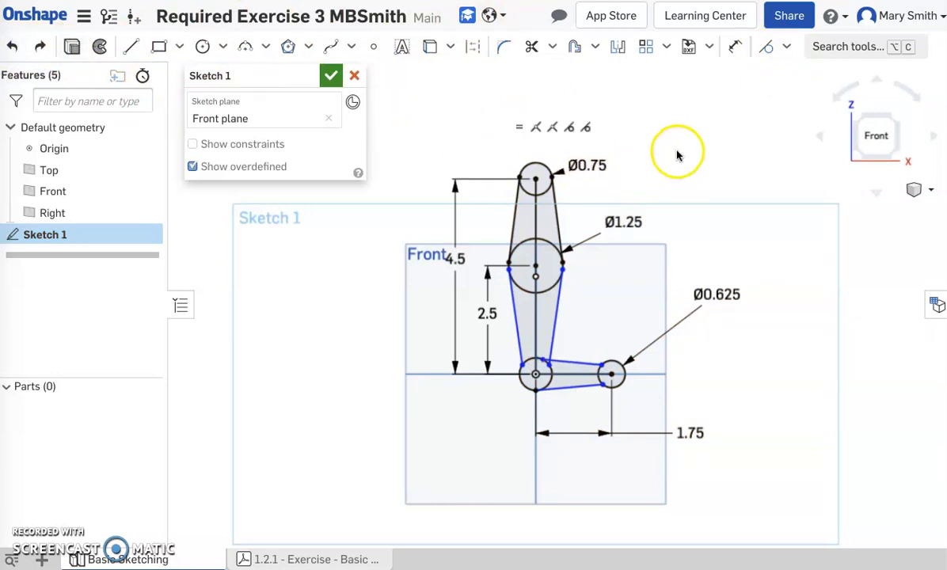
Step: Replace the horizontal arm's lower line with a new line about 1.40 in long from the origin circle to the 0.625 in circle
left_click(560, 390)
key("Delete")
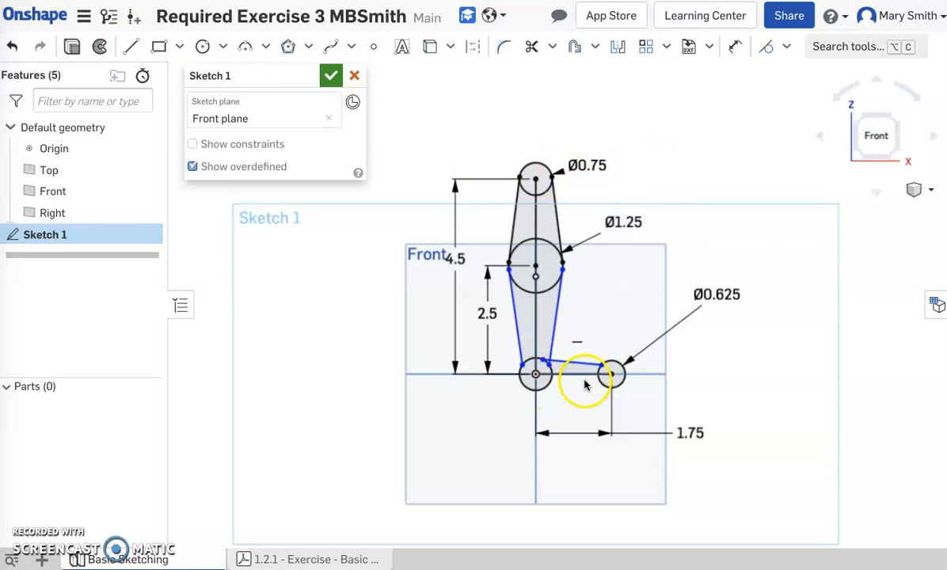
left_click(131, 46)
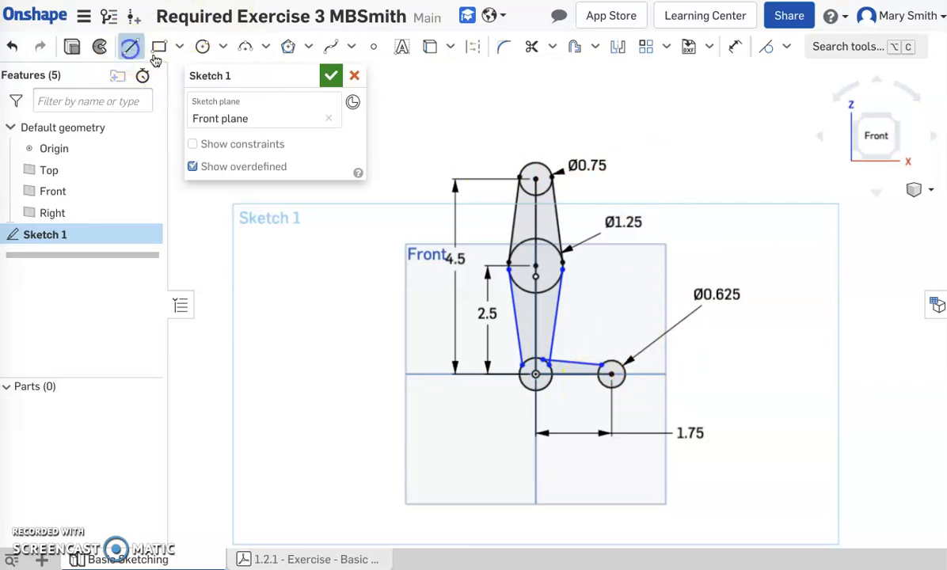
left_click(538, 377)
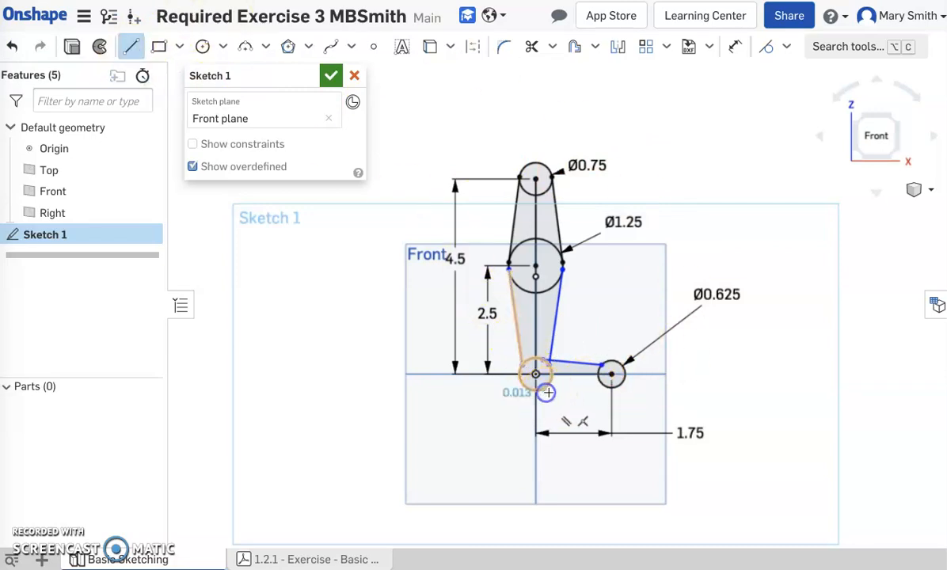
left_click(610, 377)
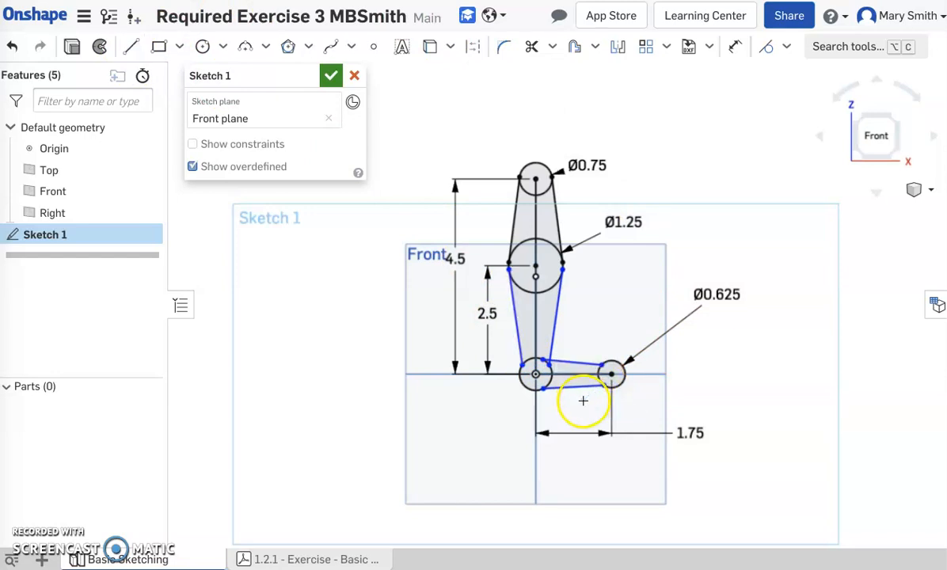
Step: Make the horizontal arm's lower line tangent to the origin circle and to the 0.625 in circle
left_click(536, 386)
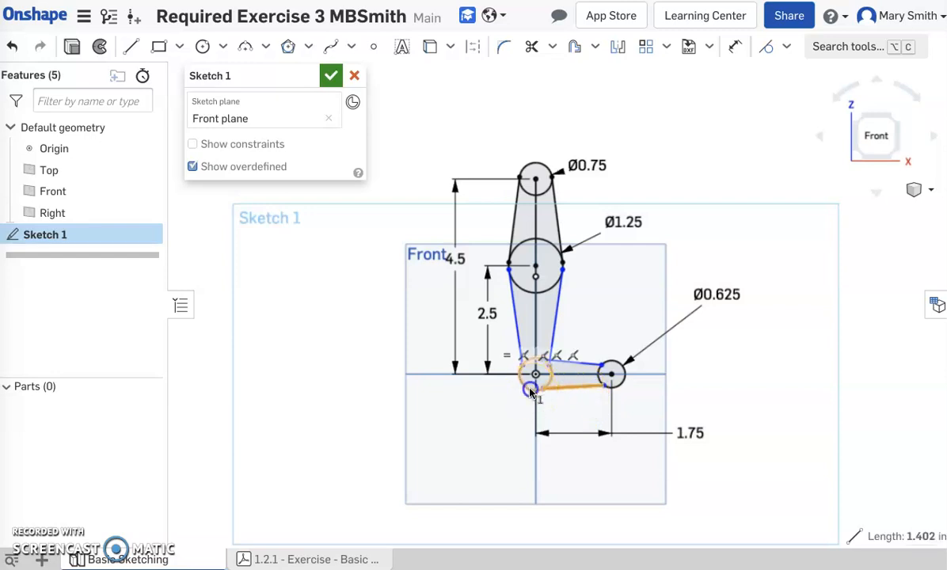
left_click(769, 47)
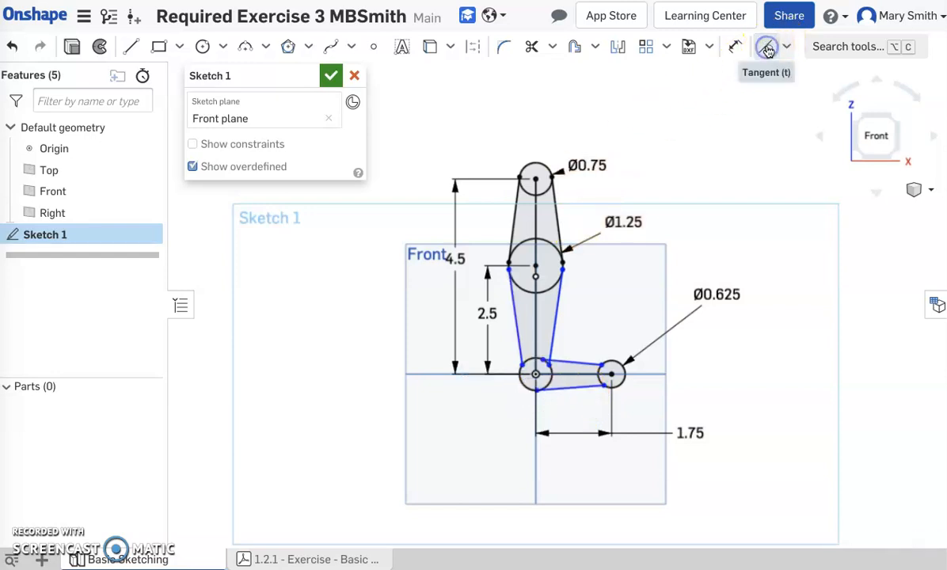
left_click(597, 369)
left_click(764, 49)
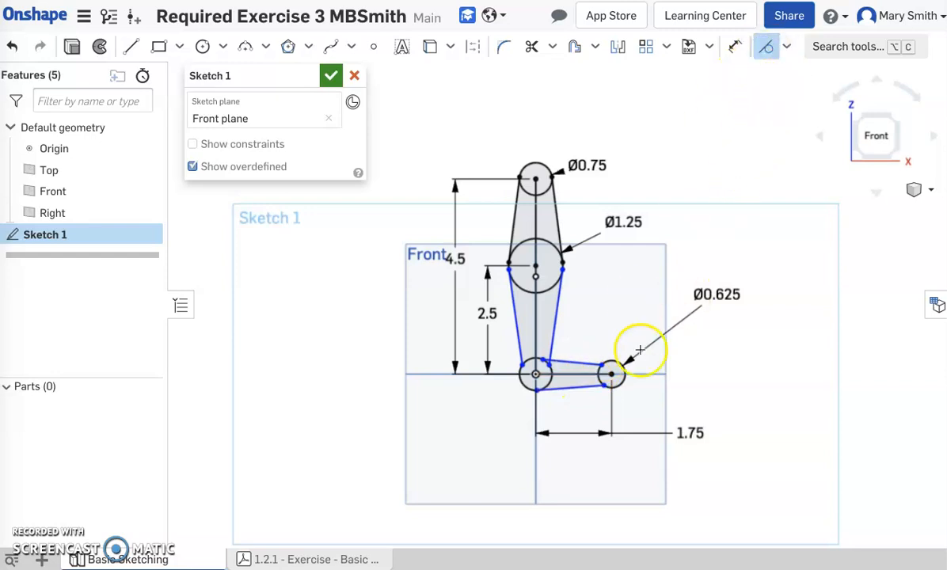
left_click(569, 389)
left_click(622, 384)
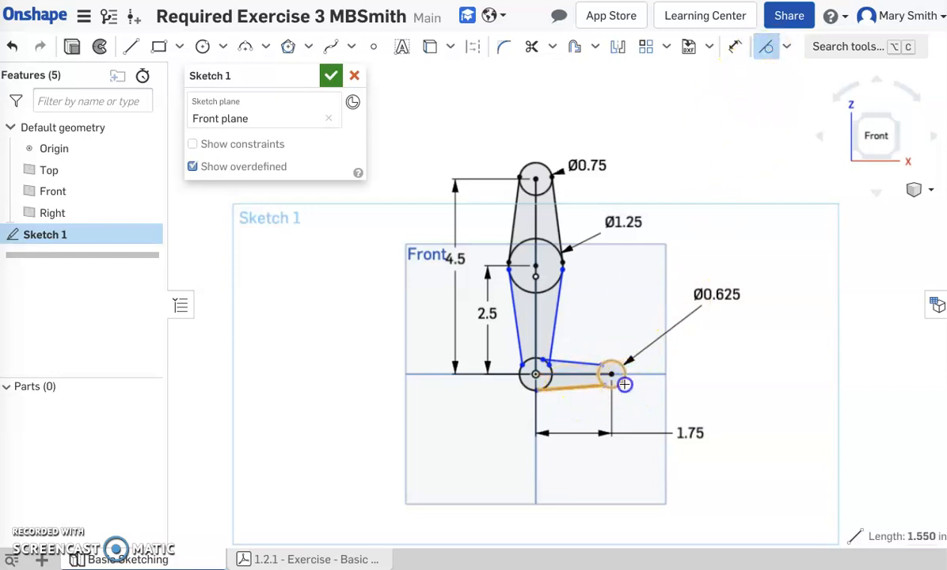
Step: Make the horizontal arm's upper line tangent to the 0.625 in circle and to the origin circle
left_click(578, 364)
left_click(609, 370)
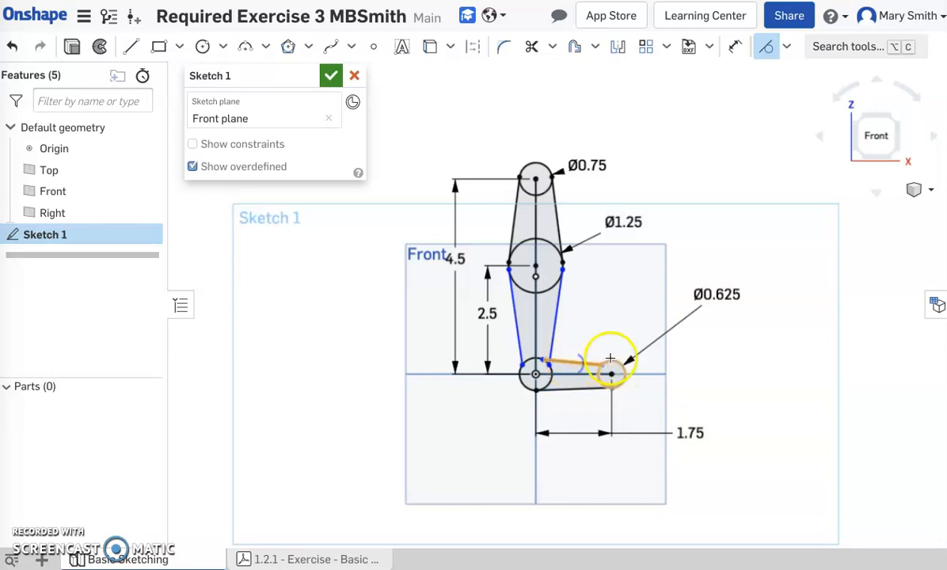
left_click(580, 363)
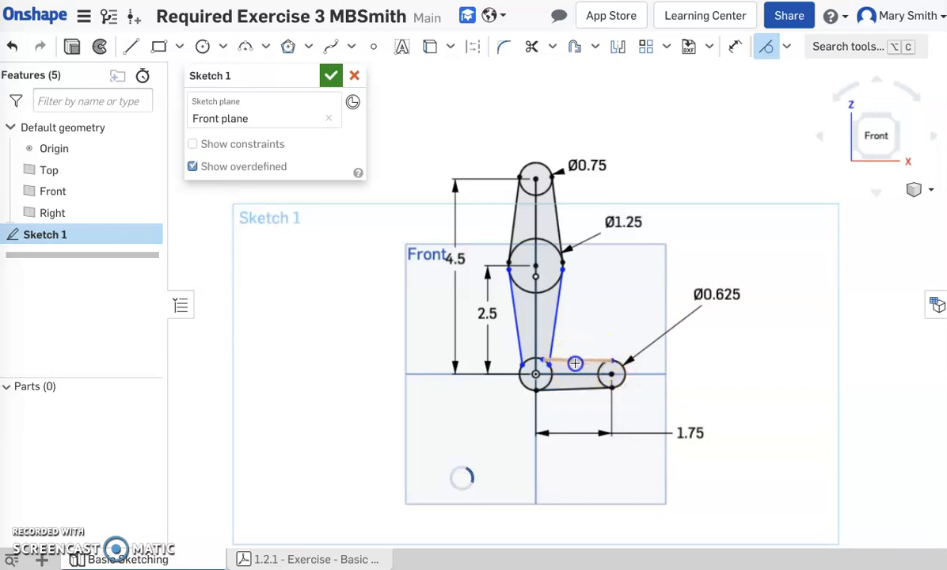
left_click(560, 358)
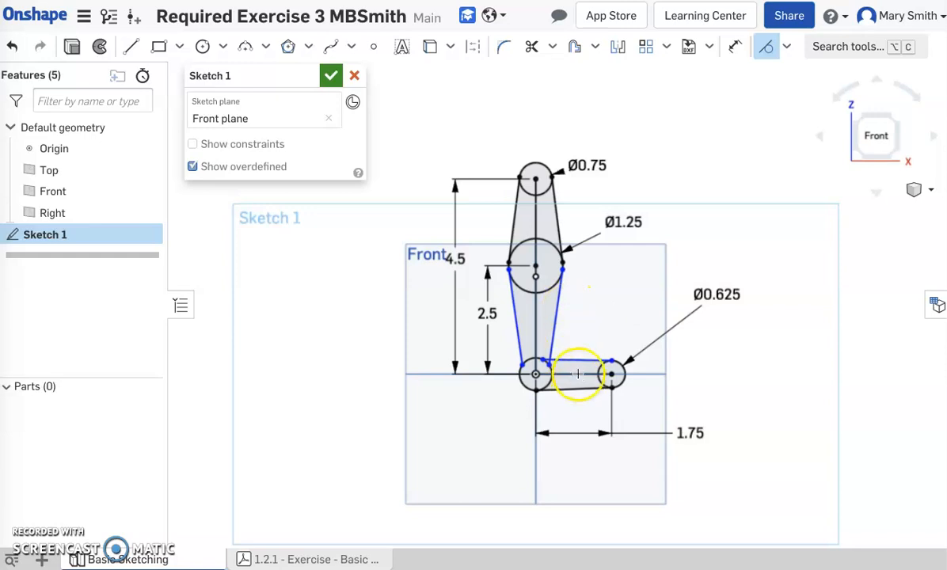
left_click(566, 361)
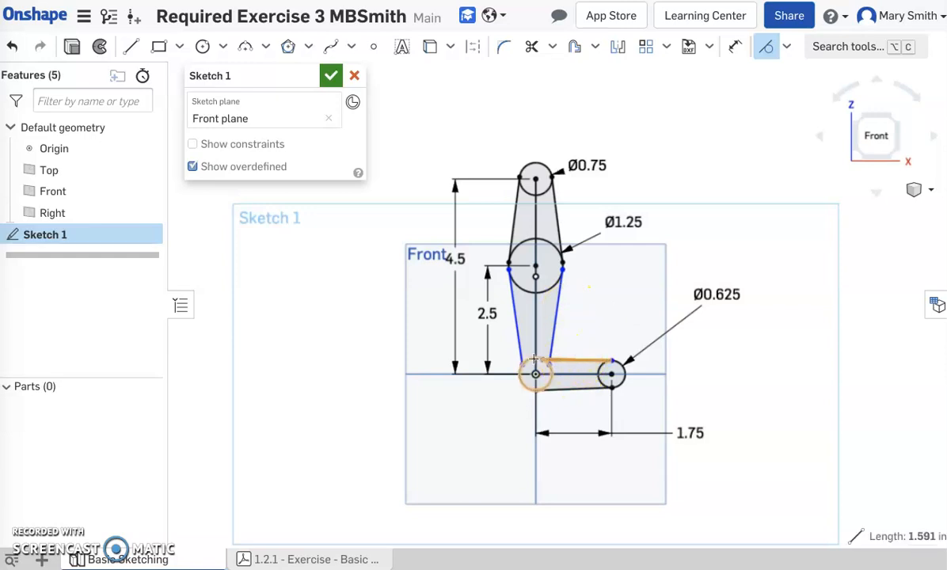
left_click(534, 358)
Step: Make the lower right and lower left lines of the vertical arm tangent to the origin circle
left_click(555, 322)
left_click(552, 384)
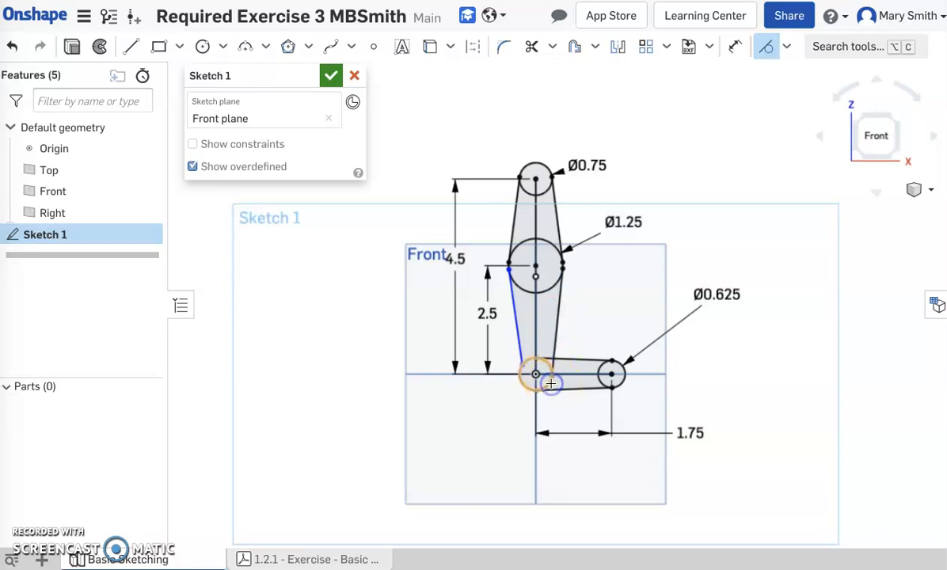
left_click(609, 269)
left_click(513, 281)
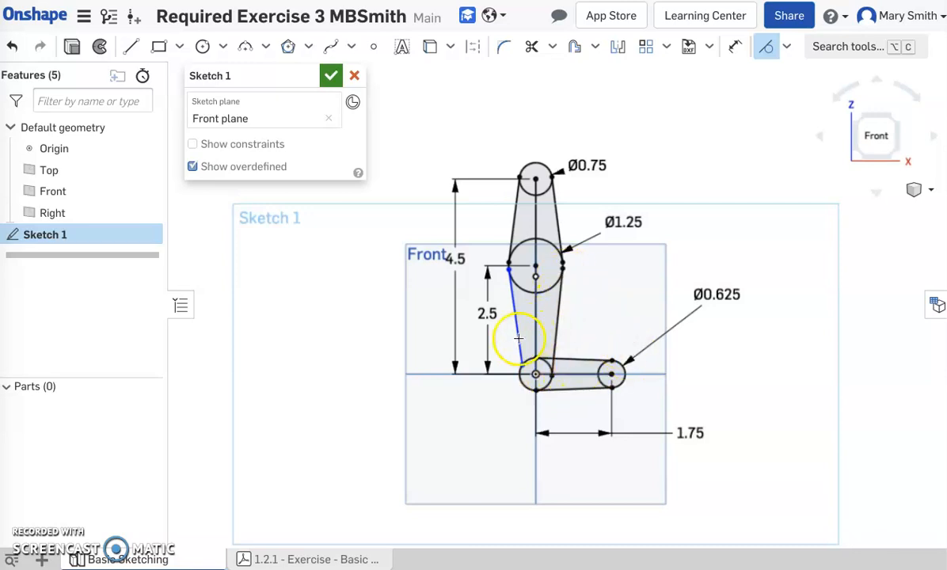
left_click(527, 388)
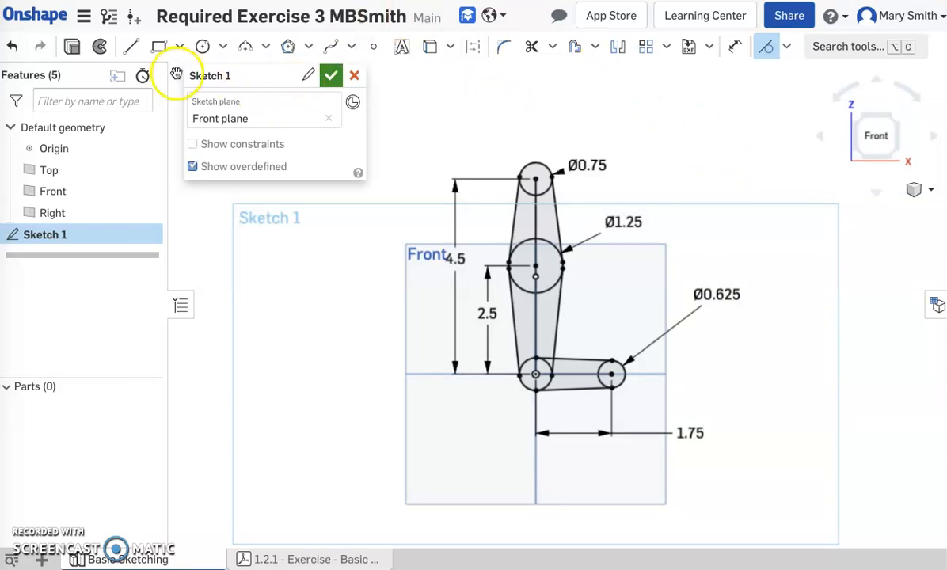
Step: Draw concentric hole circles about 0.315 in diameter inside the 0.75 in circle and about 0.348 in inside the 1.25 in circle
left_click(203, 49)
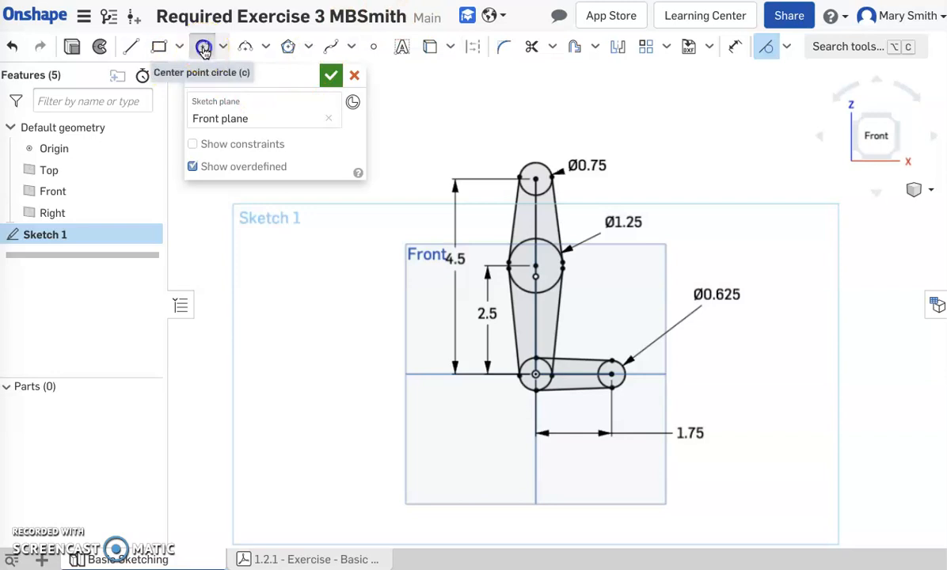
left_click(535, 177)
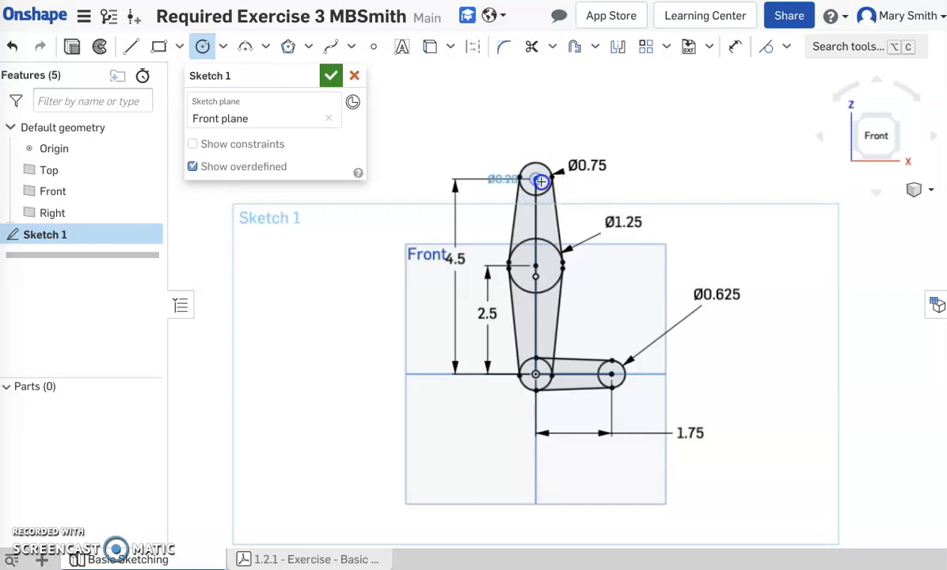
left_click(538, 180)
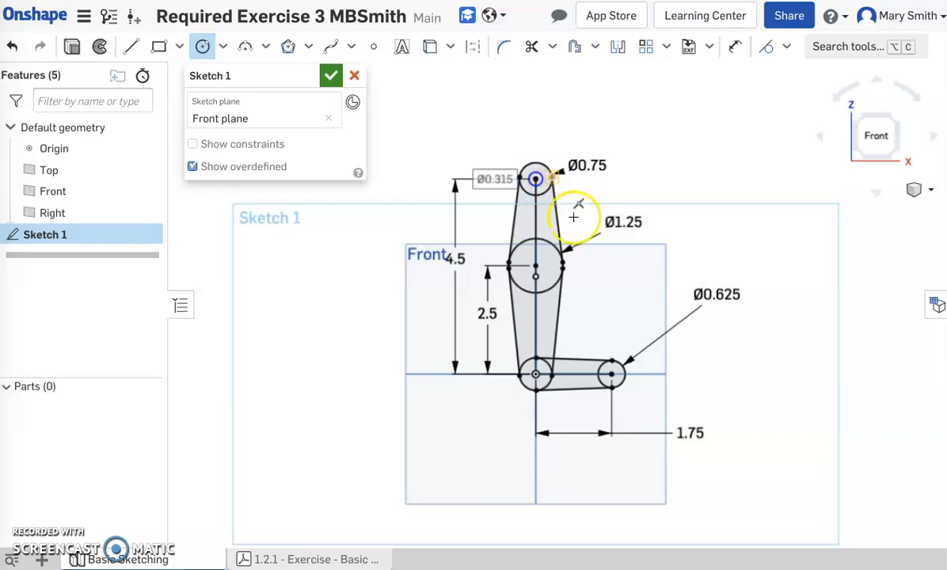
left_click(536, 267)
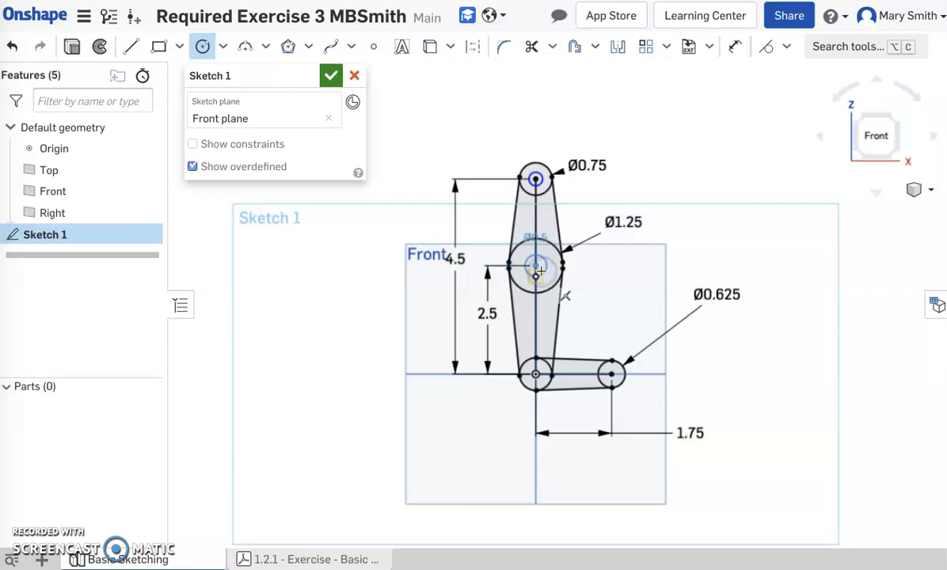
left_click(541, 271)
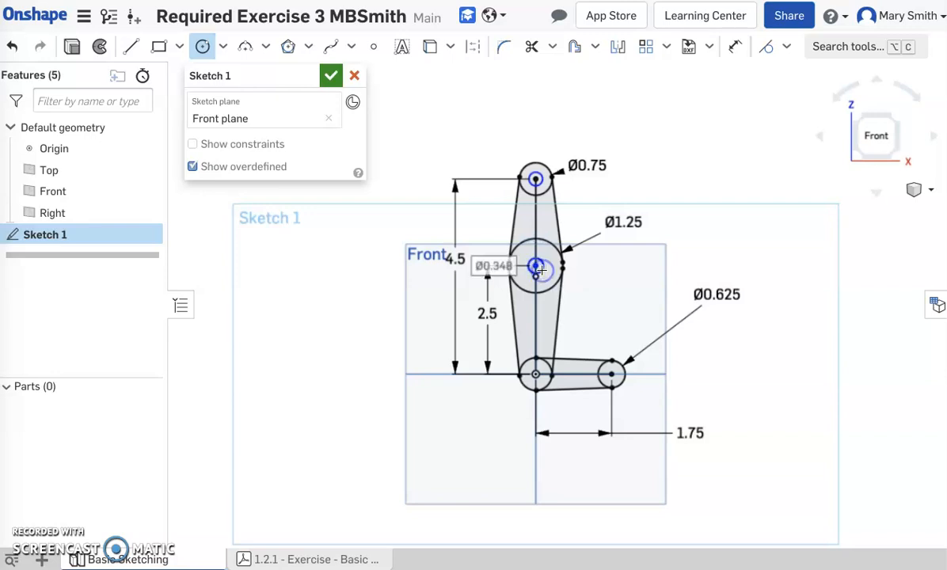
Step: Draw concentric hole circles about 0.428 in diameter inside the origin circle and about 0.299 in inside the 0.625 in circle
left_click(537, 375)
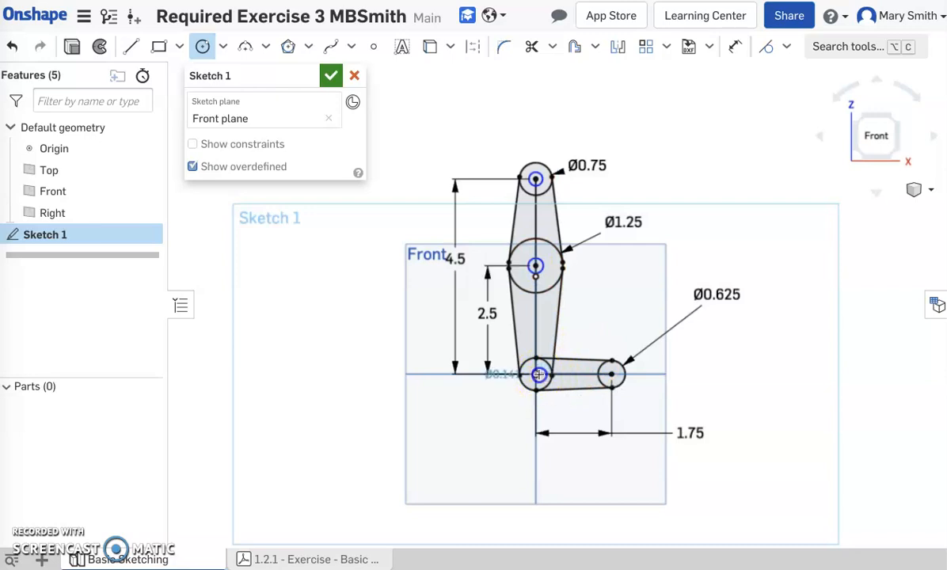
left_click(543, 378)
left_click(610, 373)
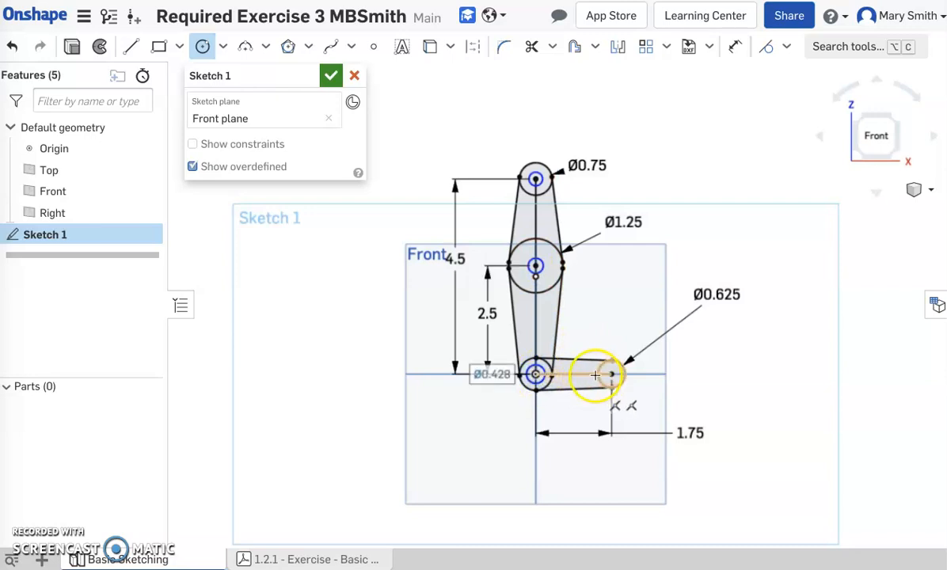
left_click(617, 375)
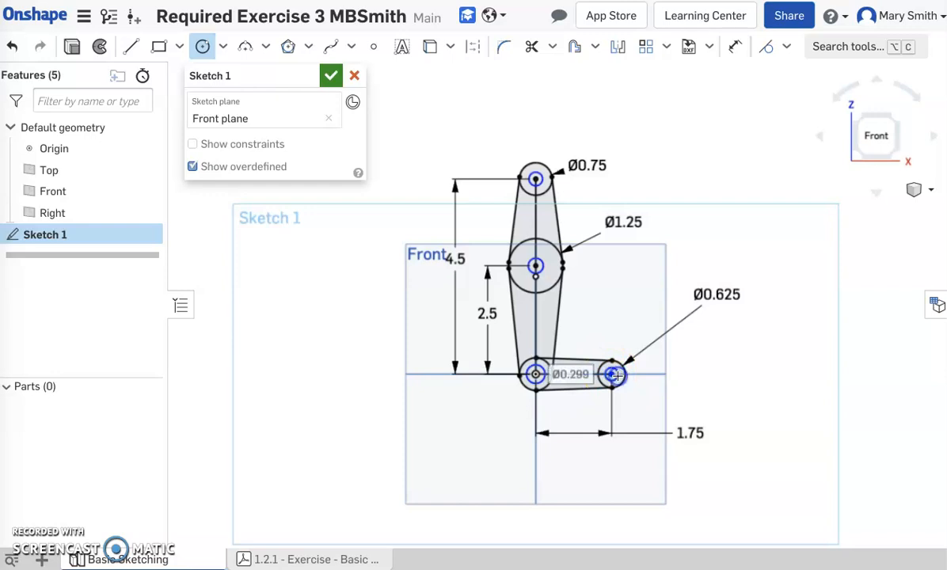
Step: Draw an offset hole circle about 0.297 in in diameter beside the vertical centerline below the 0.75 in circle, and accept the sketch
left_click(526, 206)
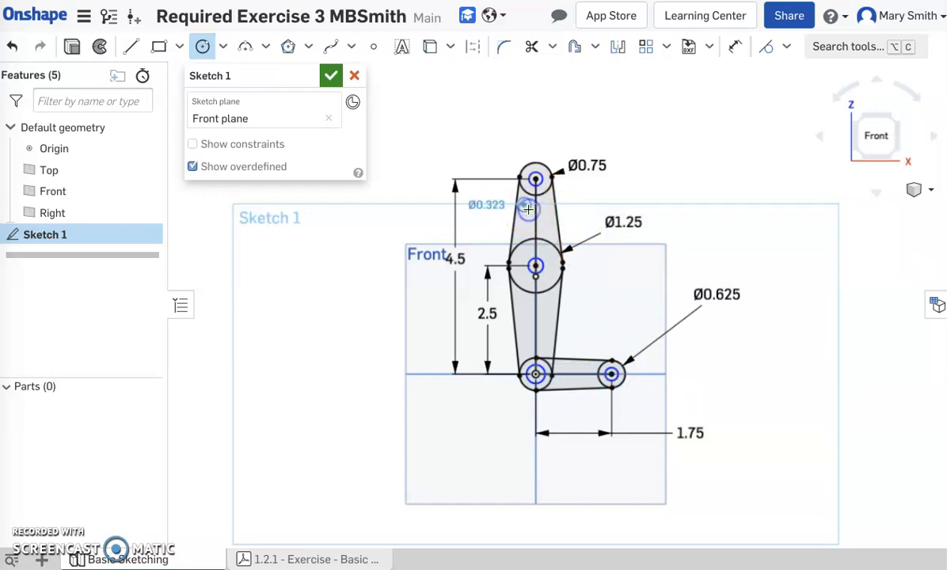
left_click(527, 208)
left_click(395, 64)
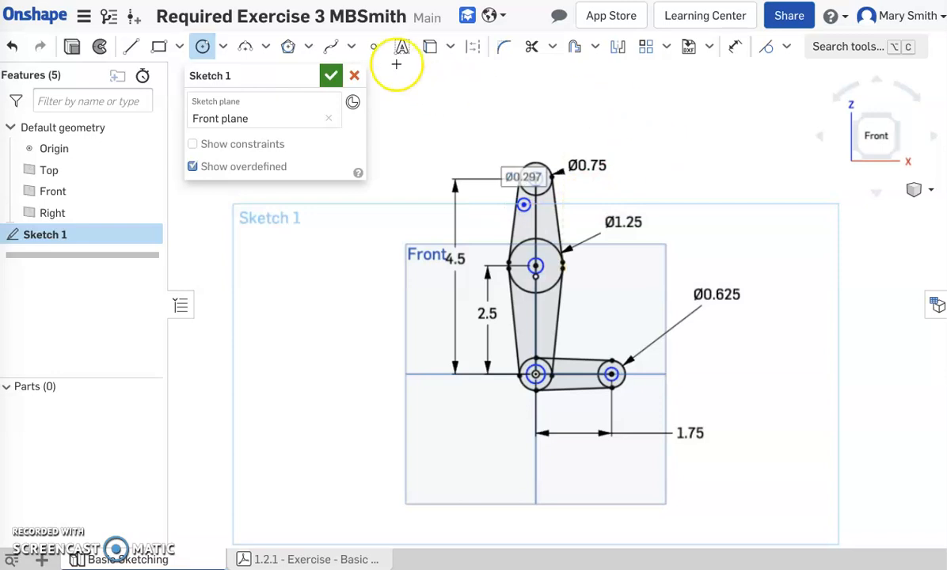
left_click(331, 77)
Step: Reopen Sketch 1 and make all five hole circles equal in size with an Equal constraint
left_click(55, 233)
double_click(57, 231)
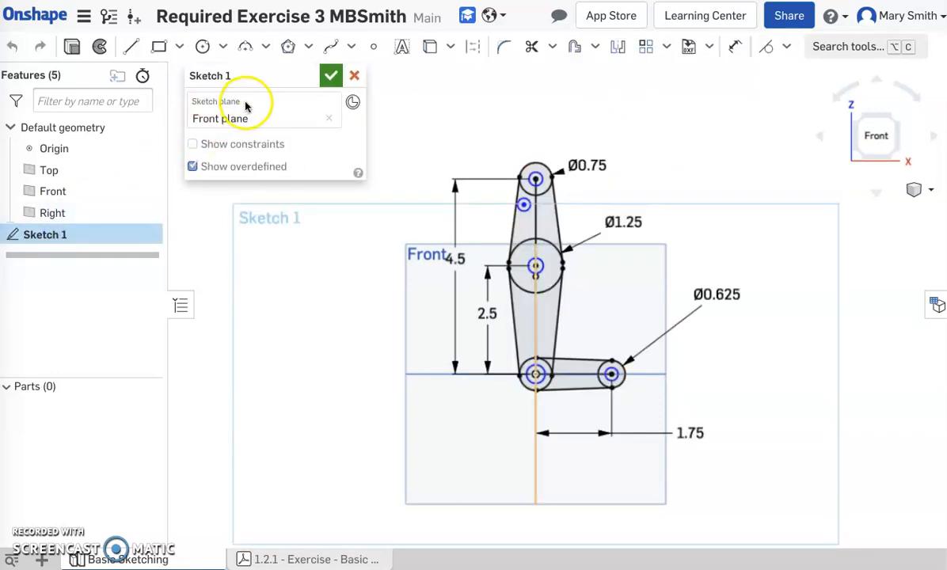
left_click(535, 176)
left_click(524, 210)
left_click(544, 268)
left_click_drag(544, 269, 543, 372)
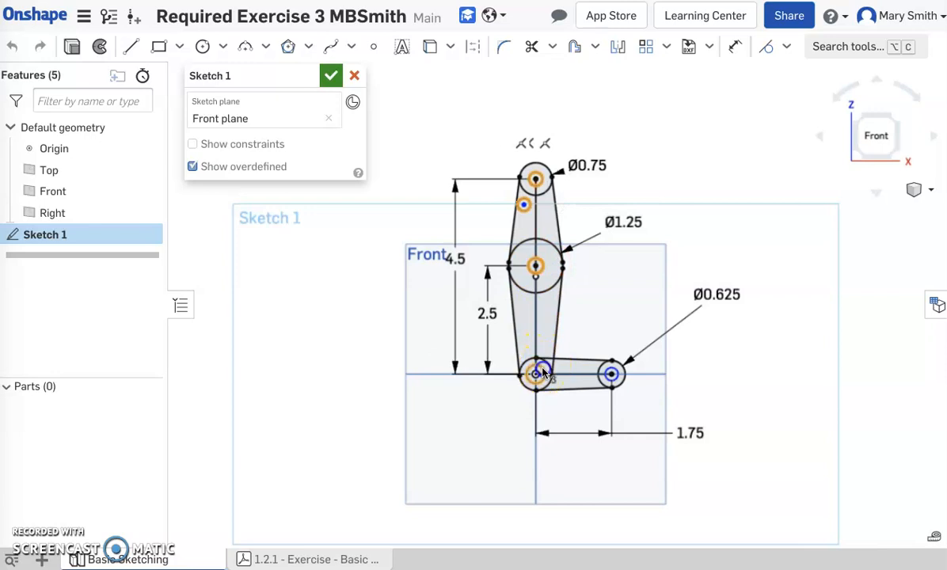
left_click(618, 377)
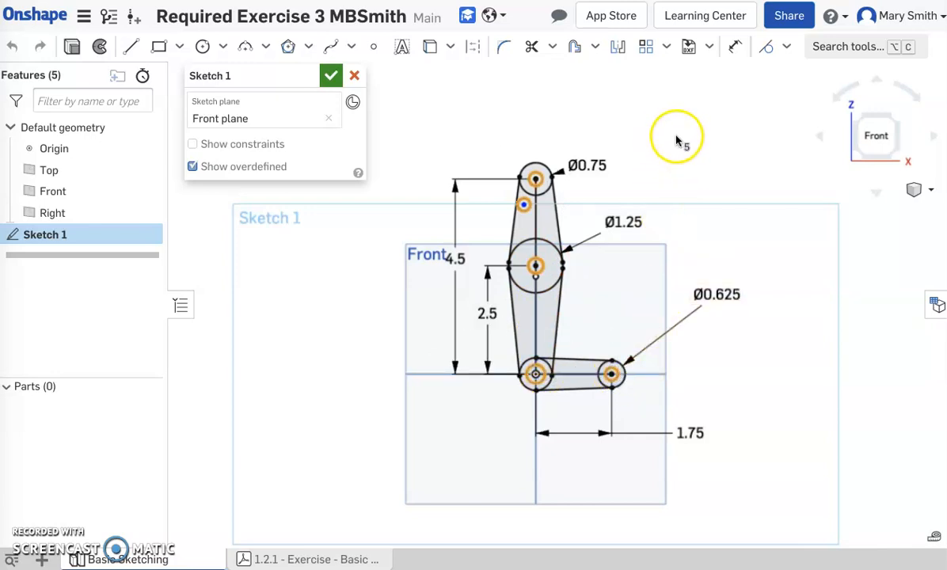
left_click(786, 48)
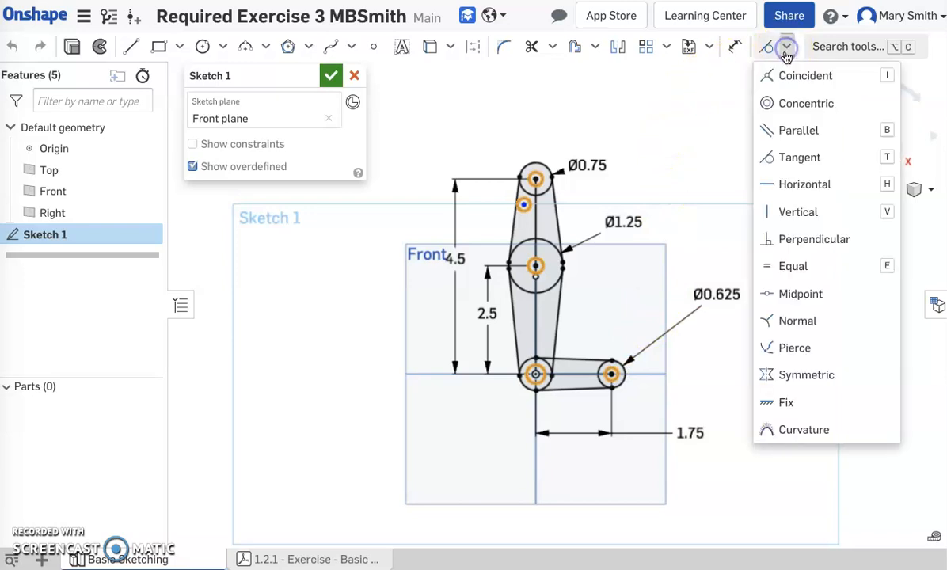
left_click(764, 268)
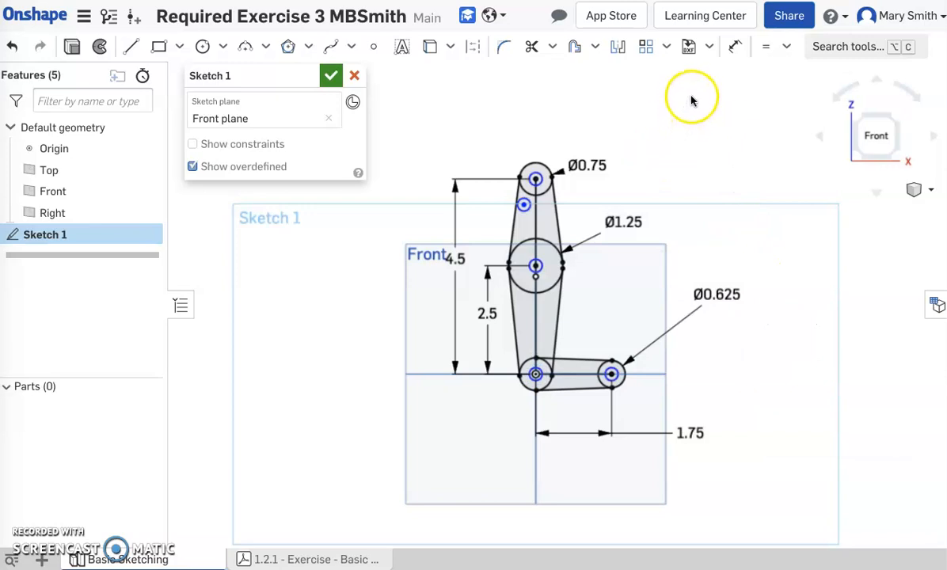
Step: Dimension the hole inside the 0.75 in circle to a diameter of 0.25 in
left_click(733, 50)
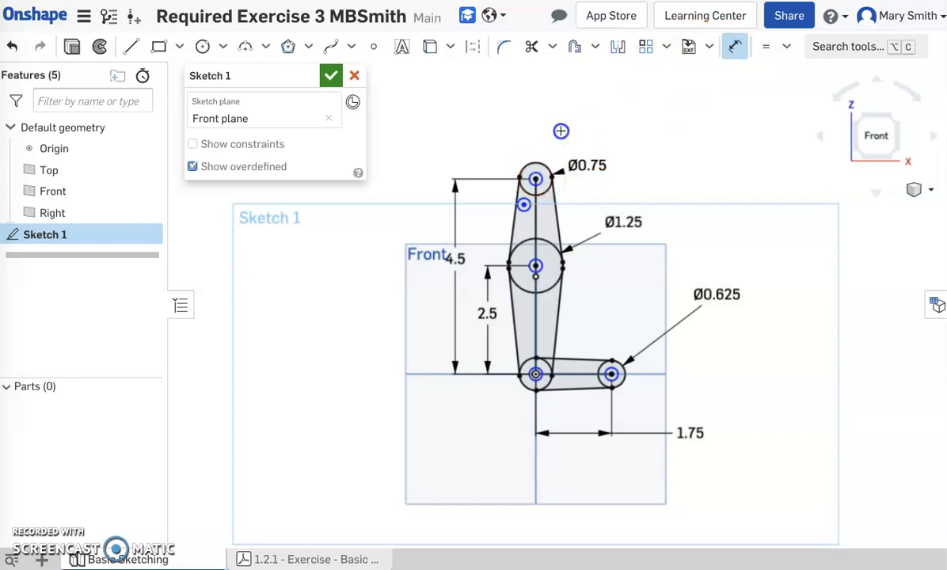
left_click(534, 175)
left_click(561, 117)
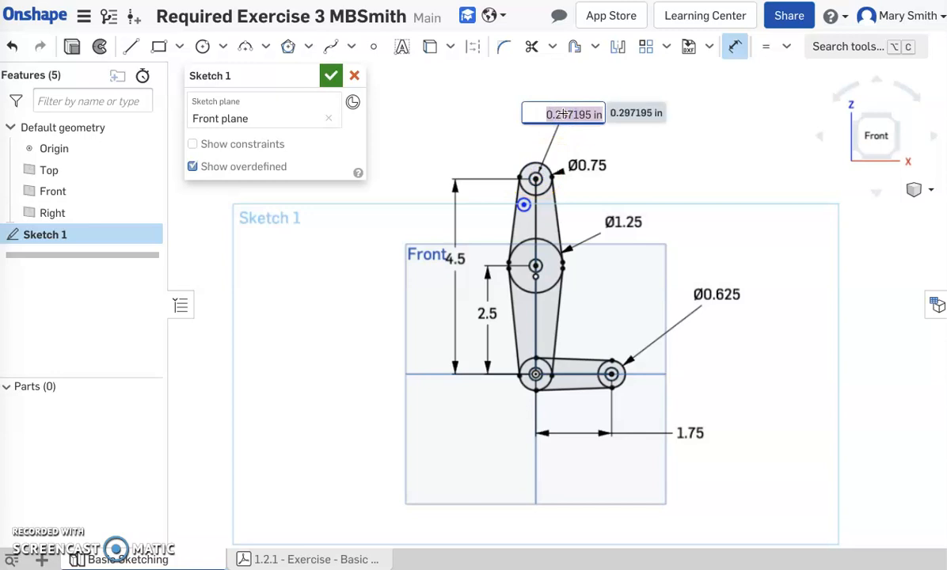
type(".25")
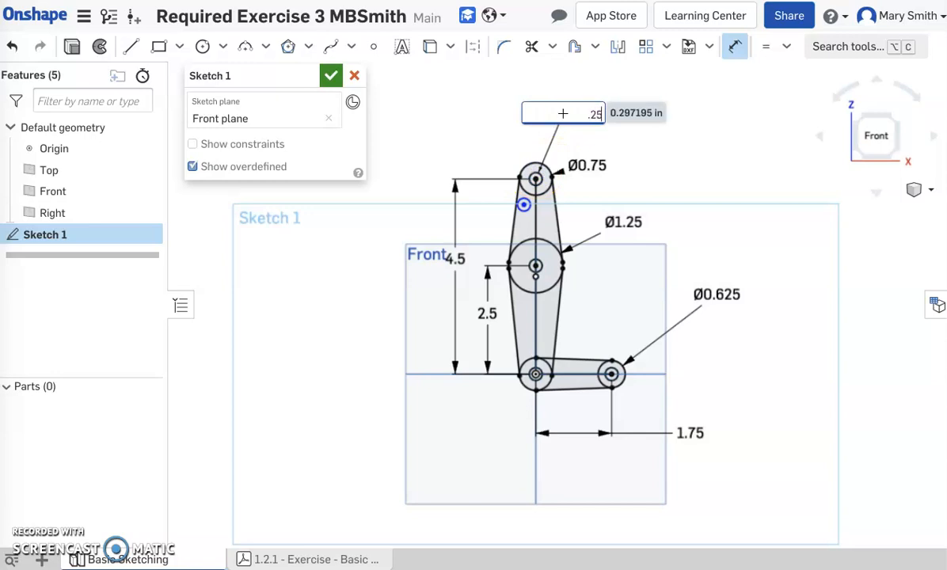
key("Return")
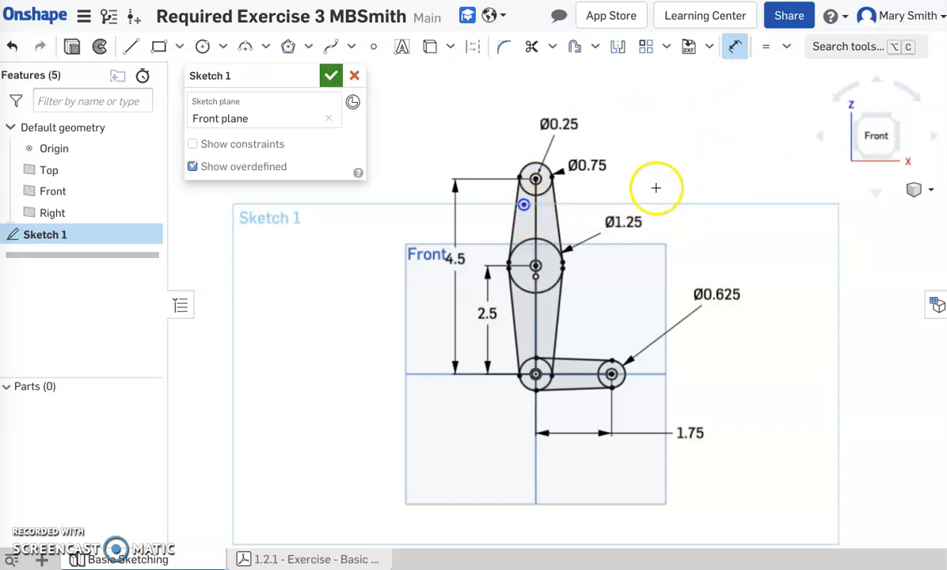
left_click(734, 46)
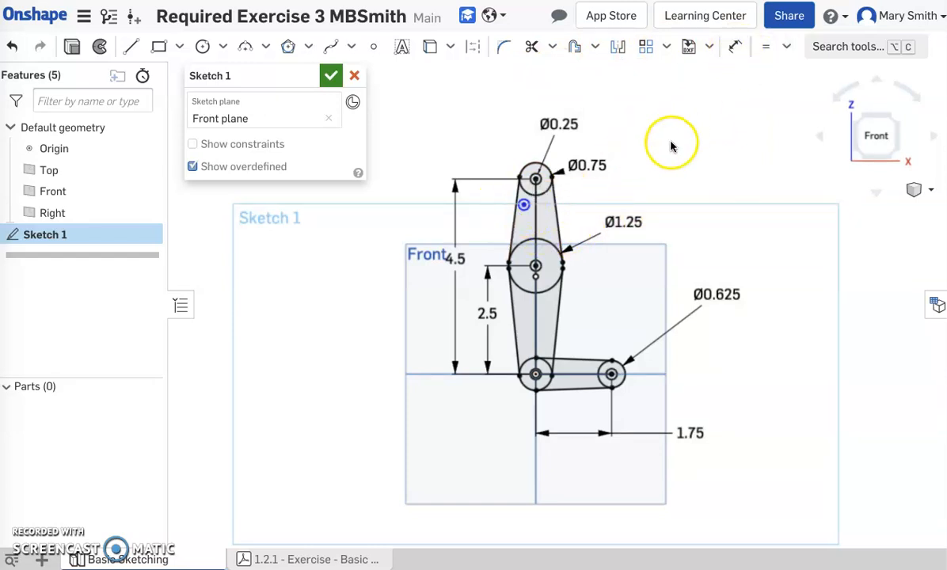
Step: Dimension the offset hole's center 0.125 in from the vertical centerline, placing the dimension outside the profile
left_click(523, 206)
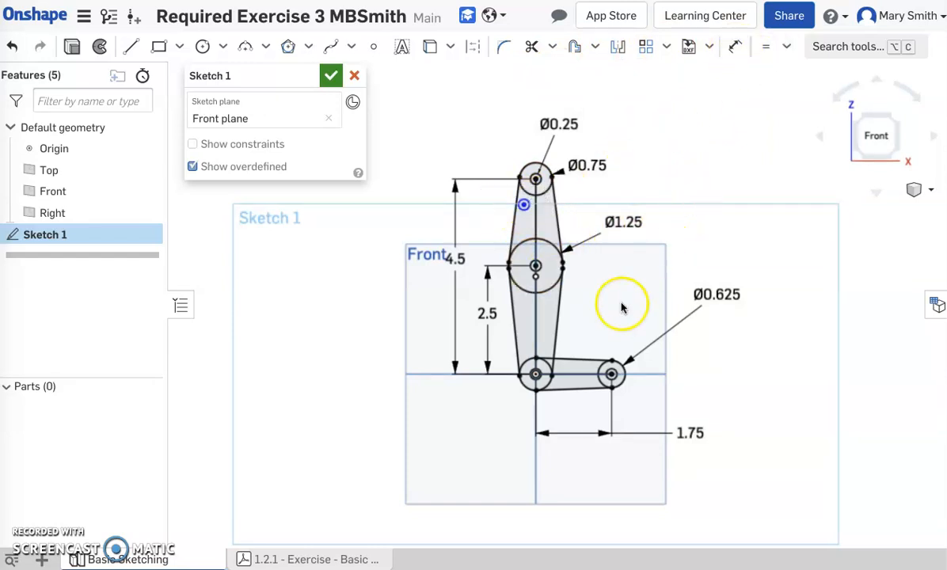
scroll(503, 212, "up", 5)
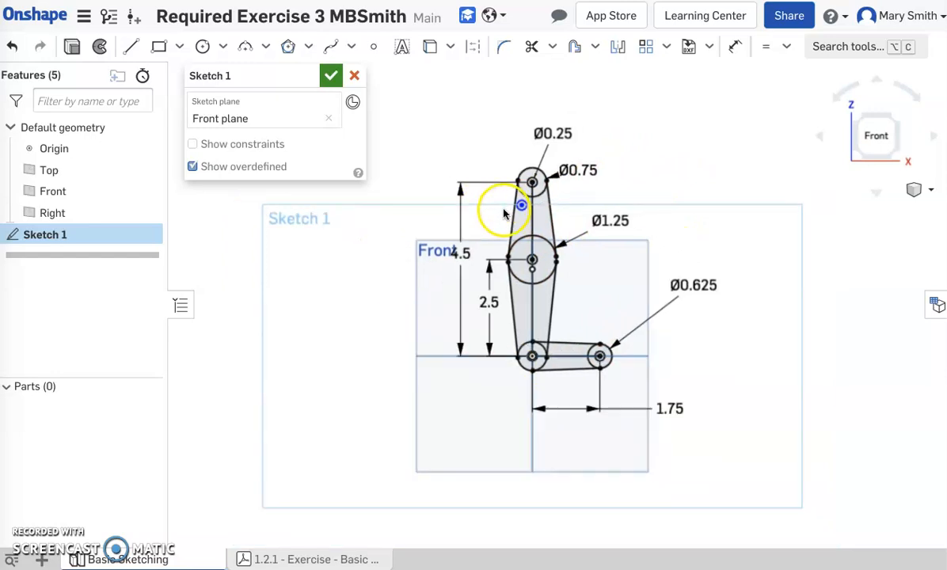
scroll(505, 212, "up", 3)
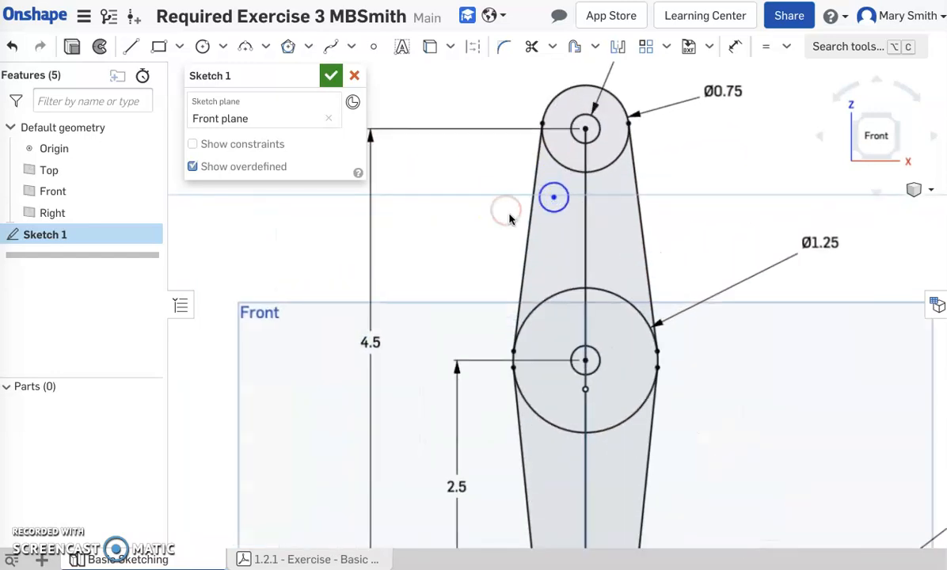
left_click(729, 51)
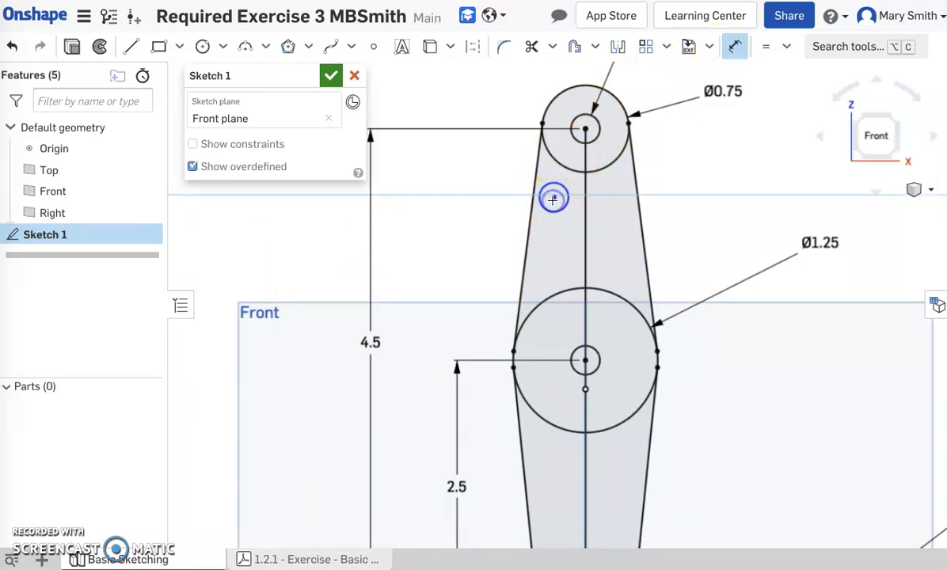
left_click(584, 197)
left_click_drag(681, 198, 733, 180)
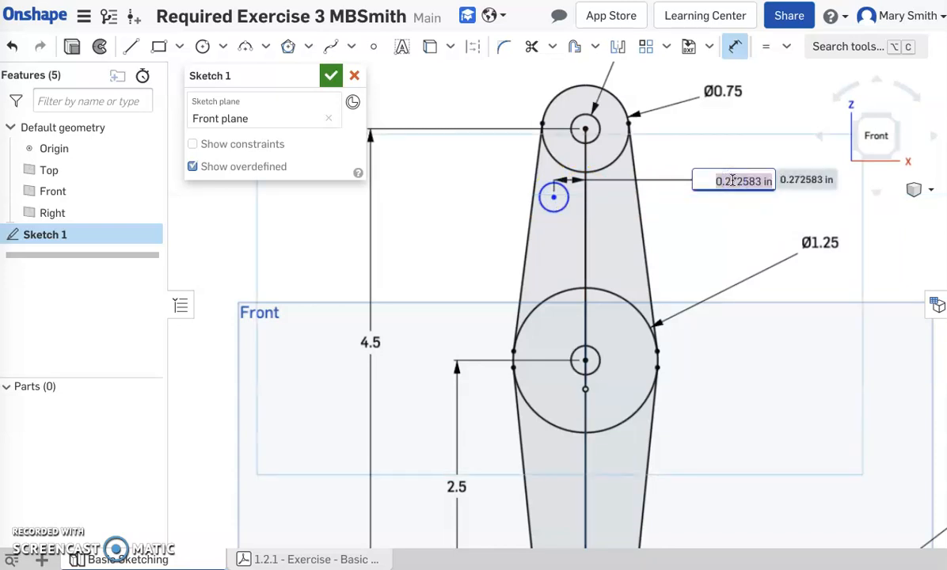
type(".125")
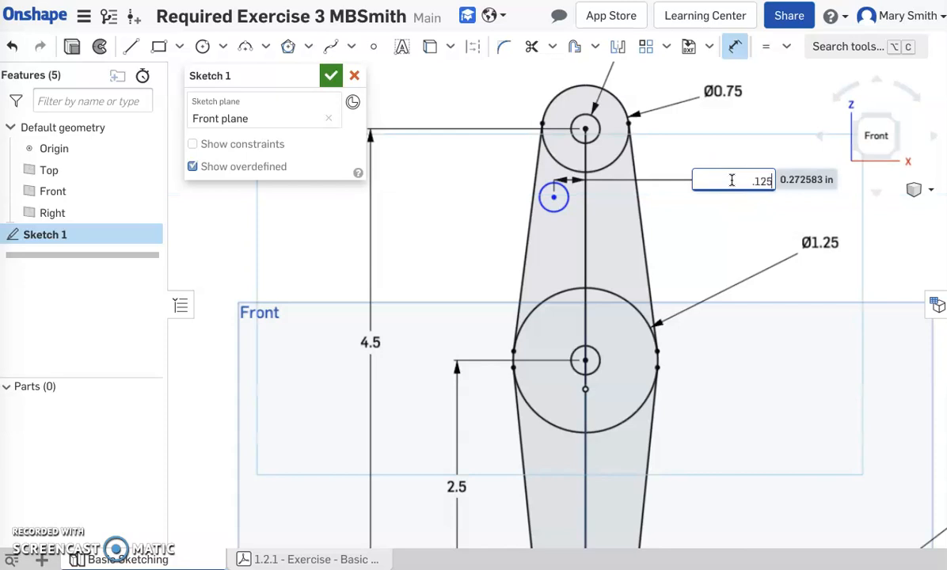
key("Return")
left_click_drag(660, 180, 744, 175)
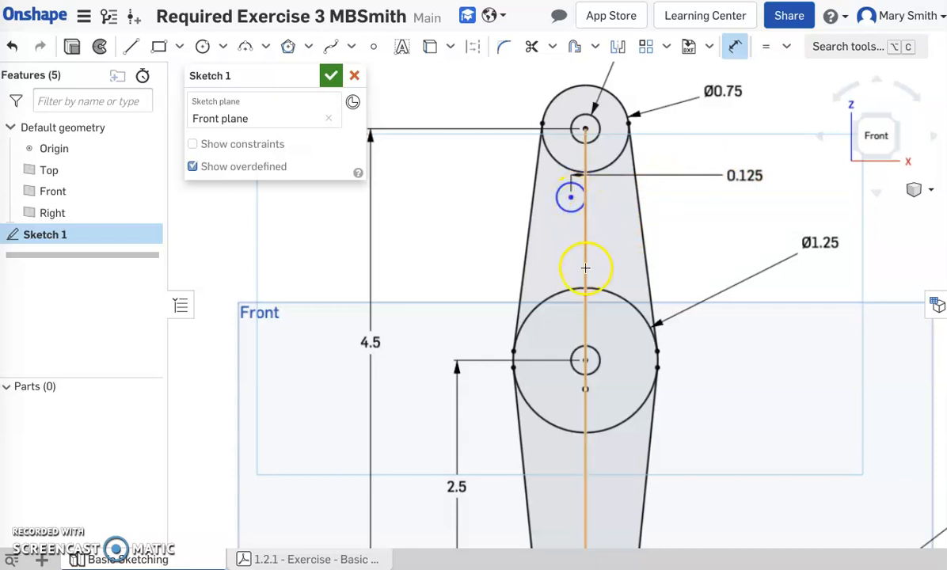
Step: Dimension the offset hole's center 1.438 in vertically from the center of the 1.25 in circle, and accept the sketch
left_click(585, 361)
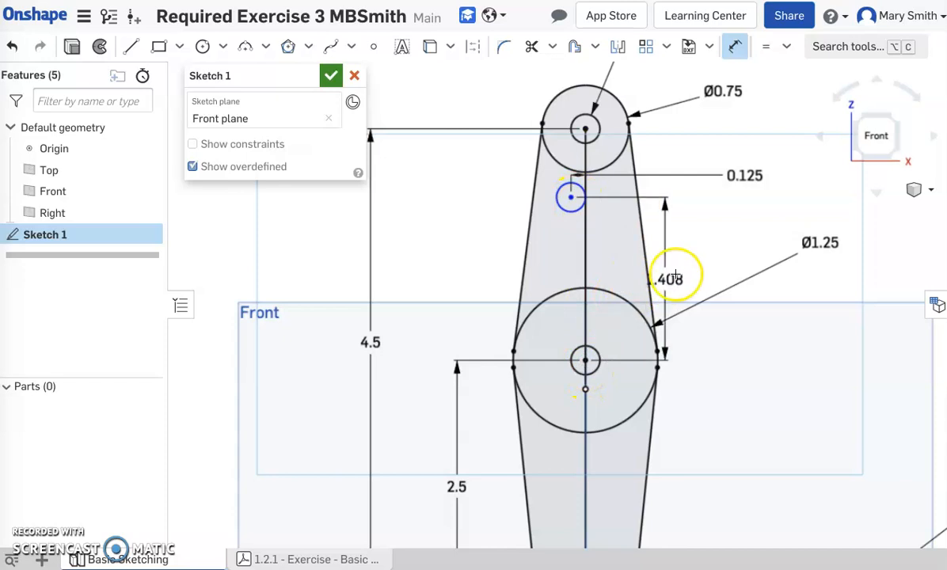
left_click(703, 266)
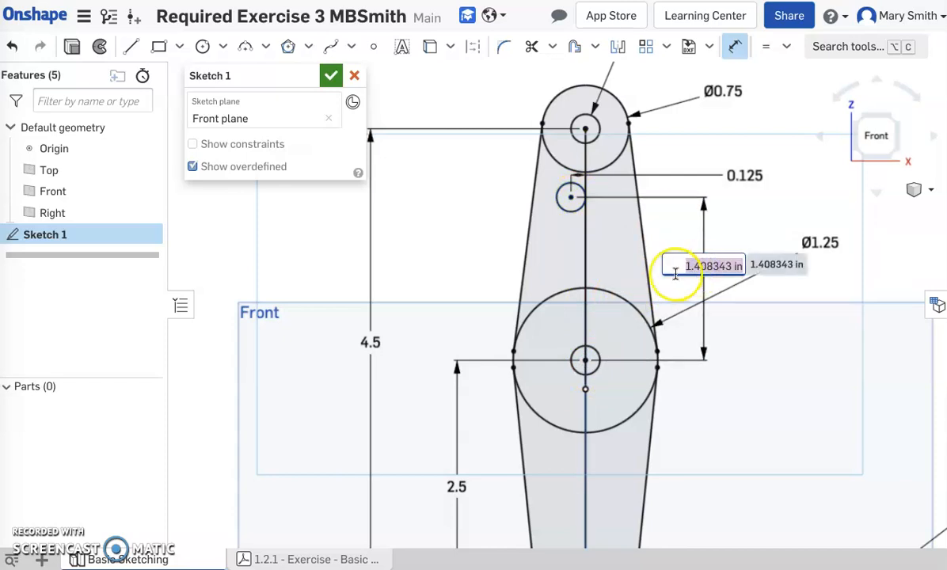
type("1")
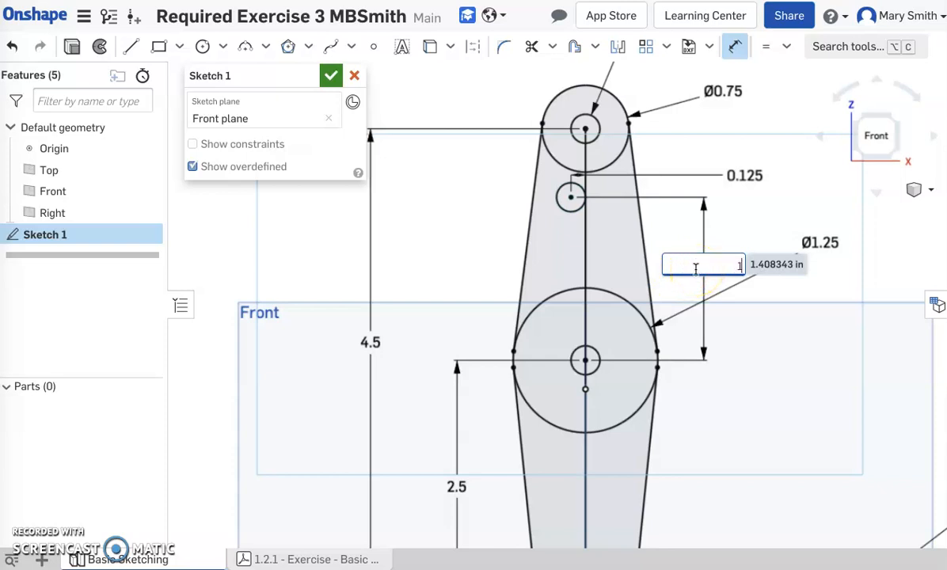
type(".438")
key("Return")
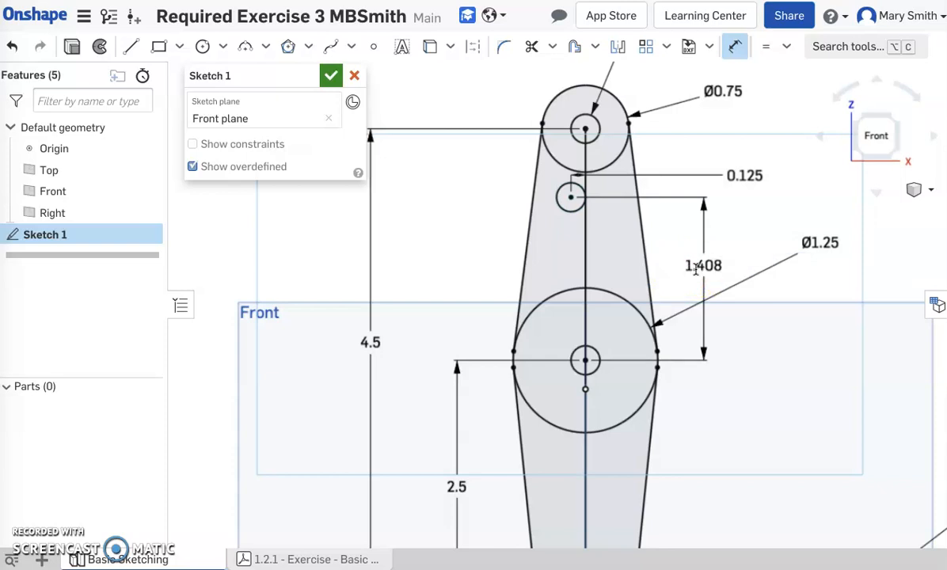
left_click(702, 219)
left_click(792, 355)
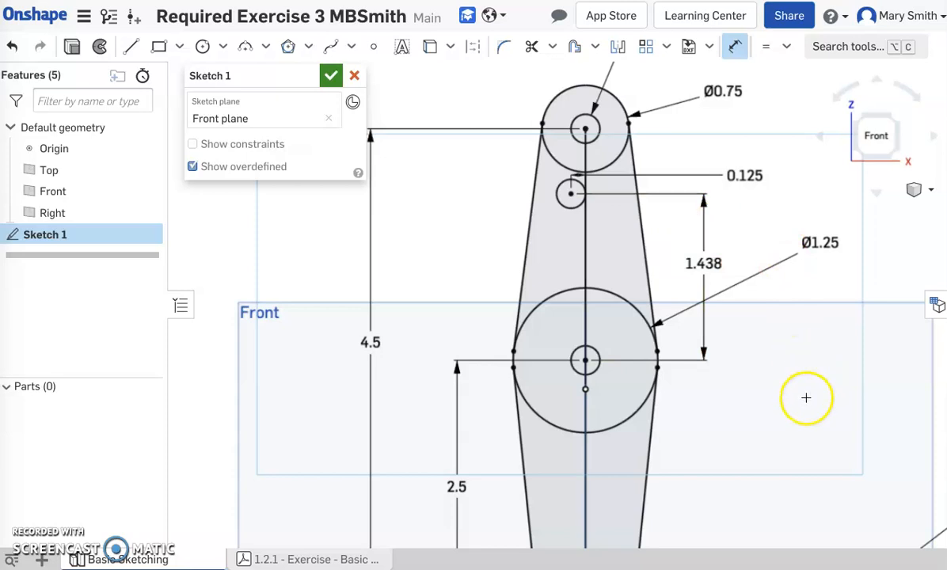
scroll(801, 400, "down", 4)
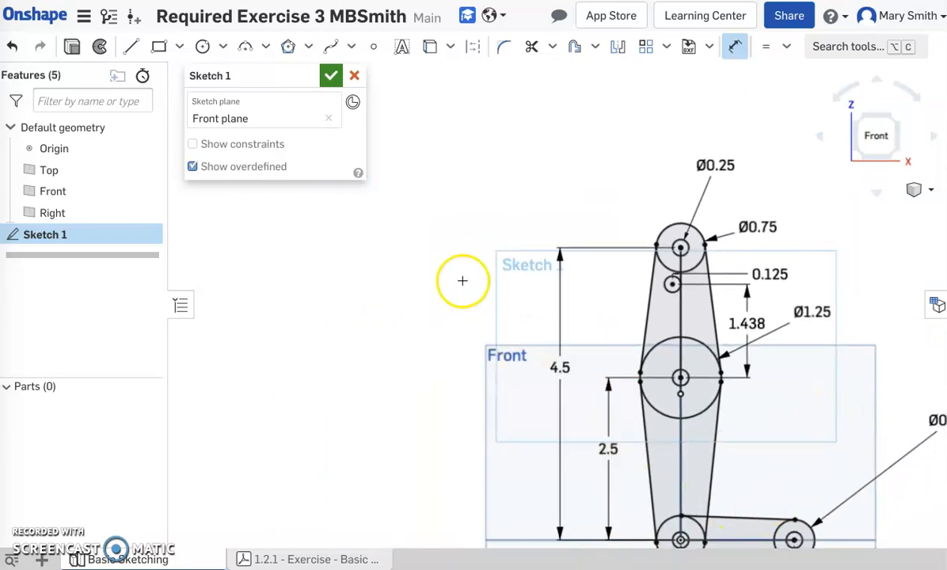
left_click(333, 76)
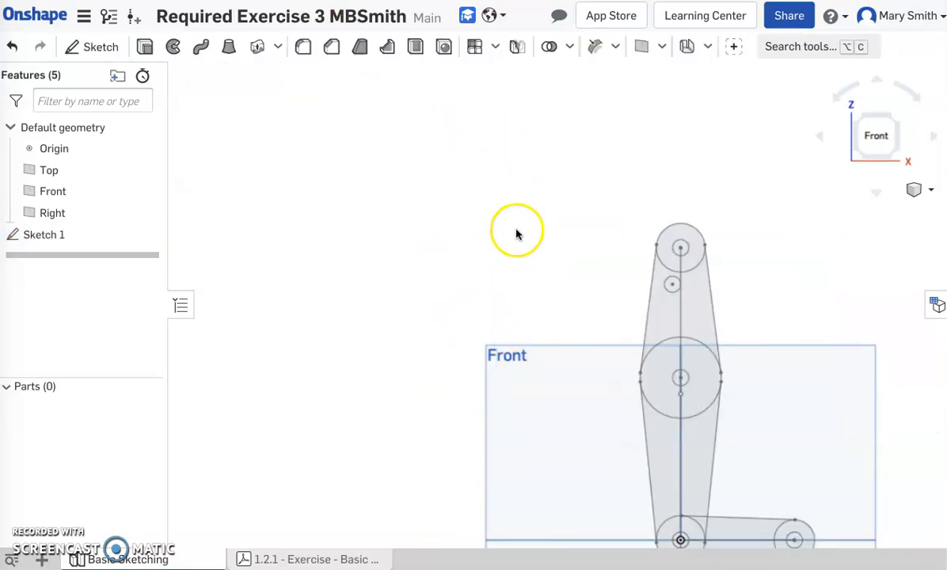
Step: Start a new solid Extrude and select the 0.75 in circle, upper arm and 1.25 in circle regions, leaving out the holes
scroll(535, 331, "down", 3)
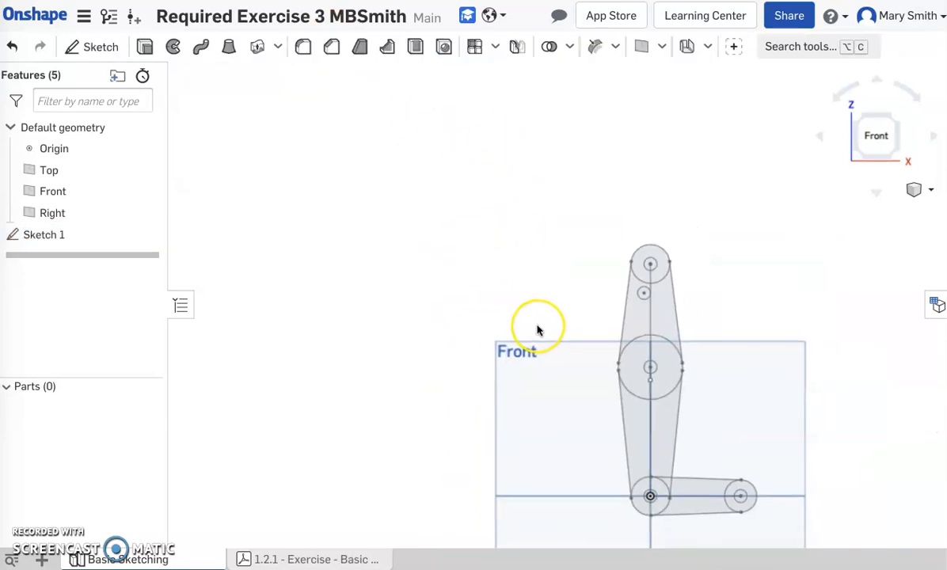
scroll(536, 330, "up", 1)
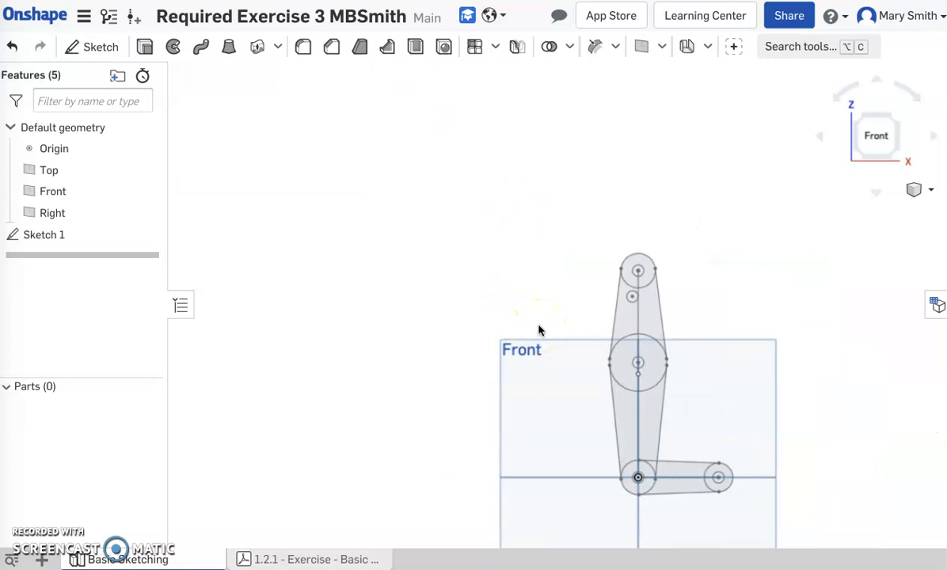
left_click(145, 48)
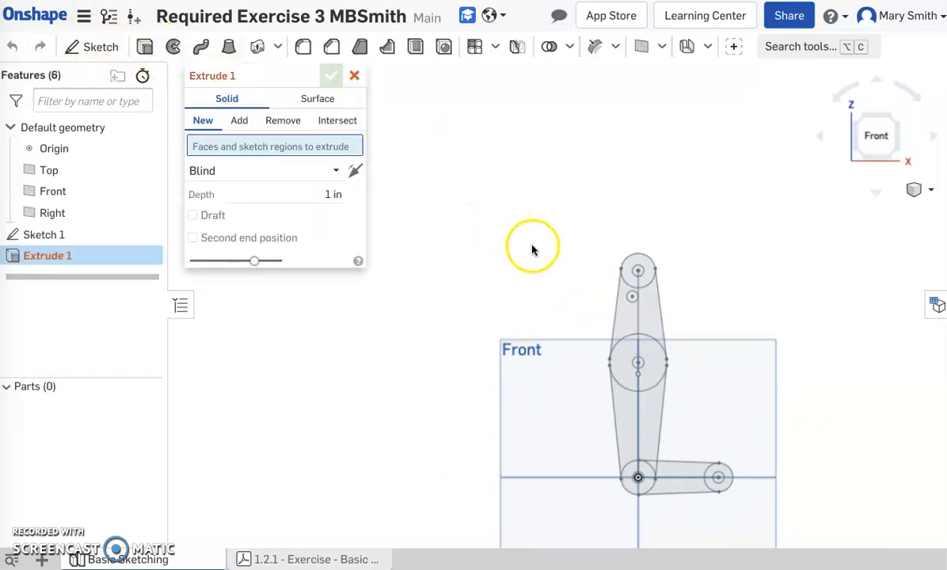
left_click(633, 277)
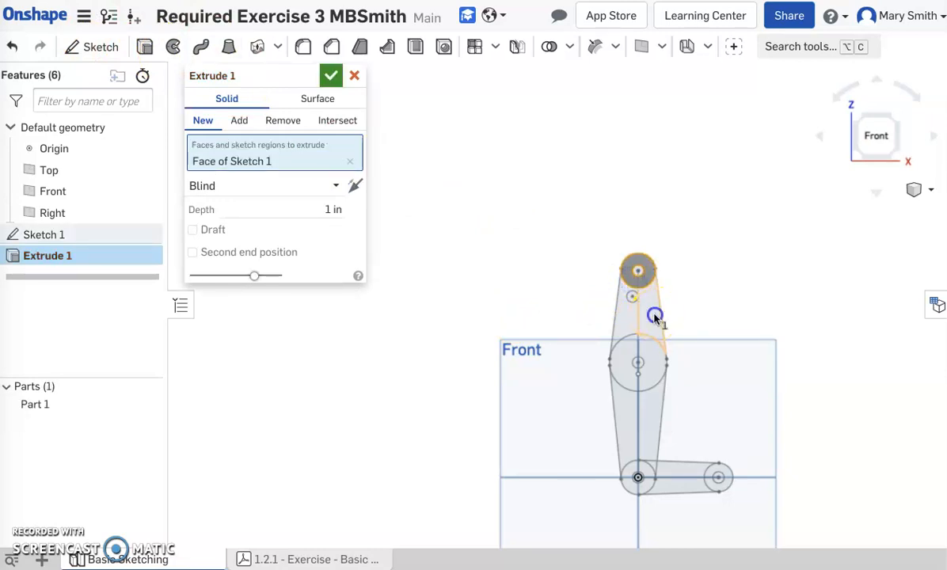
left_click(653, 315)
left_click(635, 323)
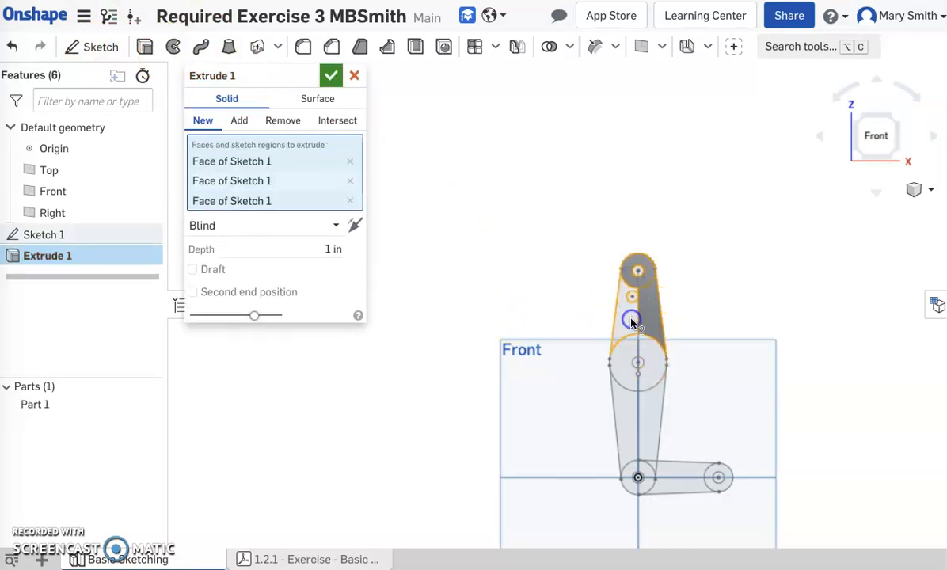
left_click(649, 372)
left_click(633, 364)
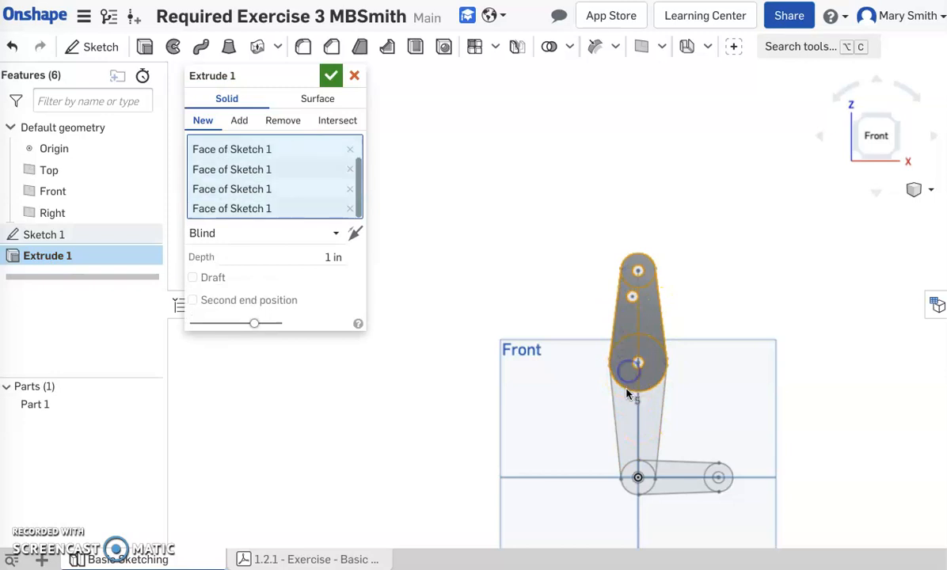
Step: Add the lower arm, horizontal arm and the end-circle regions at the corner and arm tip to the extrusion, leaving the holes out
left_click(624, 426)
left_click(643, 434)
left_click(686, 467)
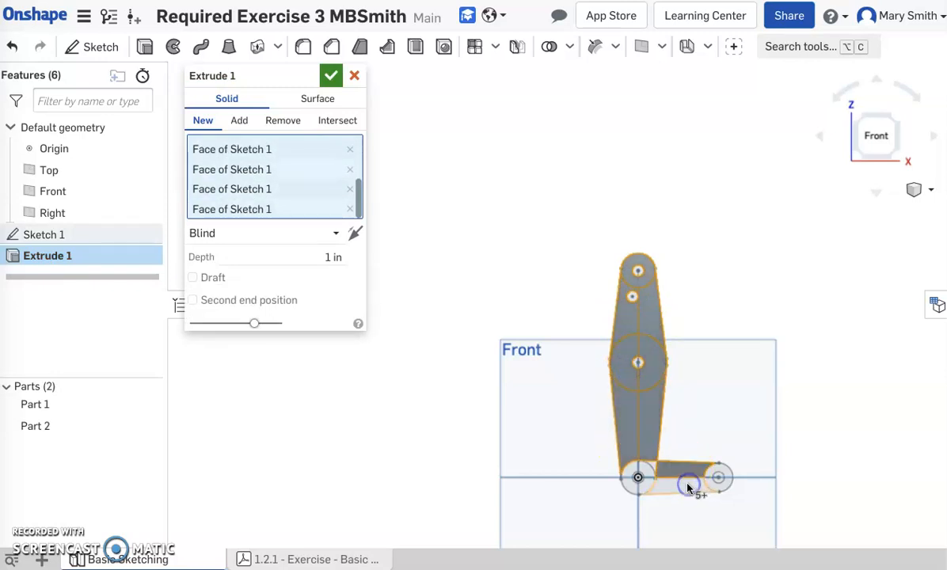
left_click(672, 484)
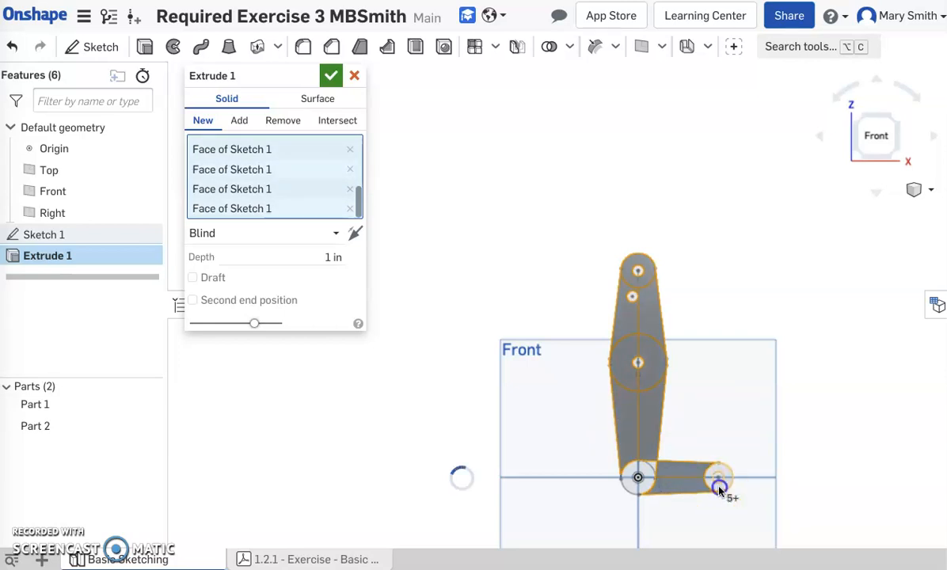
left_click(718, 487)
left_click(656, 491)
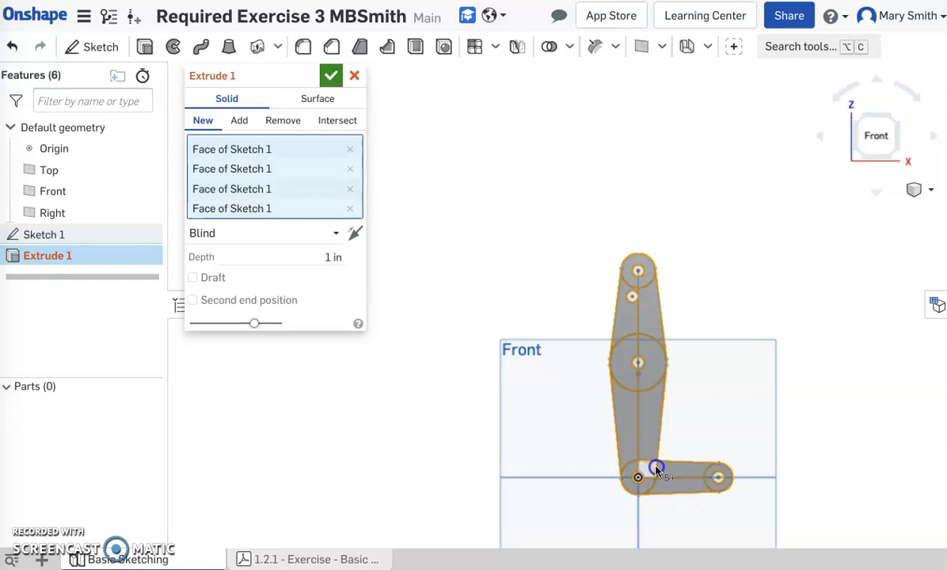
left_click(638, 476)
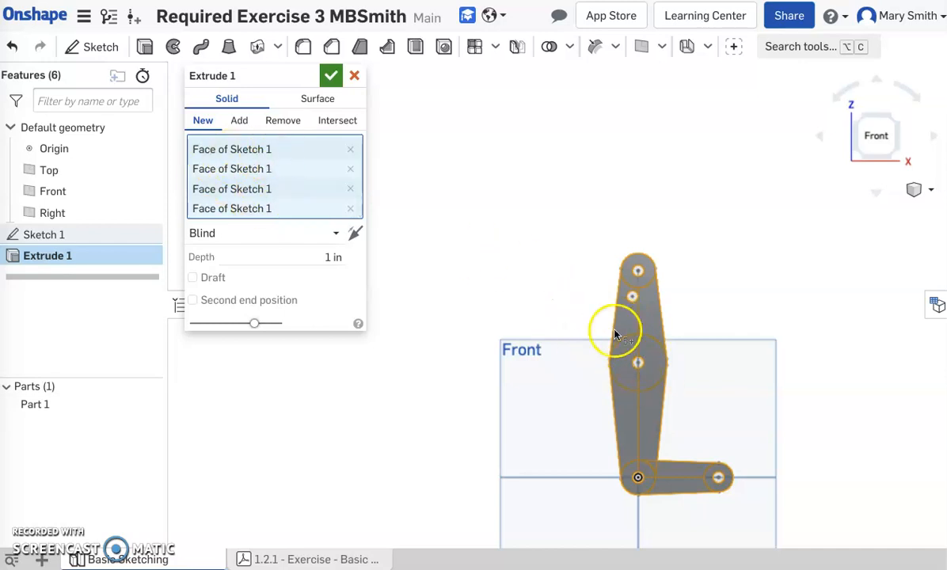
Step: Set the extrusion depth to 0.12 in, accept the feature, and turn the part to a corner view
left_click(331, 257)
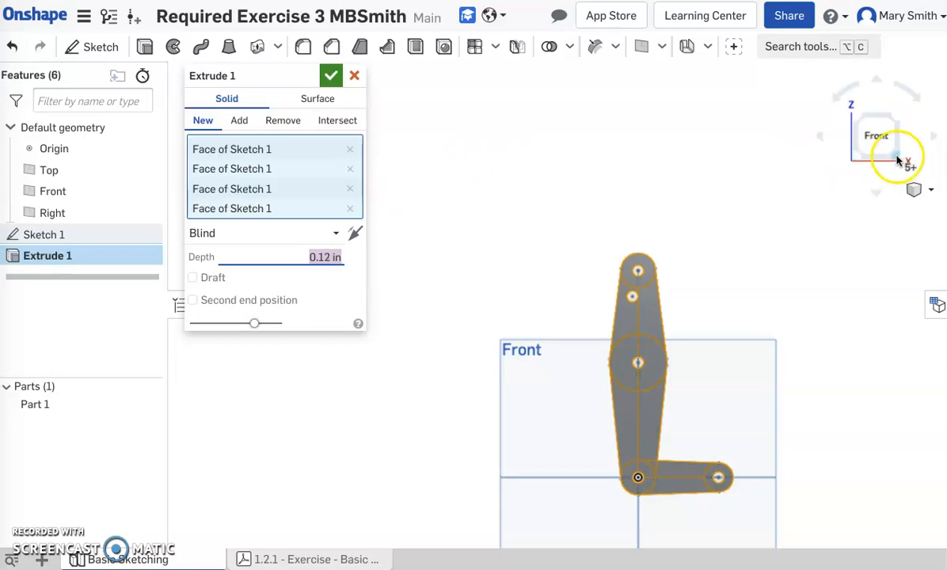
left_click(331, 75)
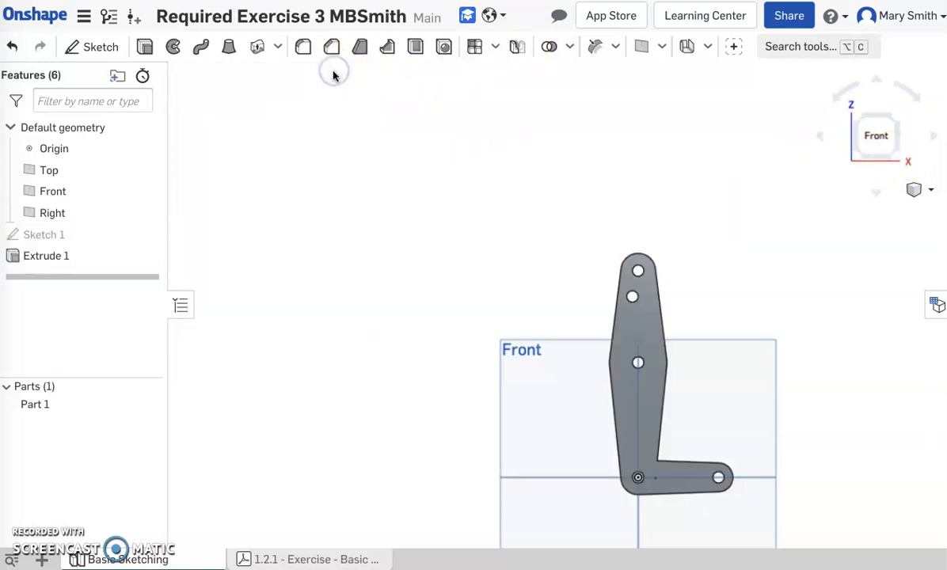
left_click(897, 154)
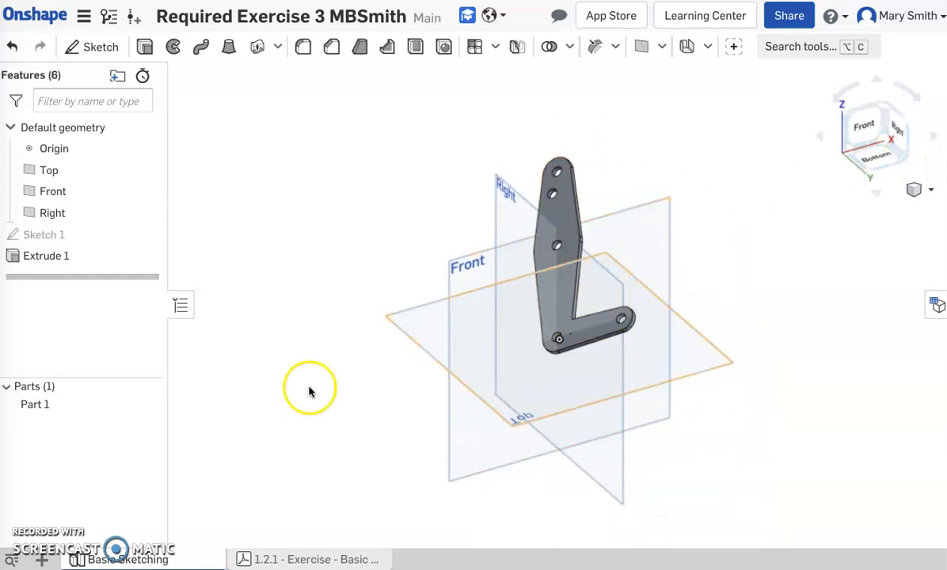
Step: Check the mass properties of the extruded linkage part, and close the results
right_click(38, 406)
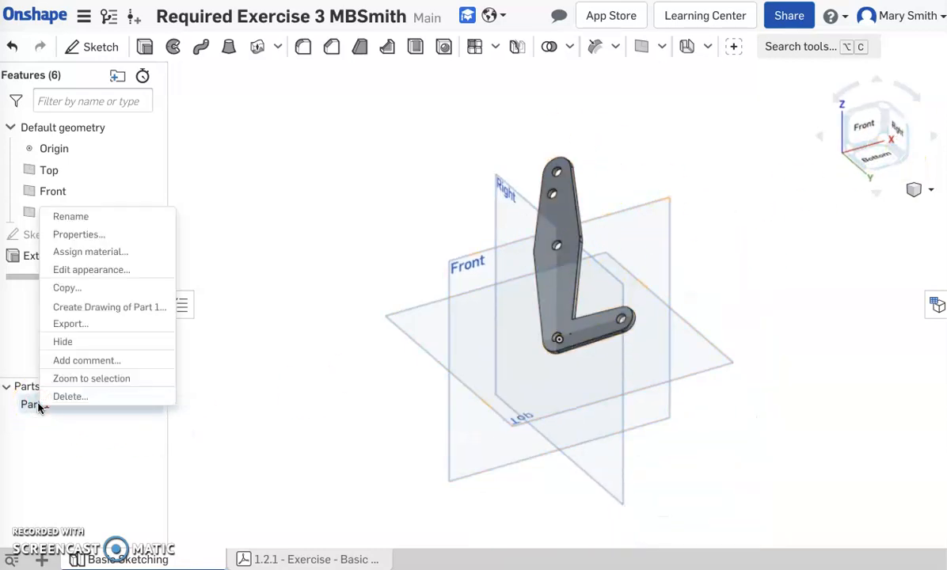
left_click(28, 405)
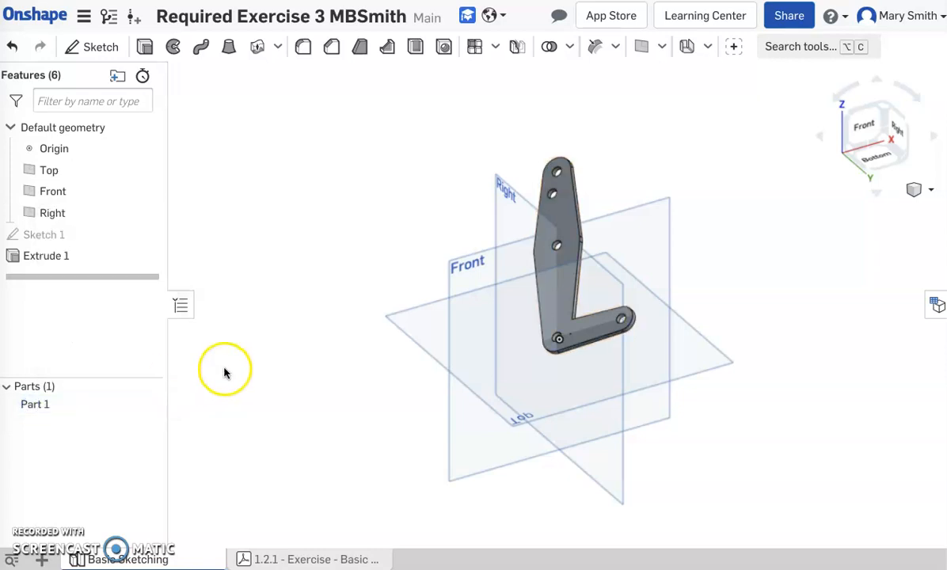
left_click(65, 401)
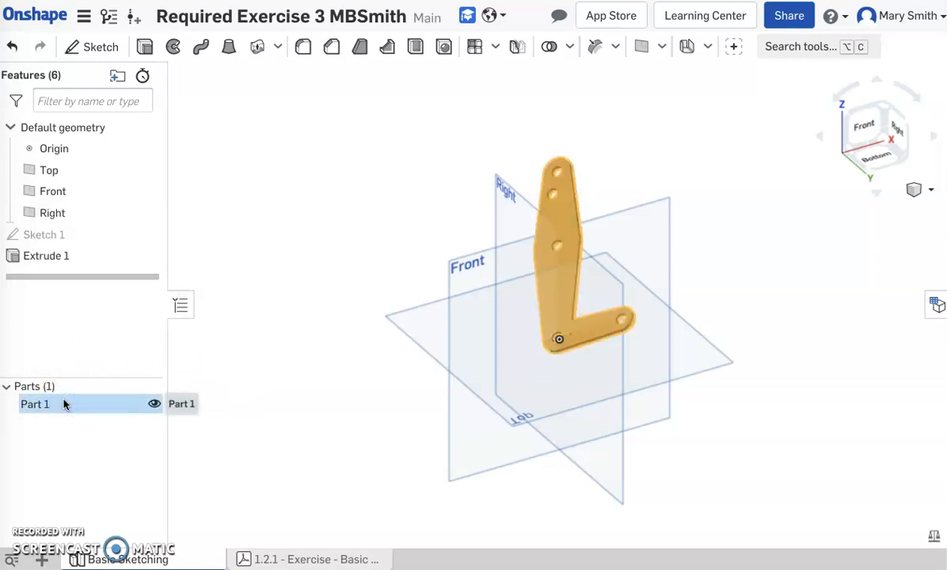
left_click(933, 533)
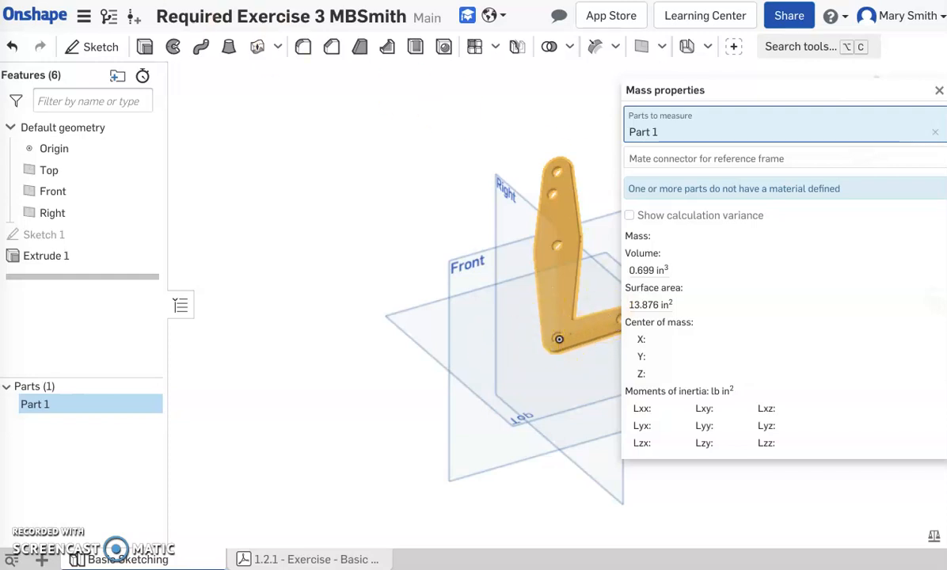
left_click(939, 91)
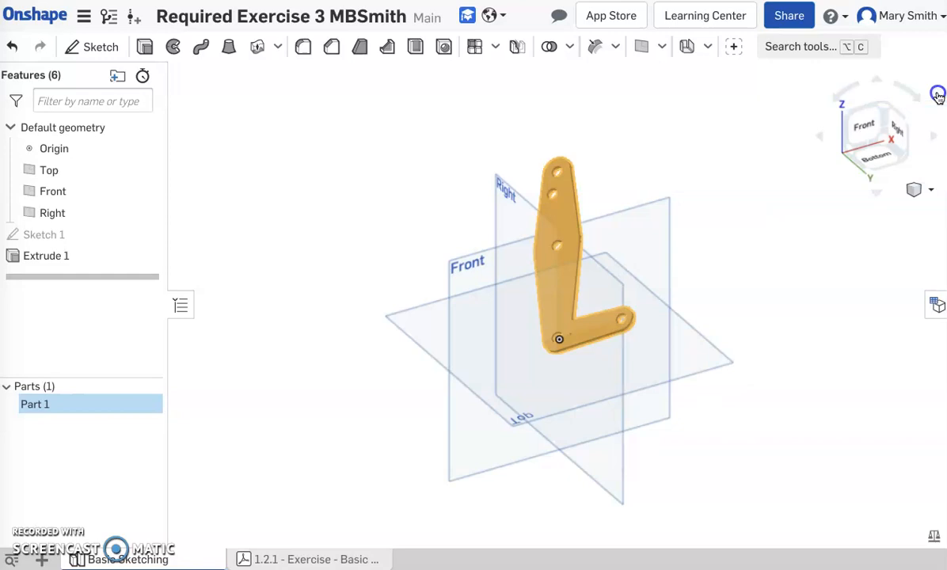